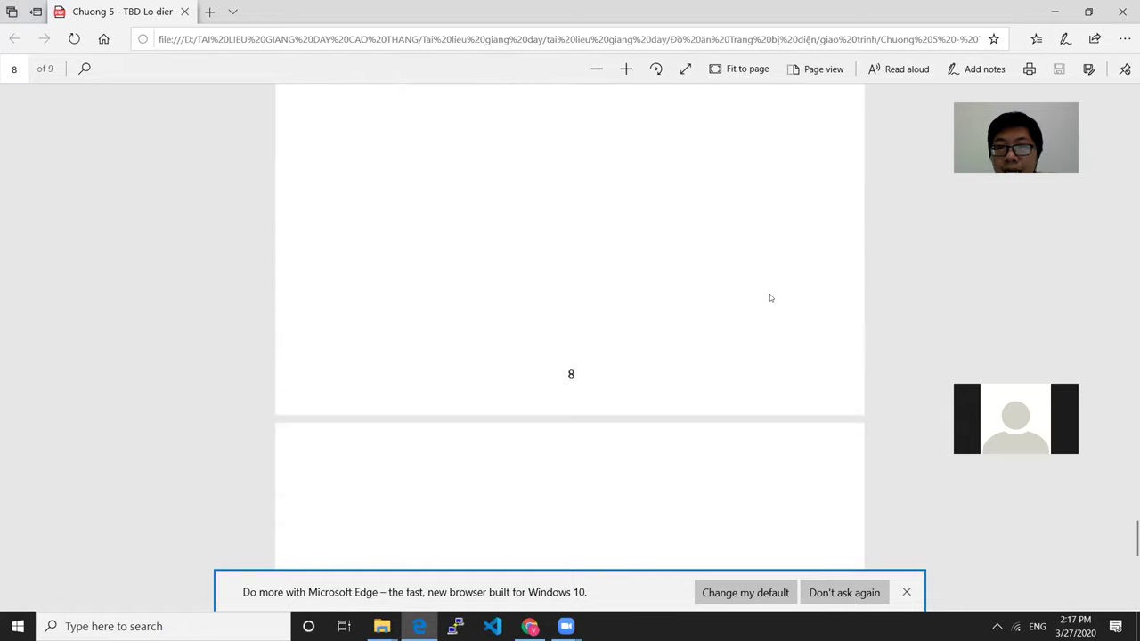
Return to the start of the chapter 5 document and open the PDF "Chuong 6 - TBD He thong cap nuoc" from the giao trinh folder.
{"action": "scroll", "coordinate": [775, 267], "scroll_direction": "up", "scroll_amount": 20}
{"action": "scroll", "coordinate": [792, 262], "scroll_direction": "up", "scroll_amount": 20}
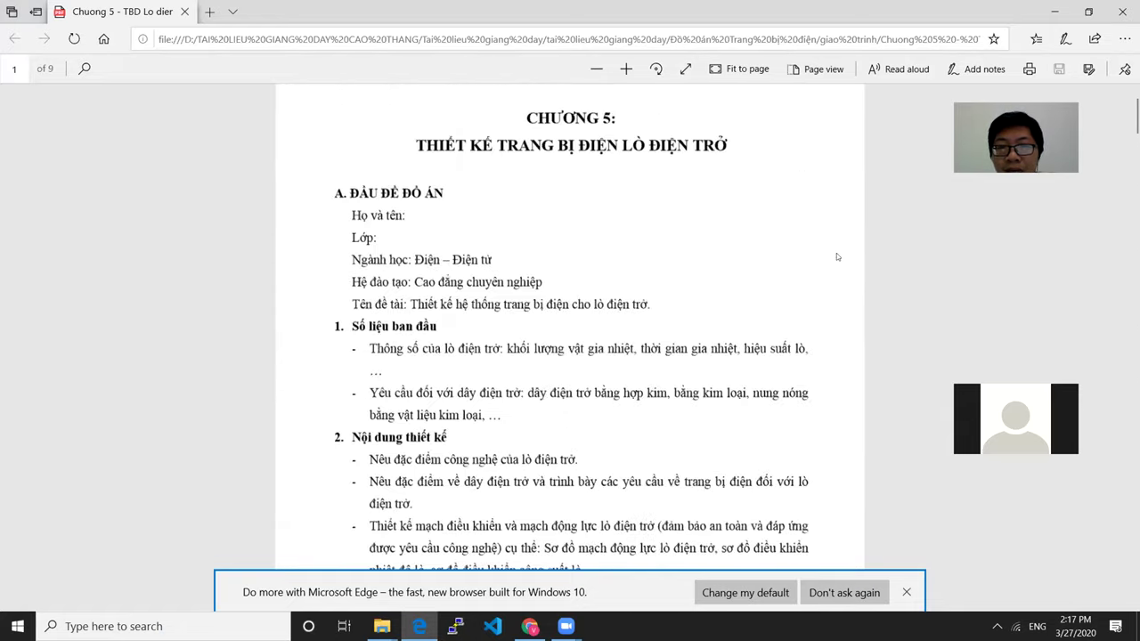
{"action": "scroll", "coordinate": [836, 257], "scroll_direction": "up", "scroll_amount": 1}
{"action": "key", "text": "alt+Tab"}
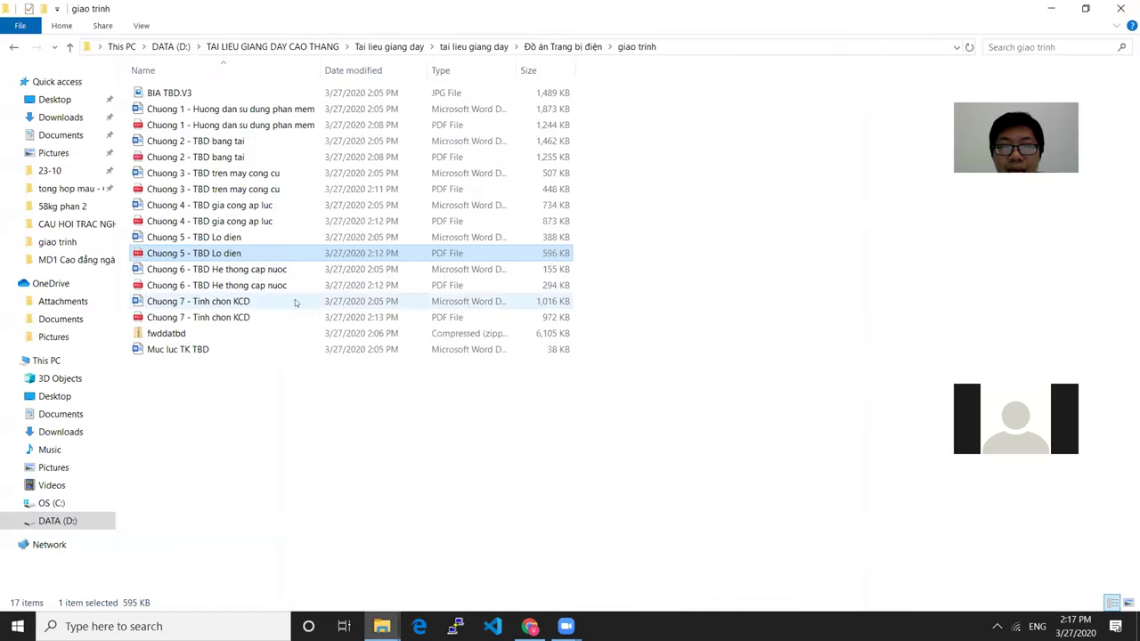
{"action": "left_click", "coordinate": [262, 285]}
{"action": "double_click", "coordinate": [262, 286]}
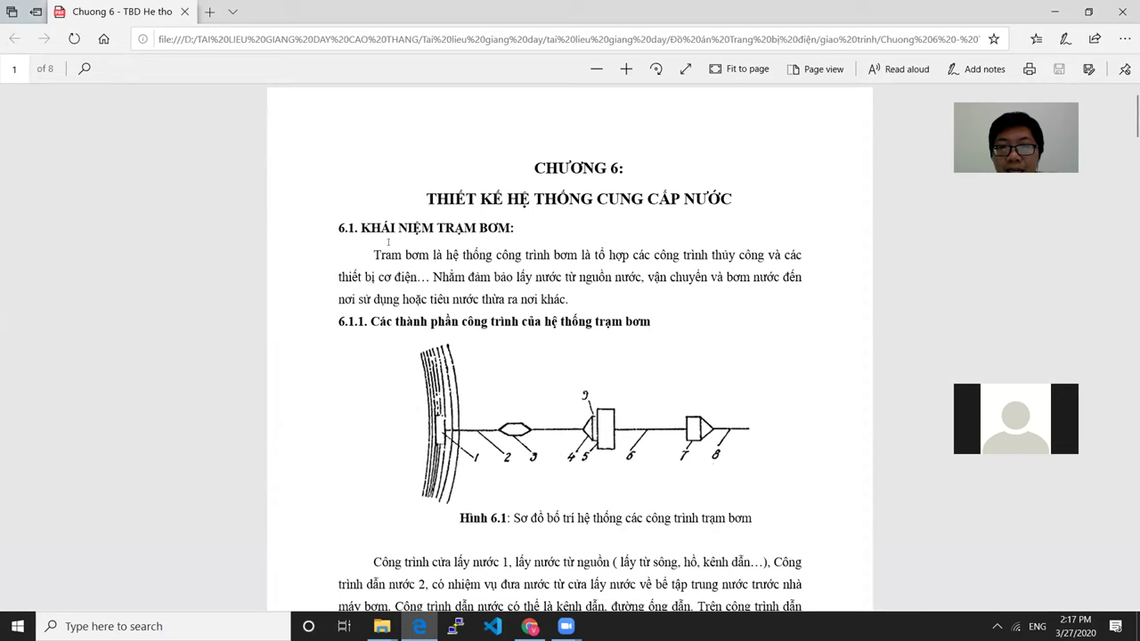
Look through the chapter 6 water supply document, covering pump station layout, classification, motor selection and the monthly water demand chart.
{"action": "scroll", "coordinate": [624, 298], "scroll_direction": "down", "scroll_amount": 14}
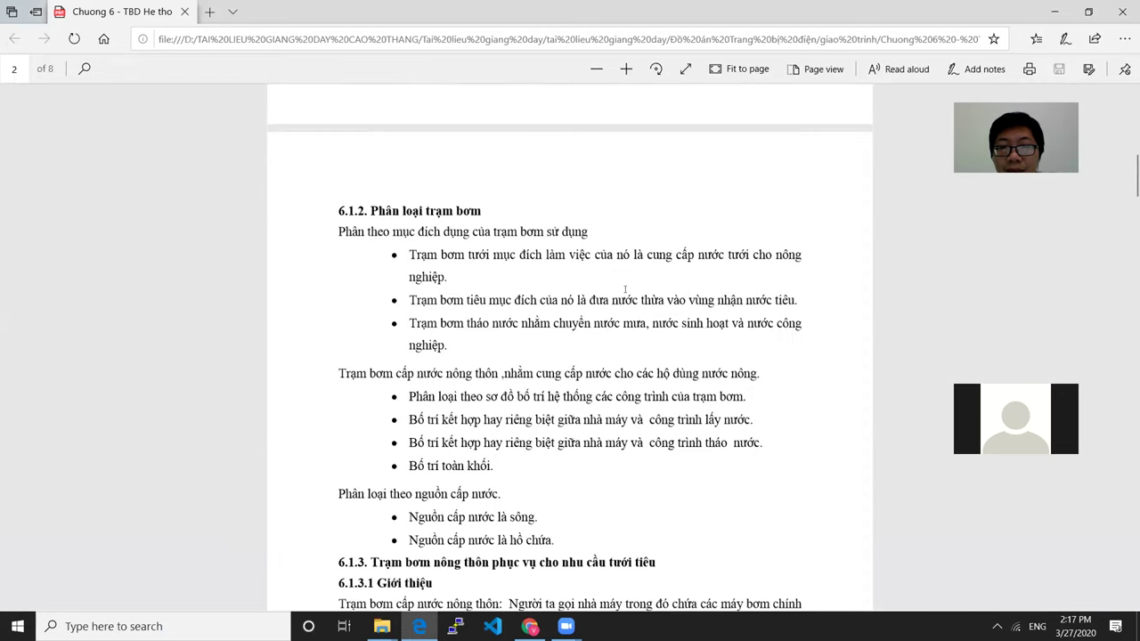
{"action": "scroll", "coordinate": [625, 287], "scroll_direction": "down", "scroll_amount": 10}
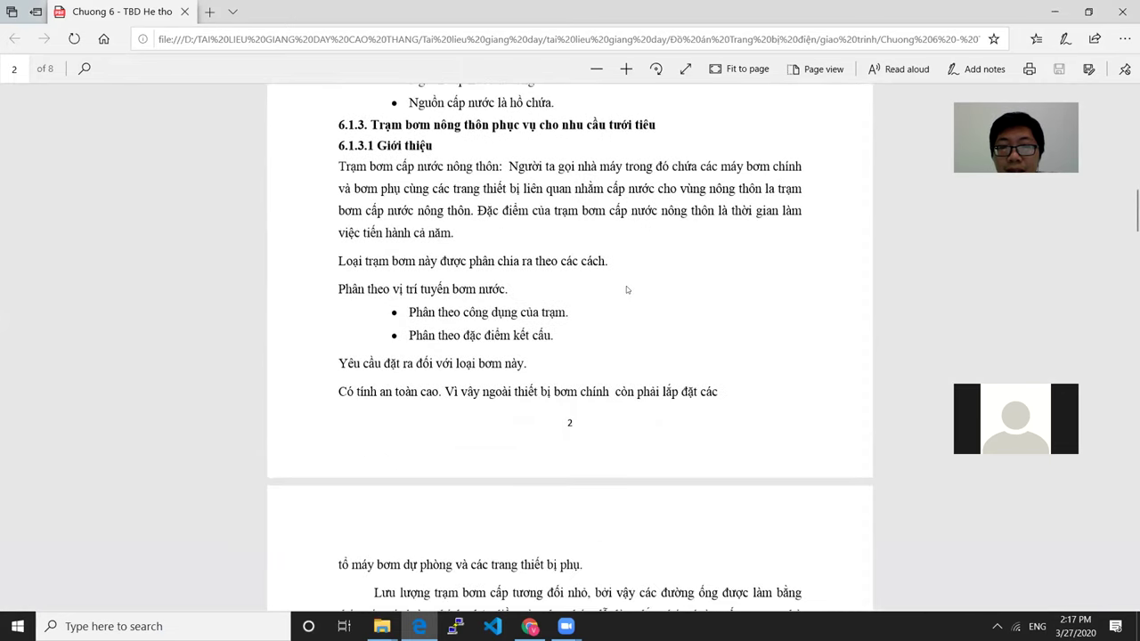
{"action": "scroll", "coordinate": [634, 282], "scroll_direction": "down", "scroll_amount": 15}
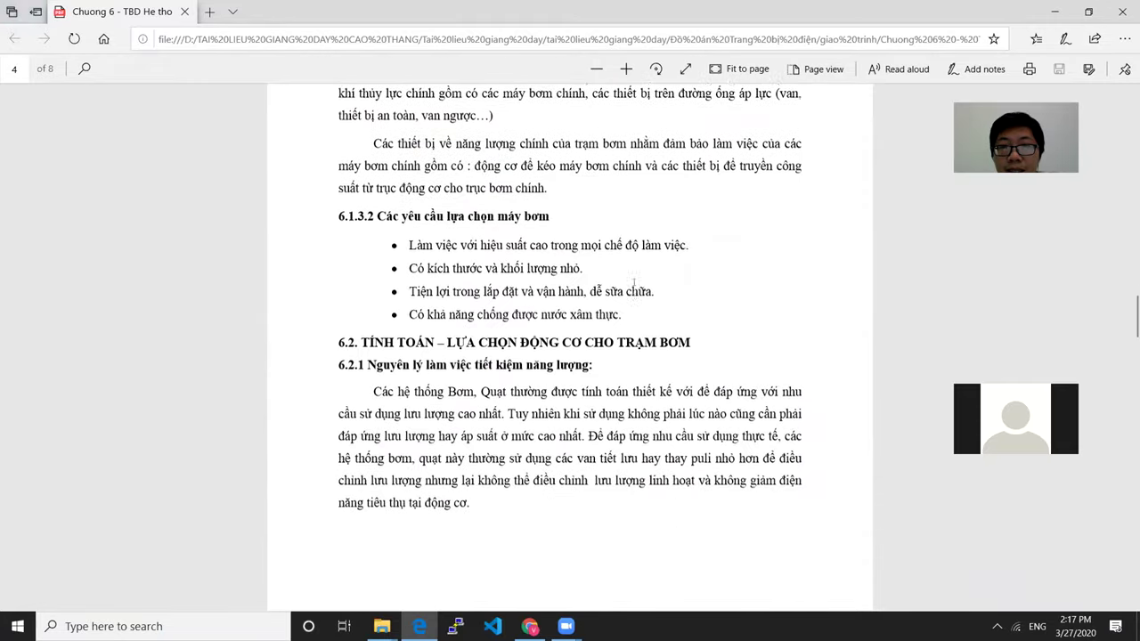
{"action": "scroll", "coordinate": [636, 282], "scroll_direction": "down", "scroll_amount": 20}
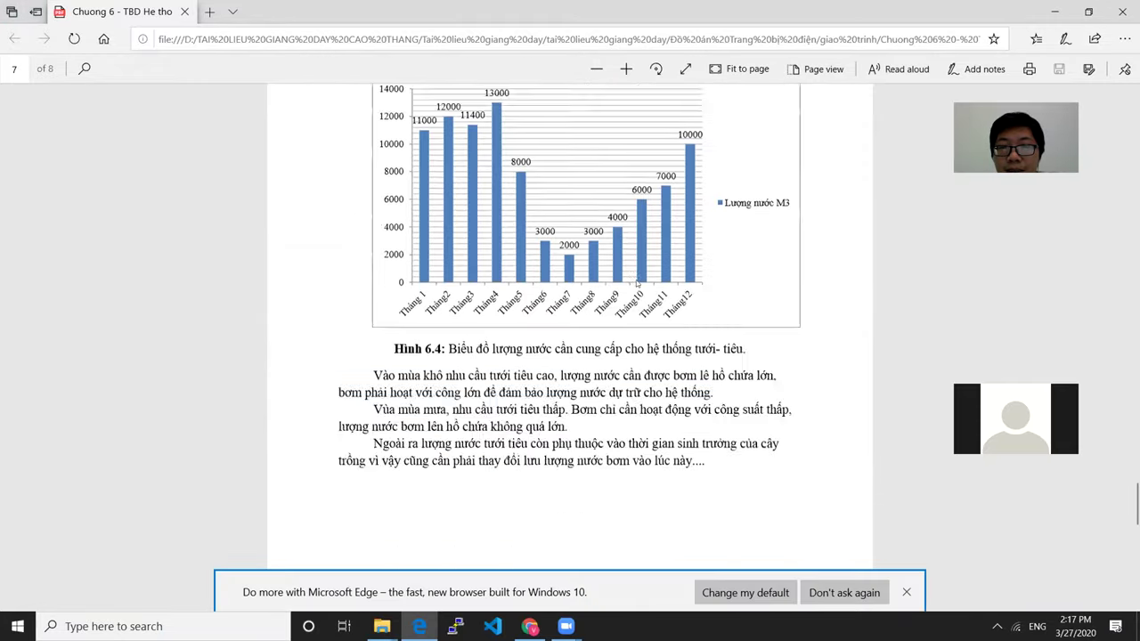
{"action": "scroll", "coordinate": [636, 280], "scroll_direction": "down", "scroll_amount": 4}
{"action": "scroll", "coordinate": [636, 279], "scroll_direction": "up", "scroll_amount": 15}
{"action": "scroll", "coordinate": [661, 258], "scroll_direction": "up", "scroll_amount": 20}
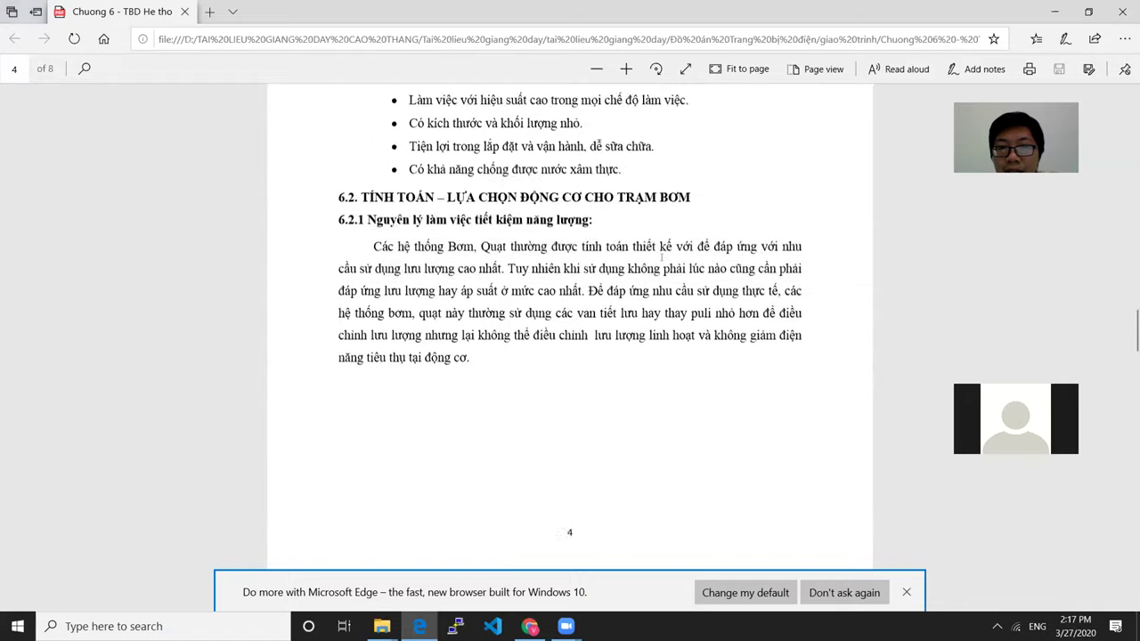
{"action": "scroll", "coordinate": [625, 252], "scroll_direction": "up", "scroll_amount": 10}
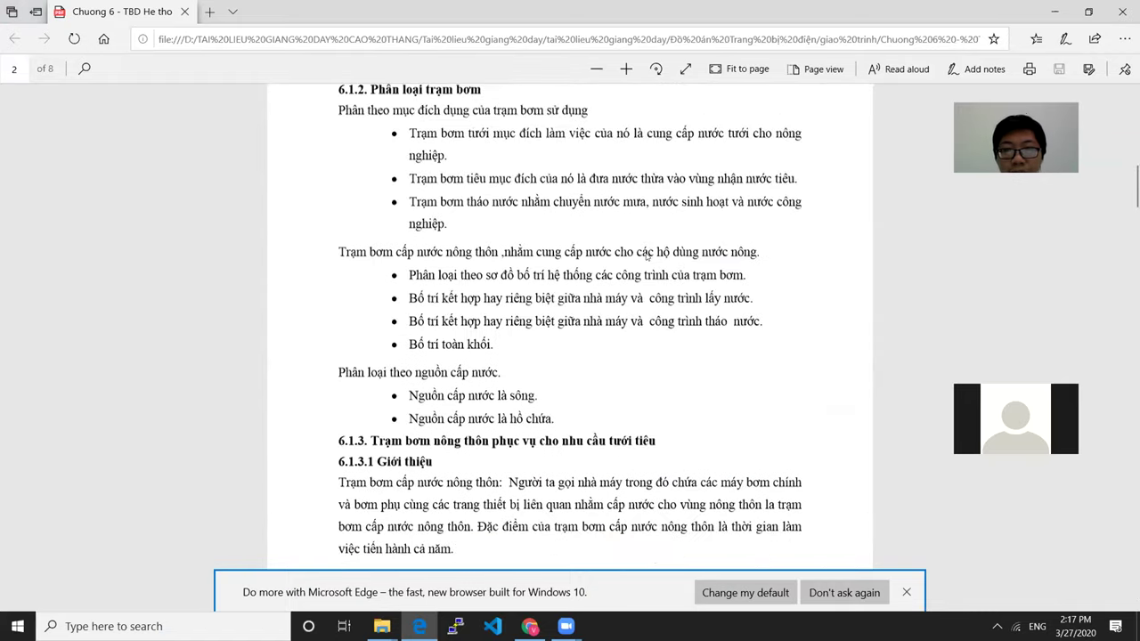
{"action": "scroll", "coordinate": [647, 256], "scroll_direction": "up", "scroll_amount": 8}
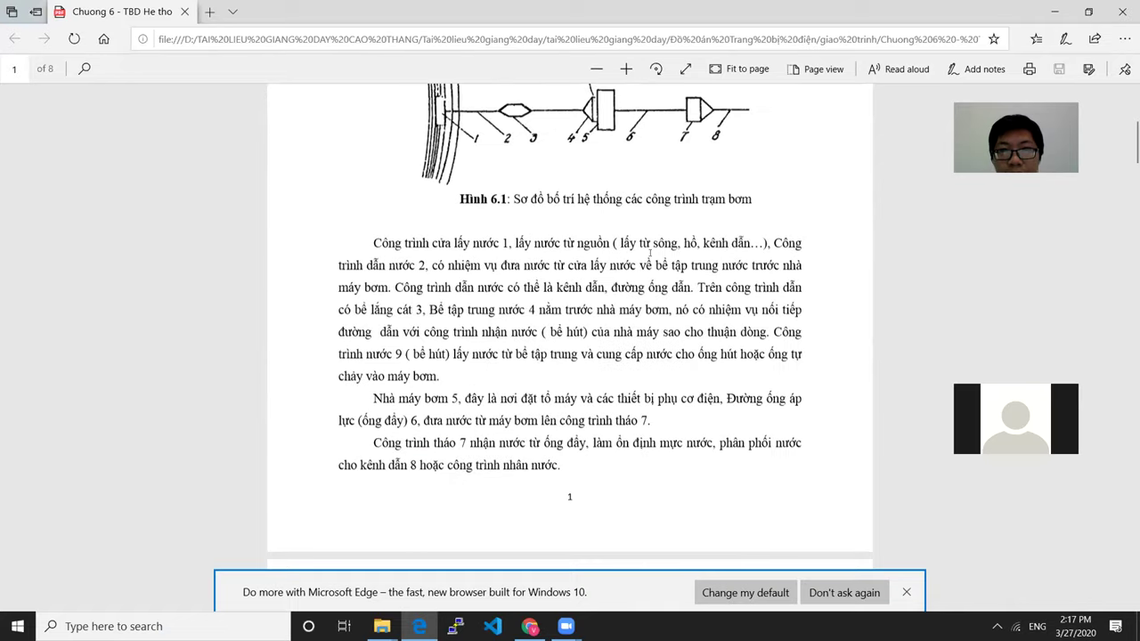
{"action": "scroll", "coordinate": [653, 259], "scroll_direction": "down", "scroll_amount": 5}
{"action": "scroll", "coordinate": [653, 258], "scroll_direction": "down", "scroll_amount": 15}
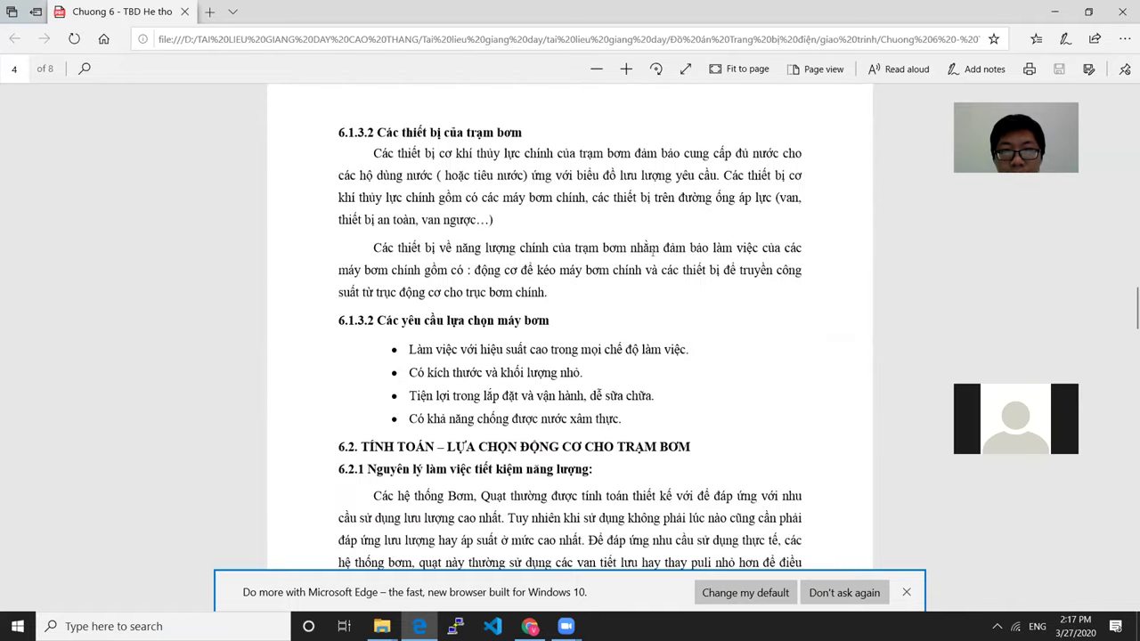
{"action": "scroll", "coordinate": [653, 259], "scroll_direction": "down", "scroll_amount": 10}
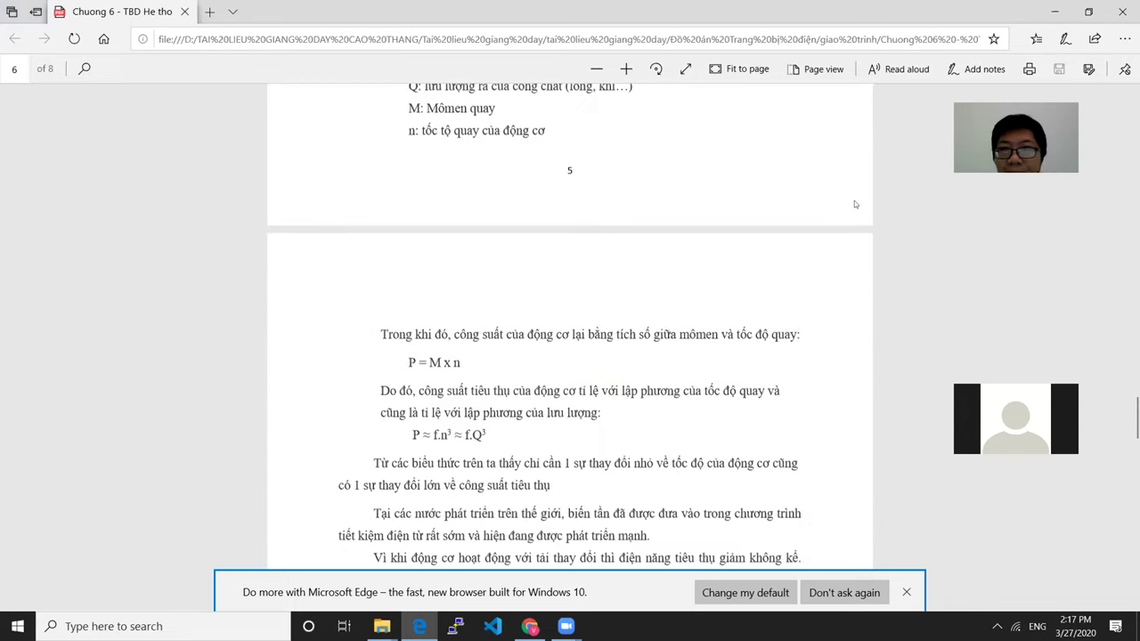
{"action": "scroll", "coordinate": [854, 204], "scroll_direction": "down", "scroll_amount": 2}
Open the PDF "Chuong 7 - Tinh chon KCD" from the giao trinh folder and view its first page.
{"action": "key", "text": "alt+Tab"}
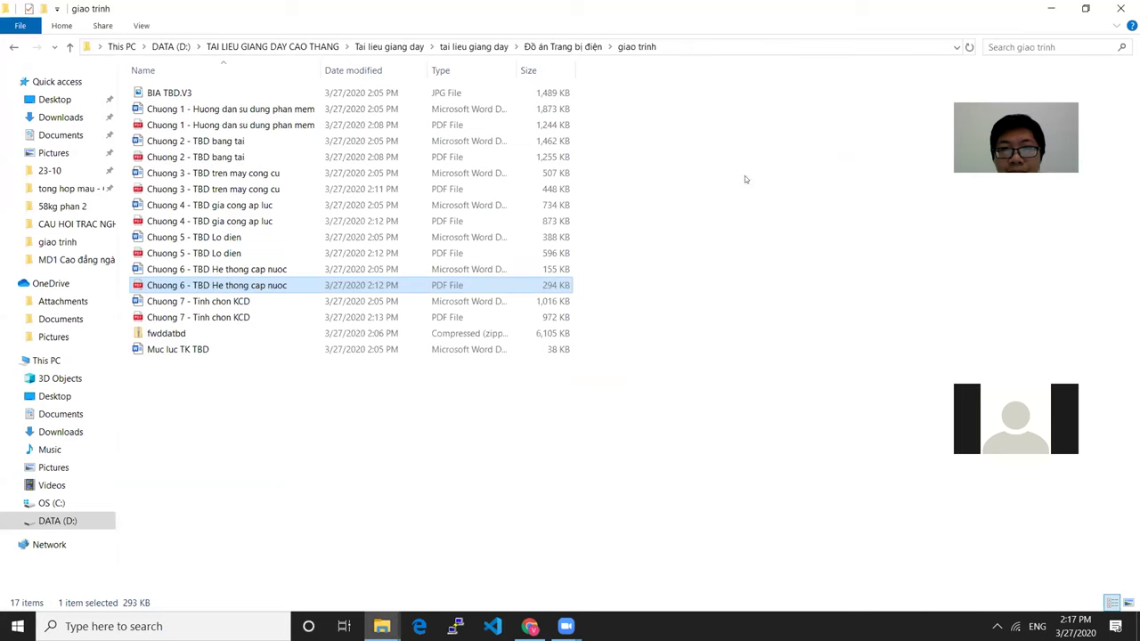
{"action": "double_click", "coordinate": [229, 319]}
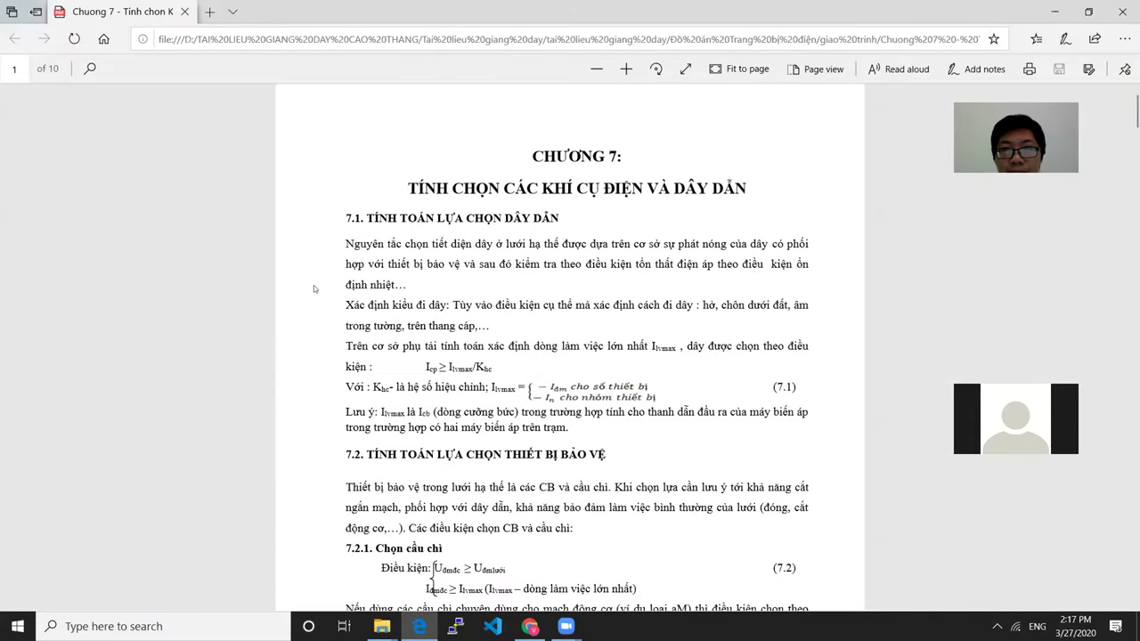
{"action": "scroll", "coordinate": [313, 284], "scroll_direction": "down", "scroll_amount": 5}
{"action": "scroll", "coordinate": [313, 281], "scroll_direction": "up", "scroll_amount": 4}
Point out the chapter 7 title "TÍNH CHỌN CÁC KHÍ CỤ ĐIỆN VÀ DÂY DẪN" by selecting its text, and clear the selection.
{"action": "left_click_drag", "start_coordinate": [406, 191], "coordinate": [741, 240]}
{"action": "left_click", "coordinate": [487, 208]}
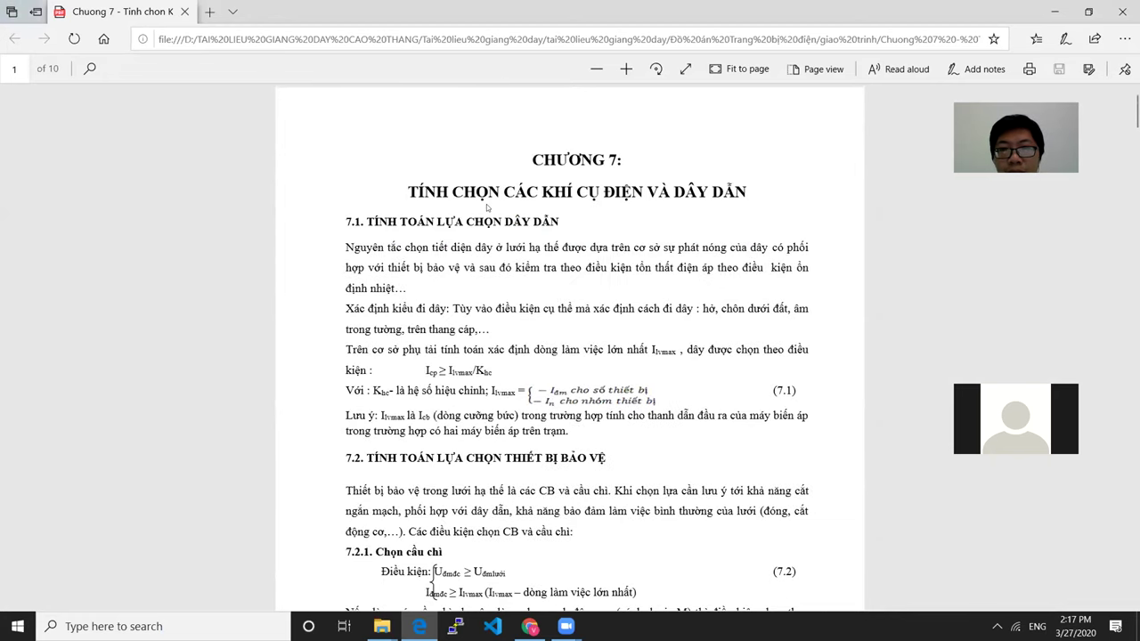
{"action": "left_click_drag", "start_coordinate": [406, 188], "coordinate": [557, 189]}
{"action": "left_click", "coordinate": [455, 191]}
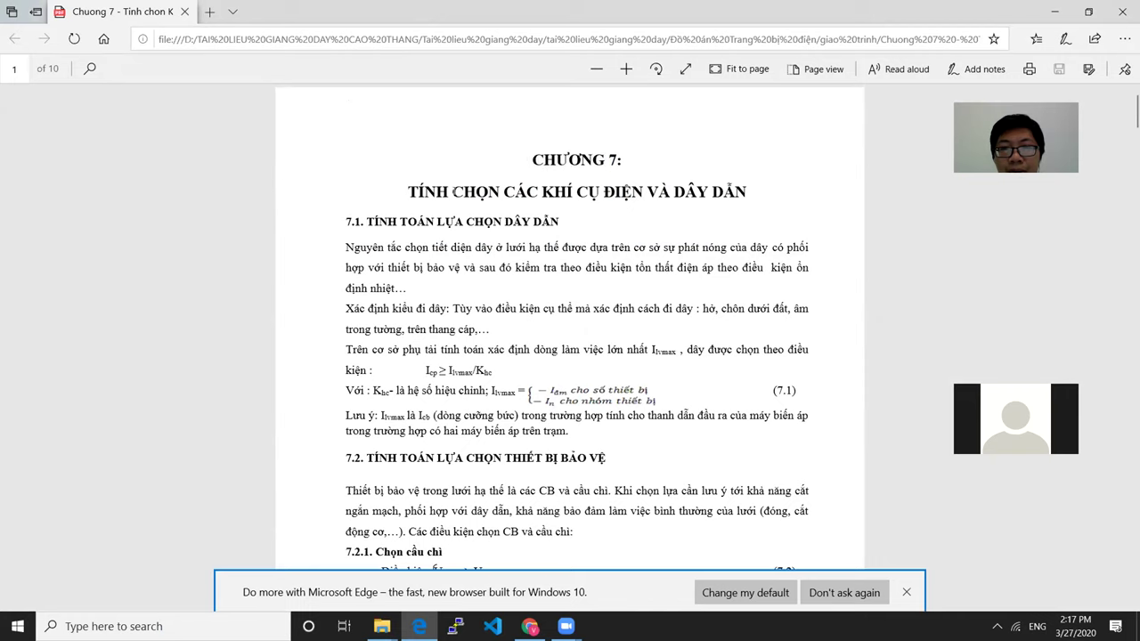
{"action": "left_click_drag", "start_coordinate": [406, 191], "coordinate": [659, 236]}
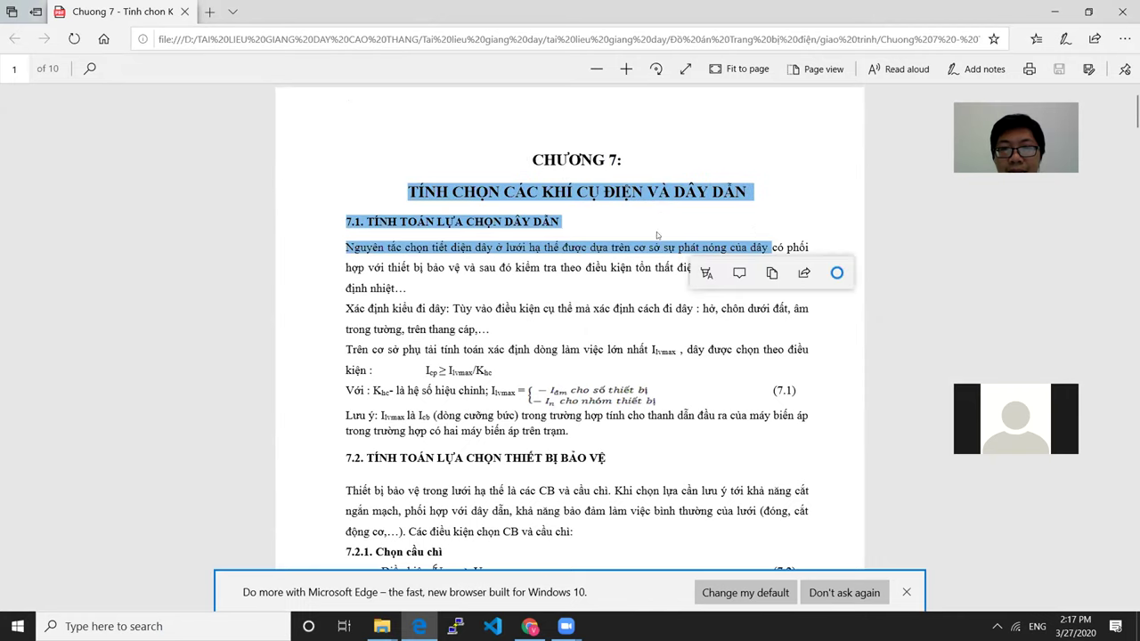
{"action": "left_click", "coordinate": [560, 228]}
{"action": "left_click_drag", "start_coordinate": [532, 149], "coordinate": [747, 199]}
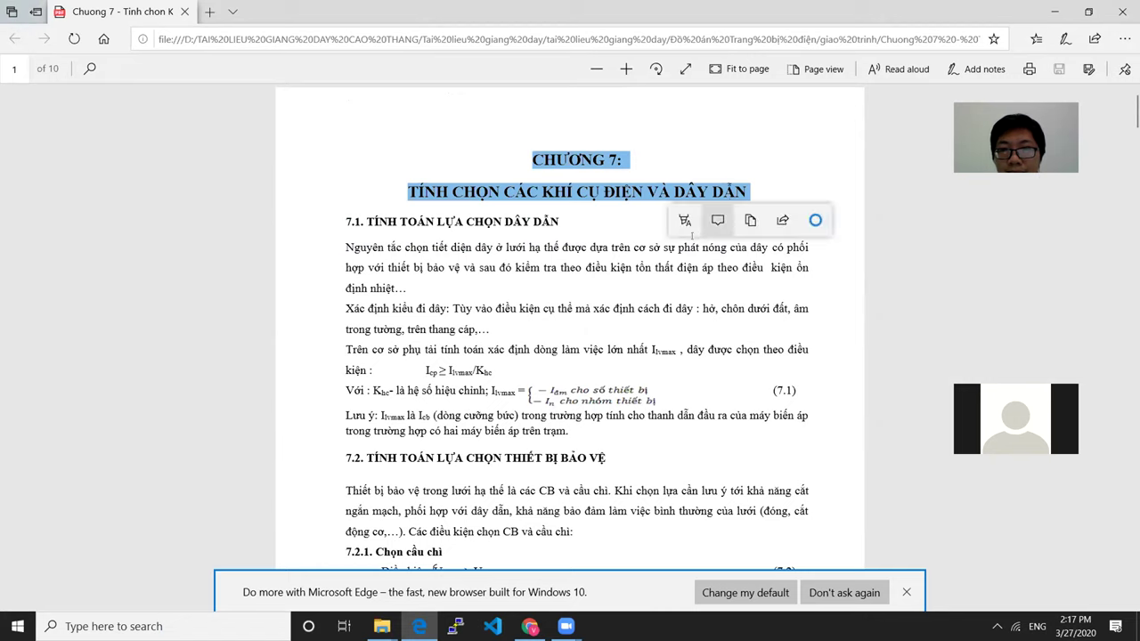
{"action": "left_click", "coordinate": [571, 228]}
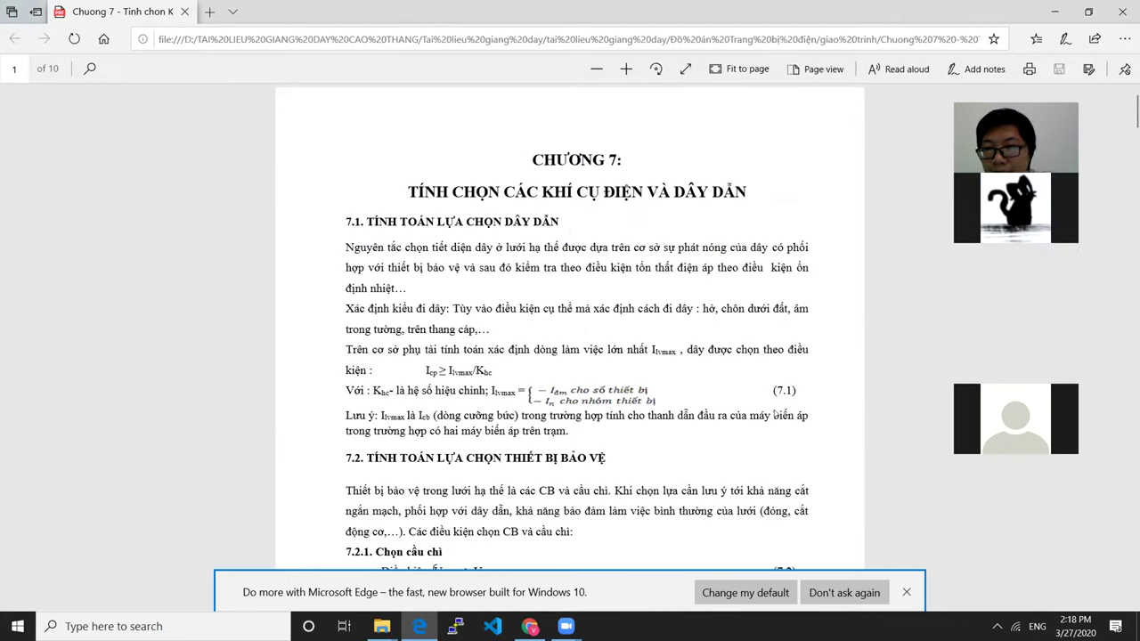
Open the system volume control and raise the headphone volume.
{"action": "left_click", "coordinate": [997, 627]}
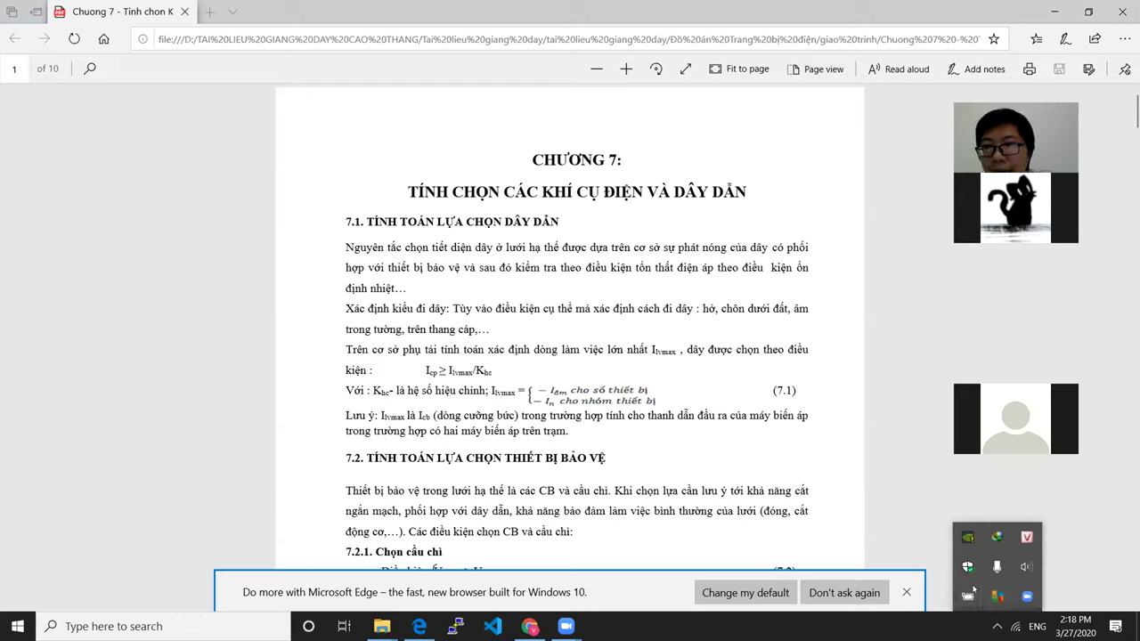
{"action": "left_click", "coordinate": [1026, 567]}
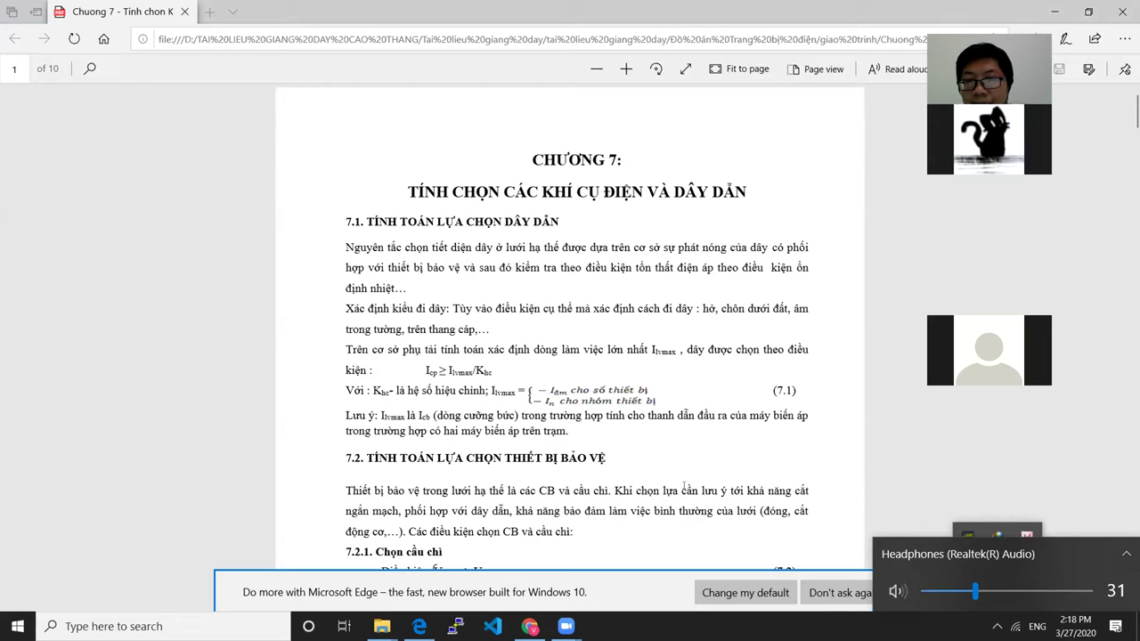
{"action": "key", "text": "XF86AudioRaiseVolume"}
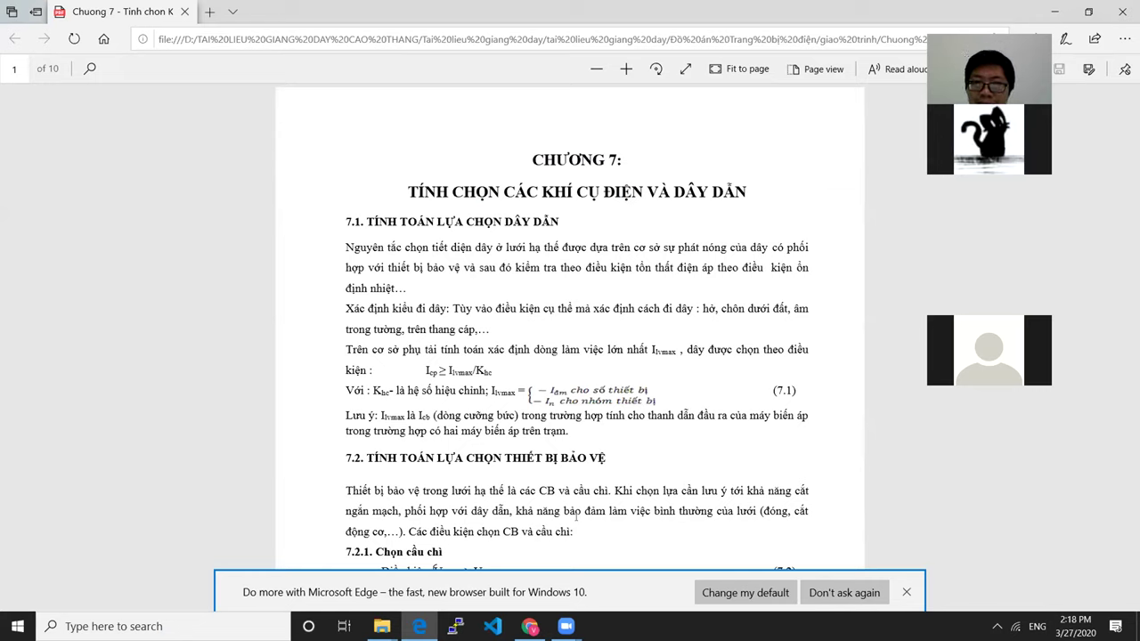
Open the Word document "HD VIET BAO CAO DA TBD - 2017" from the inner DATBD folder under Đồ án Trang bị điện.
{"action": "left_click", "coordinate": [382, 626]}
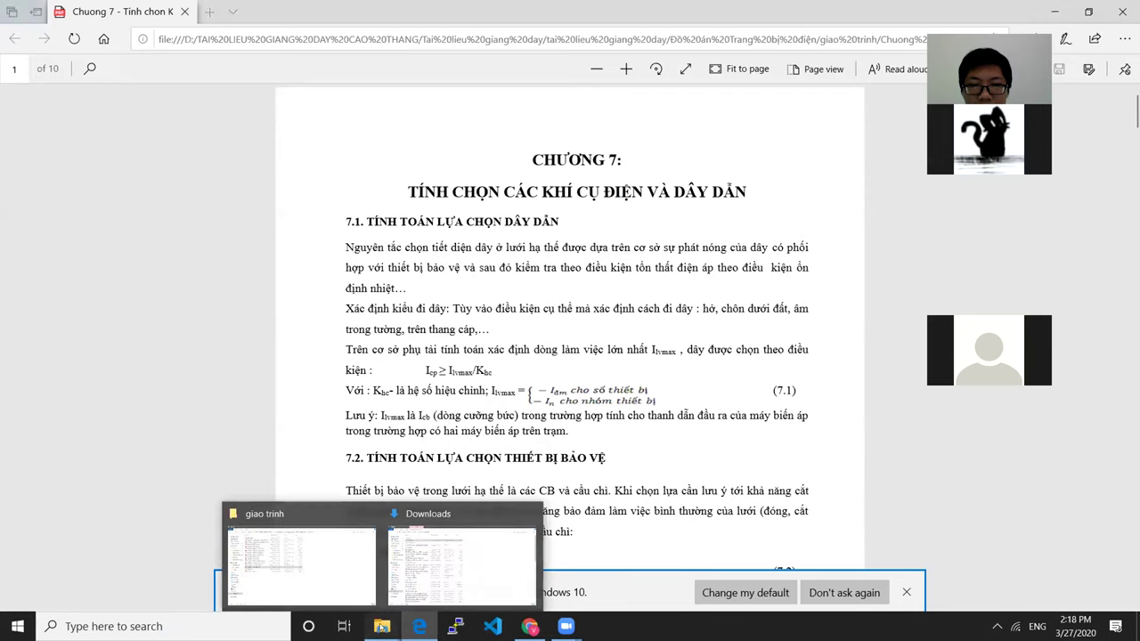
{"action": "left_click", "coordinate": [297, 539]}
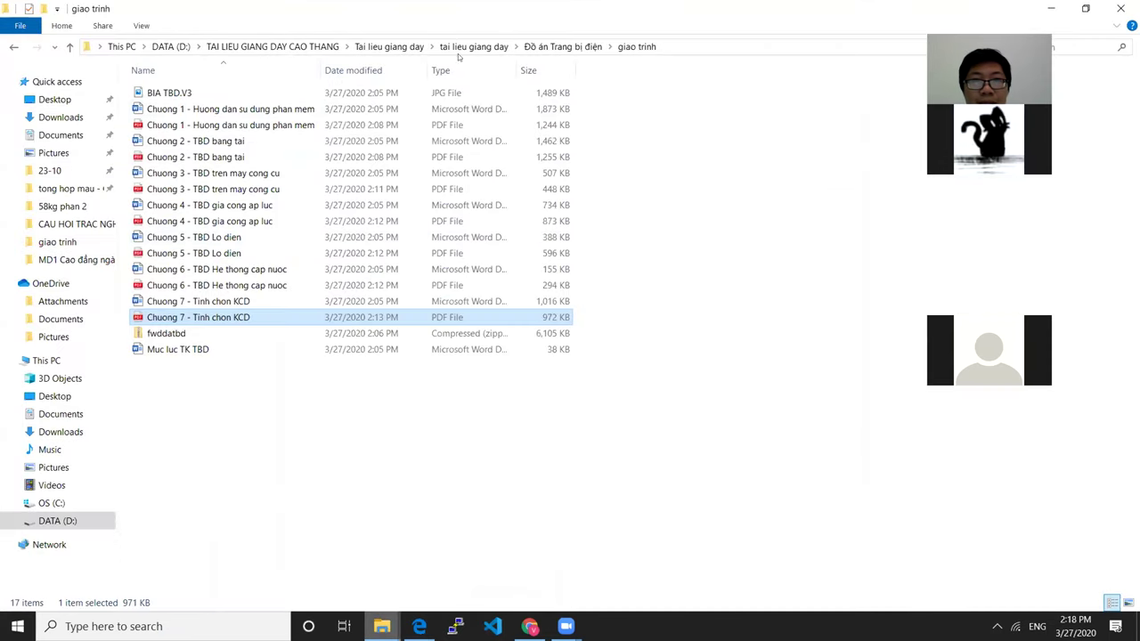
{"action": "left_click", "coordinate": [563, 47]}
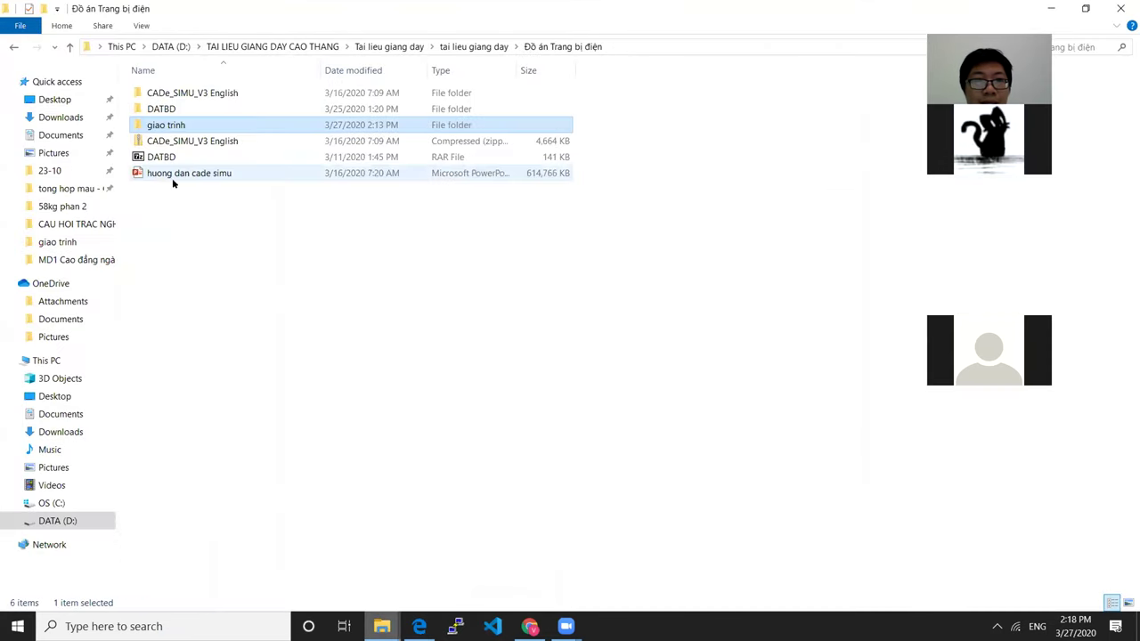
{"action": "double_click", "coordinate": [169, 108]}
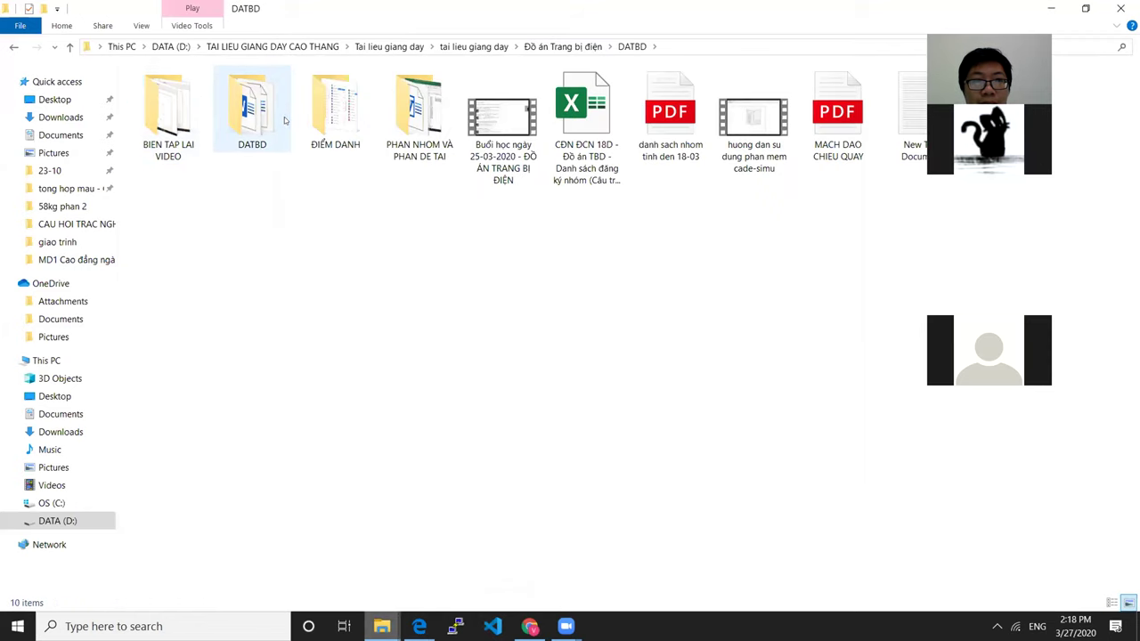
{"action": "left_click", "coordinate": [285, 121]}
{"action": "double_click", "coordinate": [272, 121]}
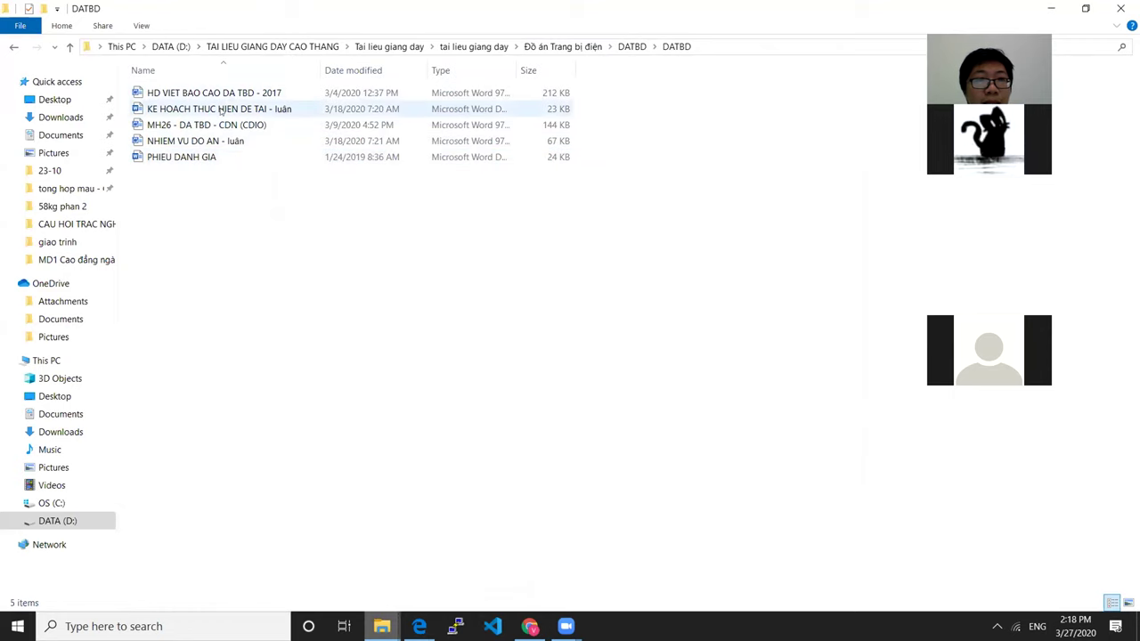
{"action": "double_click", "coordinate": [271, 93]}
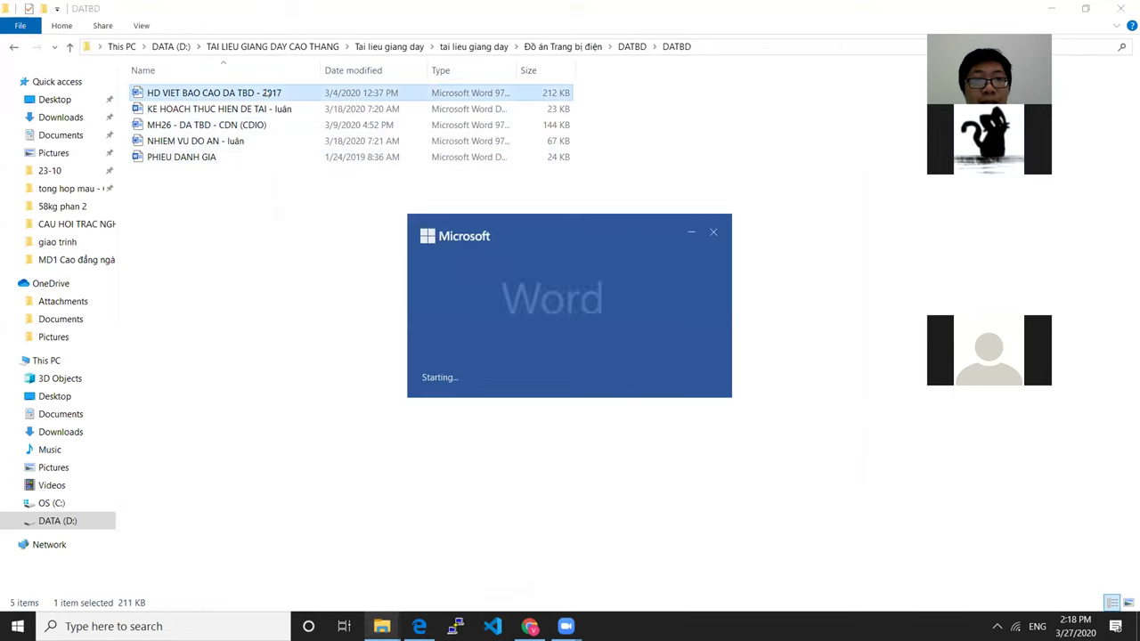
Look through the report-writing guide, covering the required sections, project format rules, sample cover and weekly schedule table.
{"action": "scroll", "coordinate": [699, 408], "scroll_direction": "down", "scroll_amount": 20}
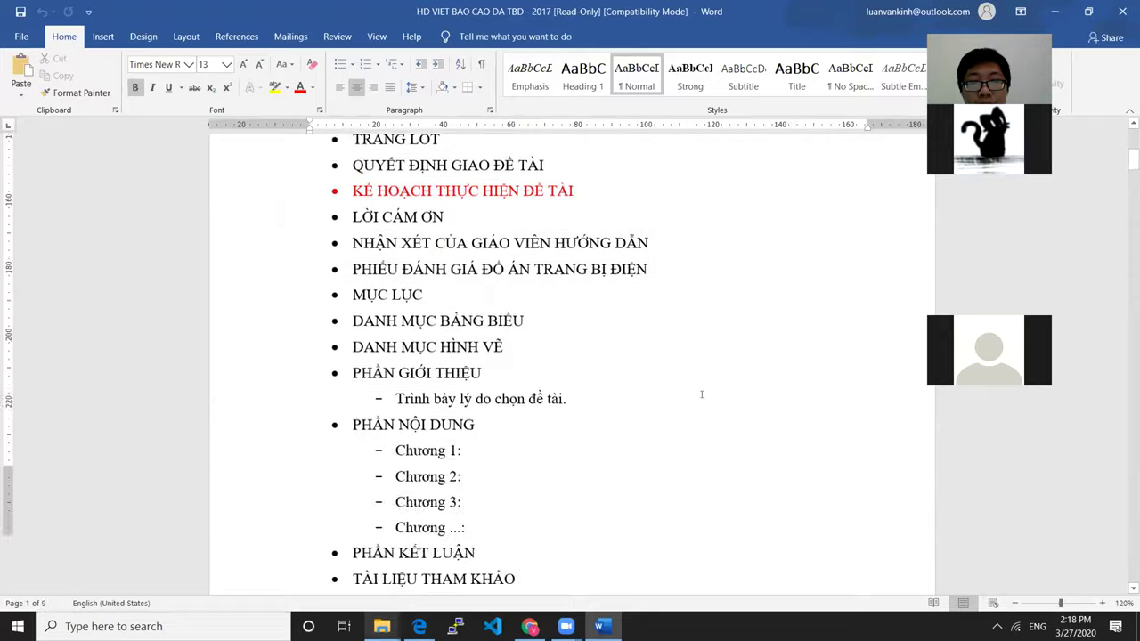
{"action": "scroll", "coordinate": [707, 399], "scroll_direction": "down", "scroll_amount": 10}
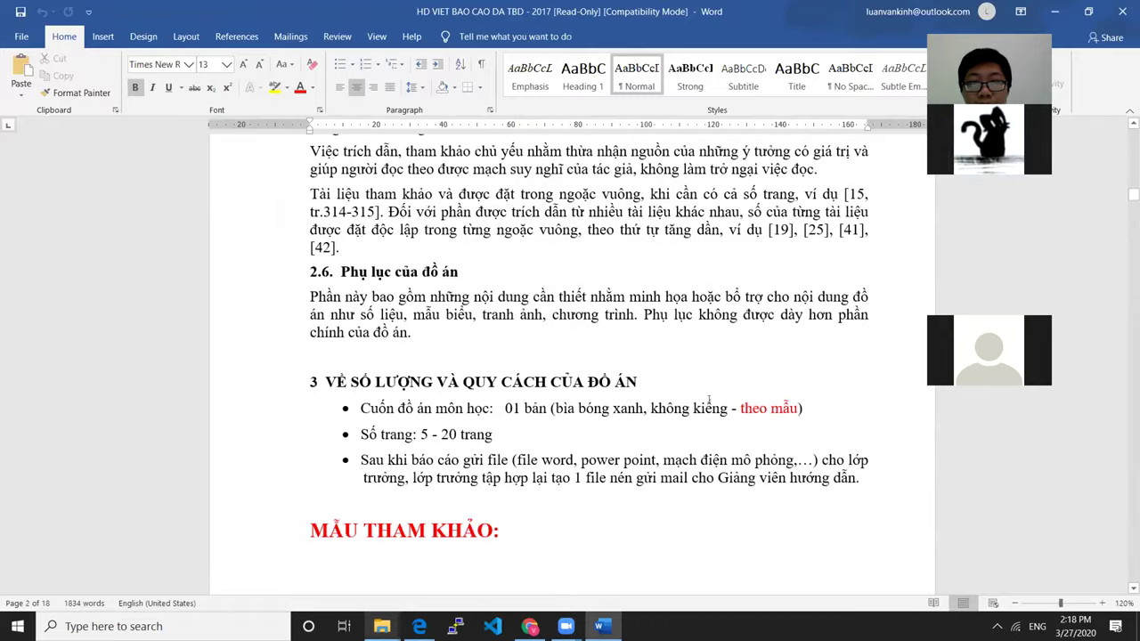
{"action": "scroll", "coordinate": [712, 397], "scroll_direction": "up", "scroll_amount": 2}
{"action": "scroll", "coordinate": [712, 398], "scroll_direction": "down", "scroll_amount": 15}
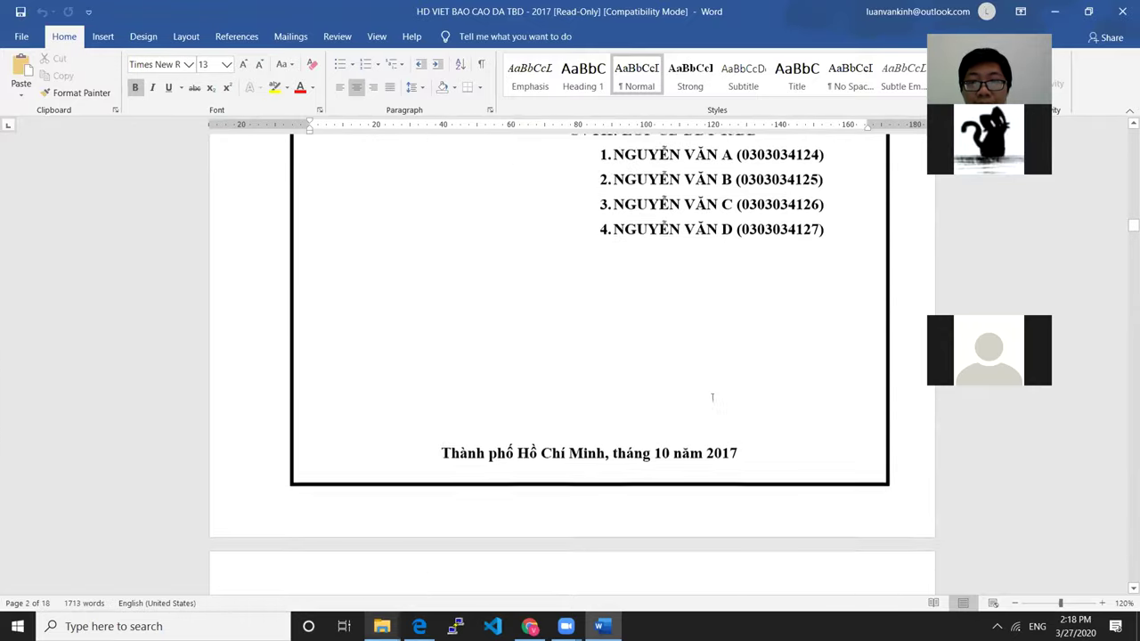
{"action": "scroll", "coordinate": [711, 397], "scroll_direction": "down", "scroll_amount": 15}
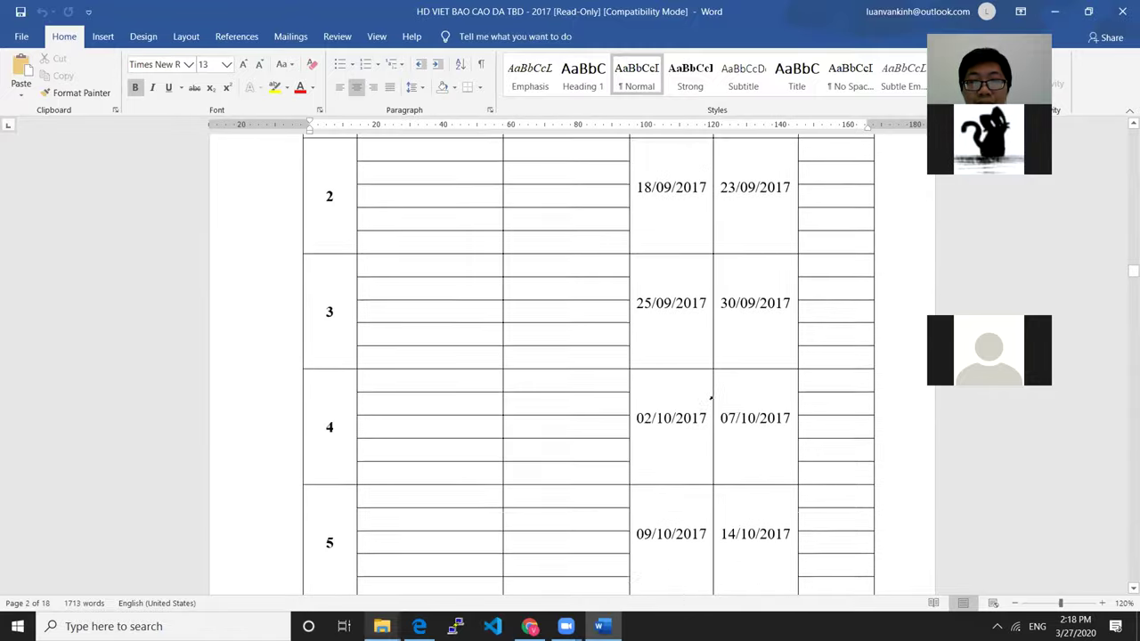
{"action": "scroll", "coordinate": [715, 397], "scroll_direction": "down", "scroll_amount": 3}
{"action": "scroll", "coordinate": [715, 398], "scroll_direction": "up", "scroll_amount": 3}
Open the project schedule document "KE HOACH THUC HIEN DE TAI" from the DATBD folder.
{"action": "mouse_move", "coordinate": [381, 626]}
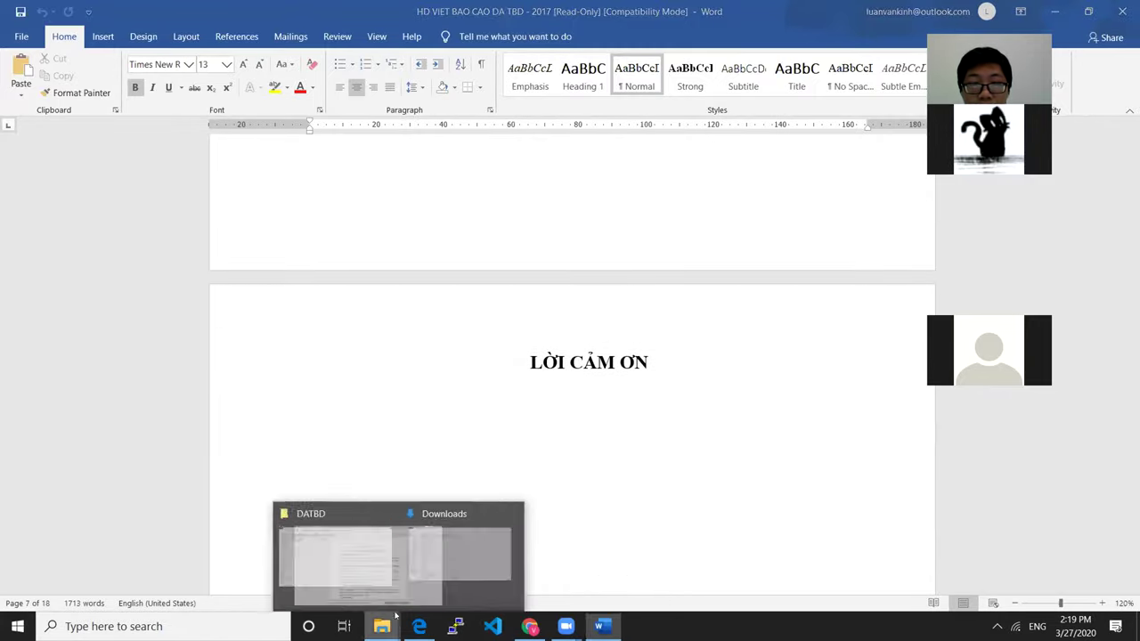
{"action": "left_click", "coordinate": [303, 579]}
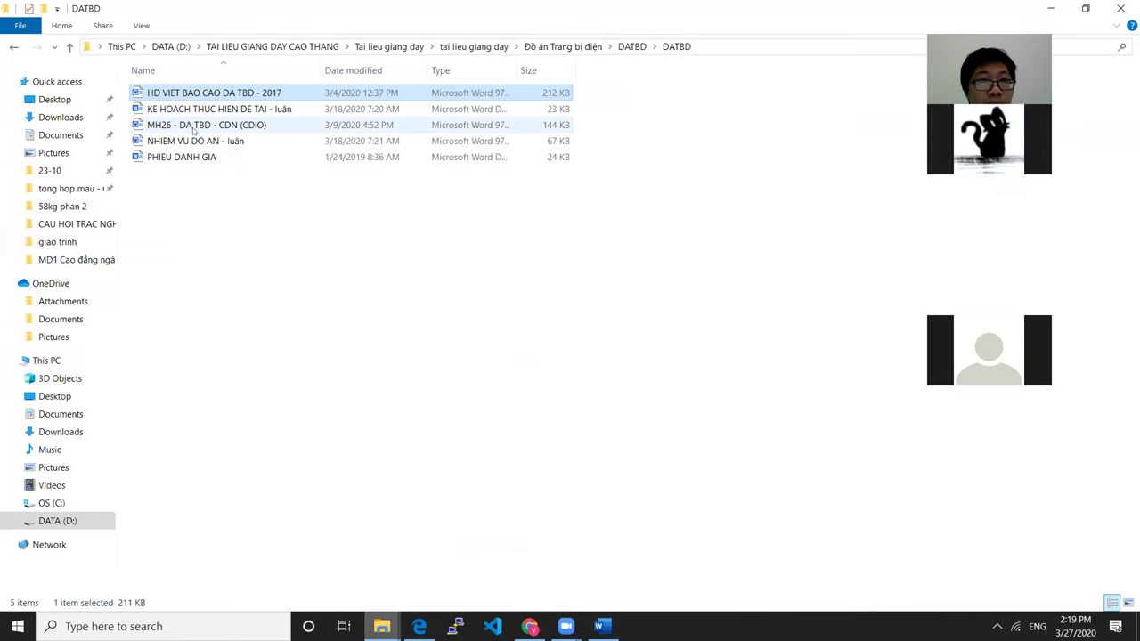
{"action": "double_click", "coordinate": [229, 109]}
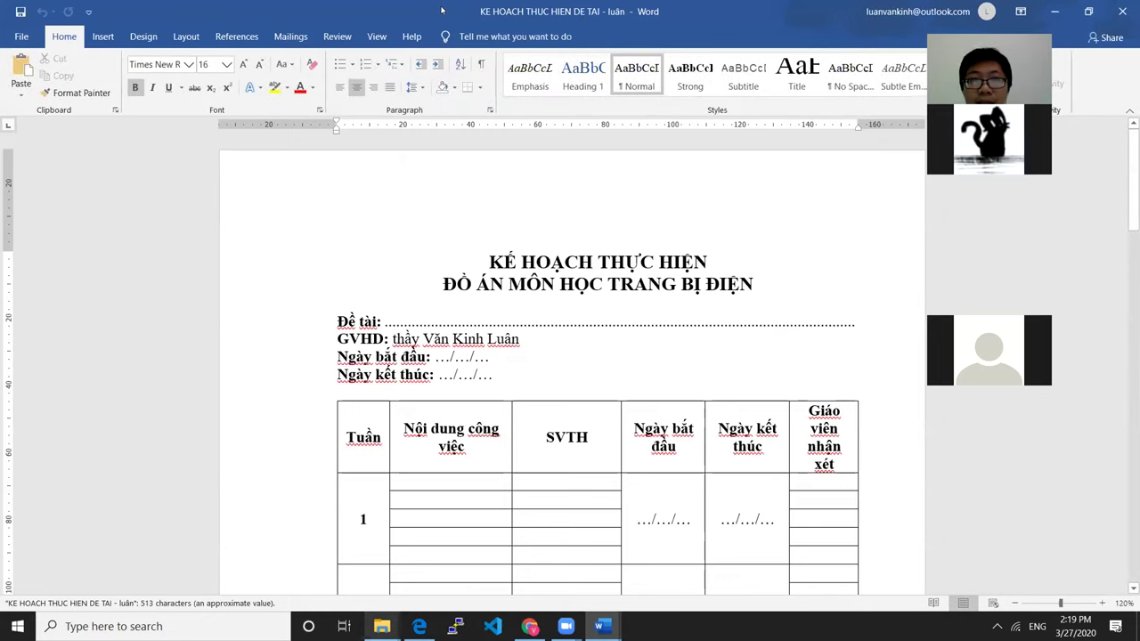
Open the project assignment document "NHIEM VU DO AN" from the inner DATBD folder and look through its numbered sections to the end.
{"action": "key", "text": "alt+Tab"}
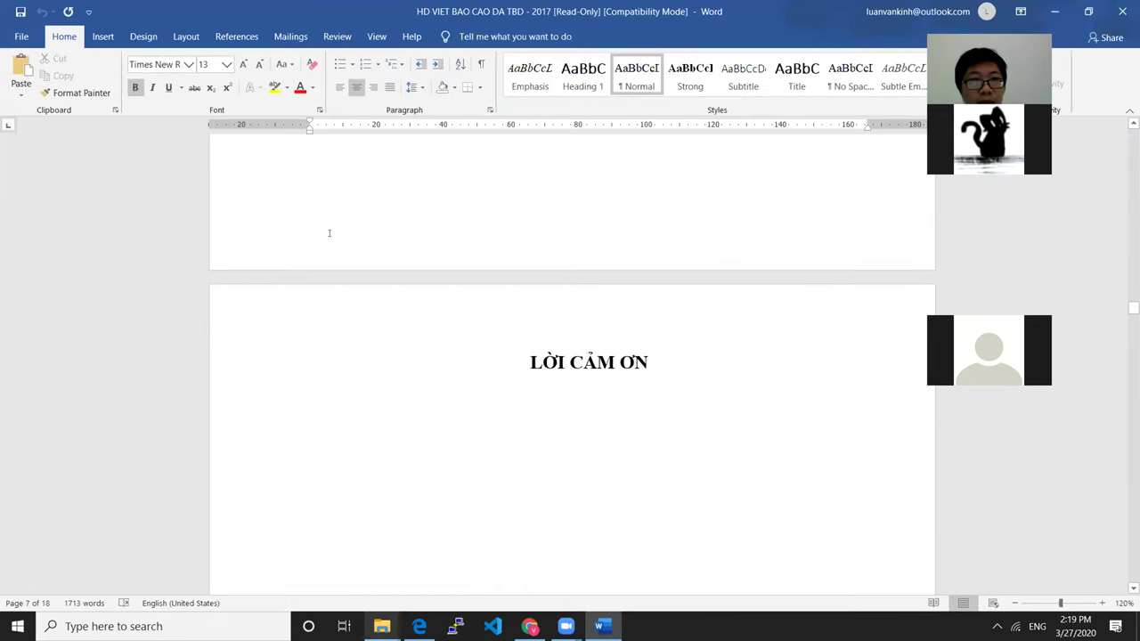
{"action": "mouse_move", "coordinate": [381, 626]}
{"action": "left_click", "coordinate": [450, 552]}
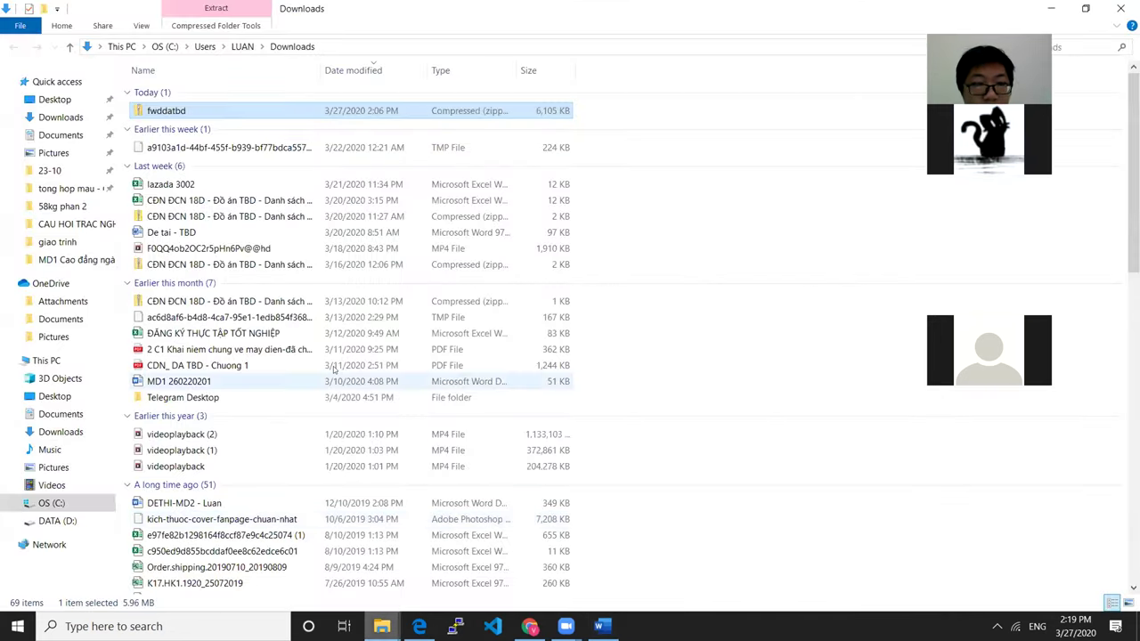
{"action": "key", "text": "alt+Left"}
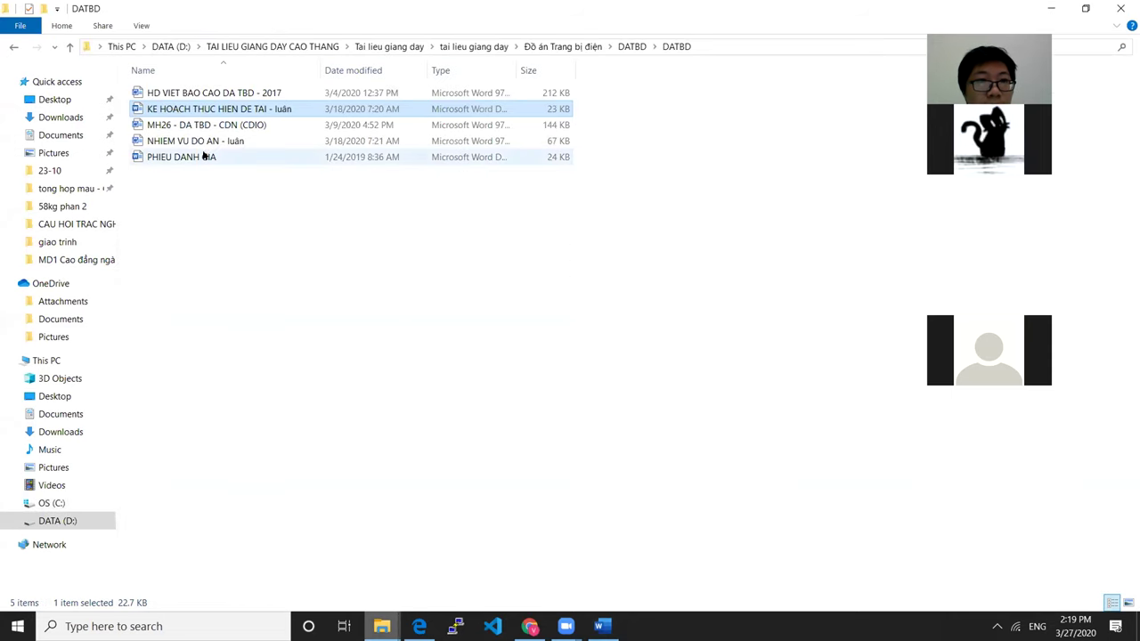
{"action": "double_click", "coordinate": [210, 137]}
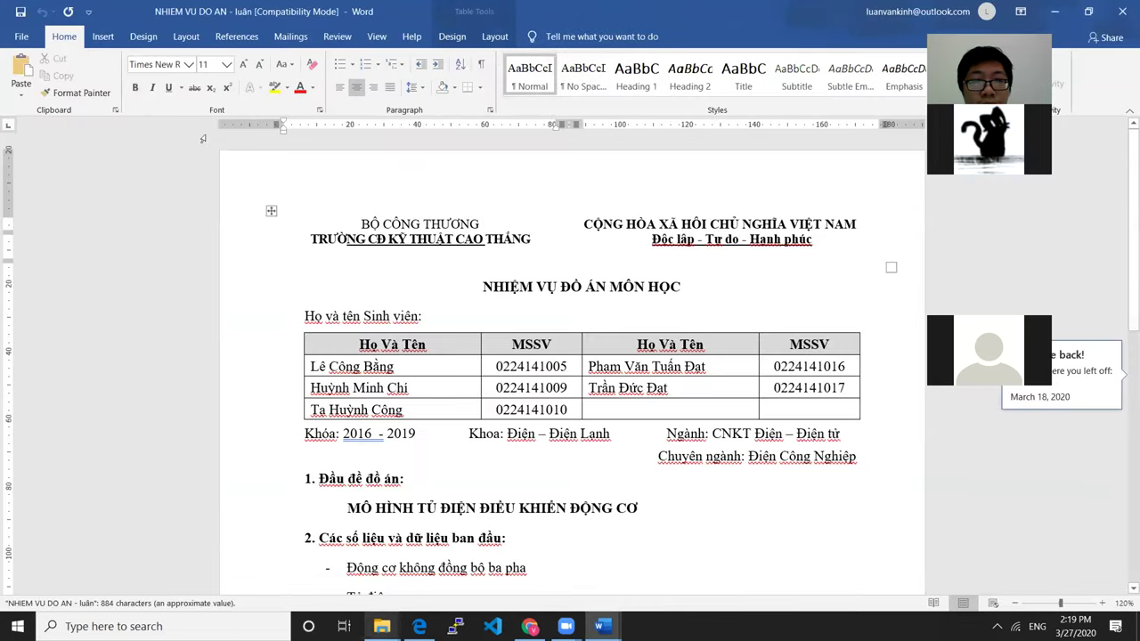
{"action": "scroll", "coordinate": [367, 195], "scroll_direction": "down", "scroll_amount": 7}
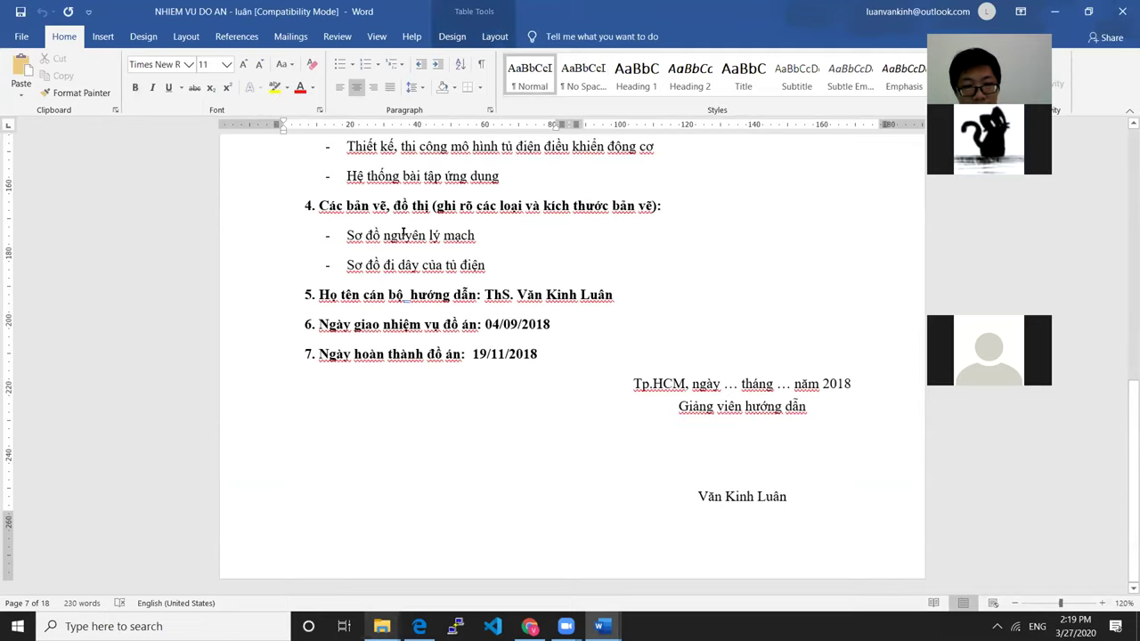
Open the evaluation form "PHIEU DANH GIA" from the inner DATBD folder and look through its scoring table.
{"action": "key", "text": "alt+Tab"}
{"action": "key", "text": "alt+Tab"}
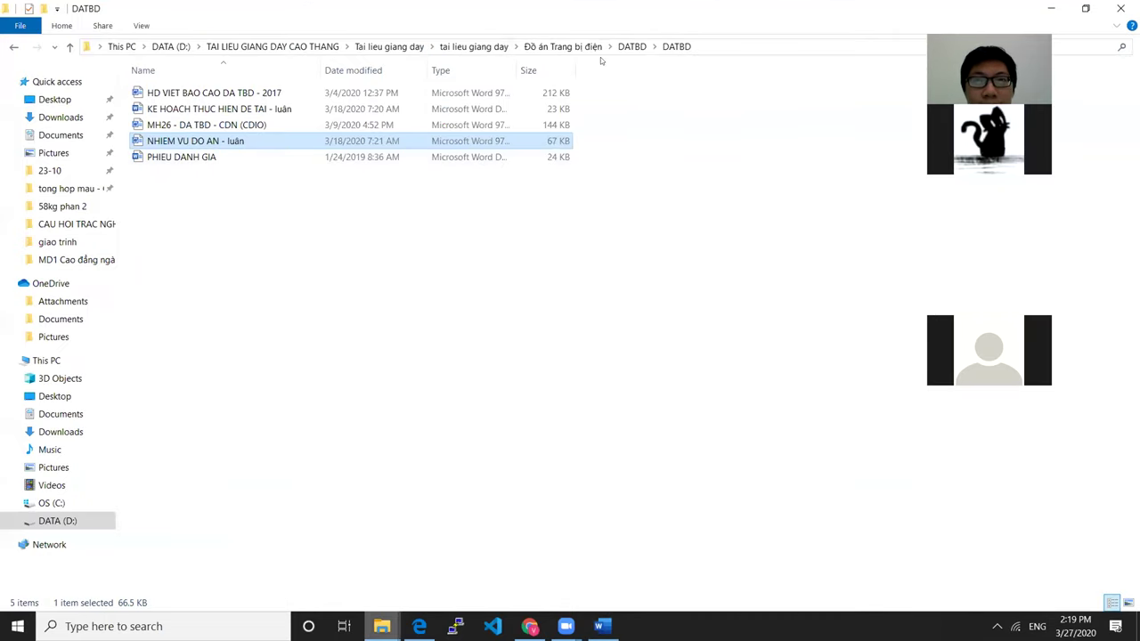
{"action": "left_click", "coordinate": [632, 46]}
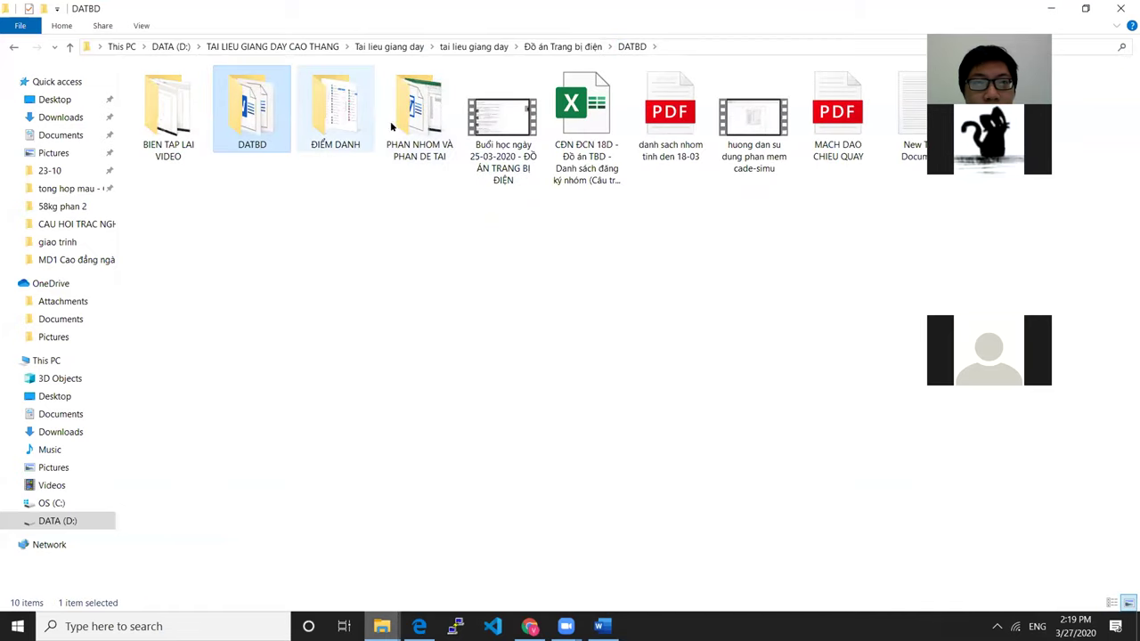
{"action": "double_click", "coordinate": [266, 122]}
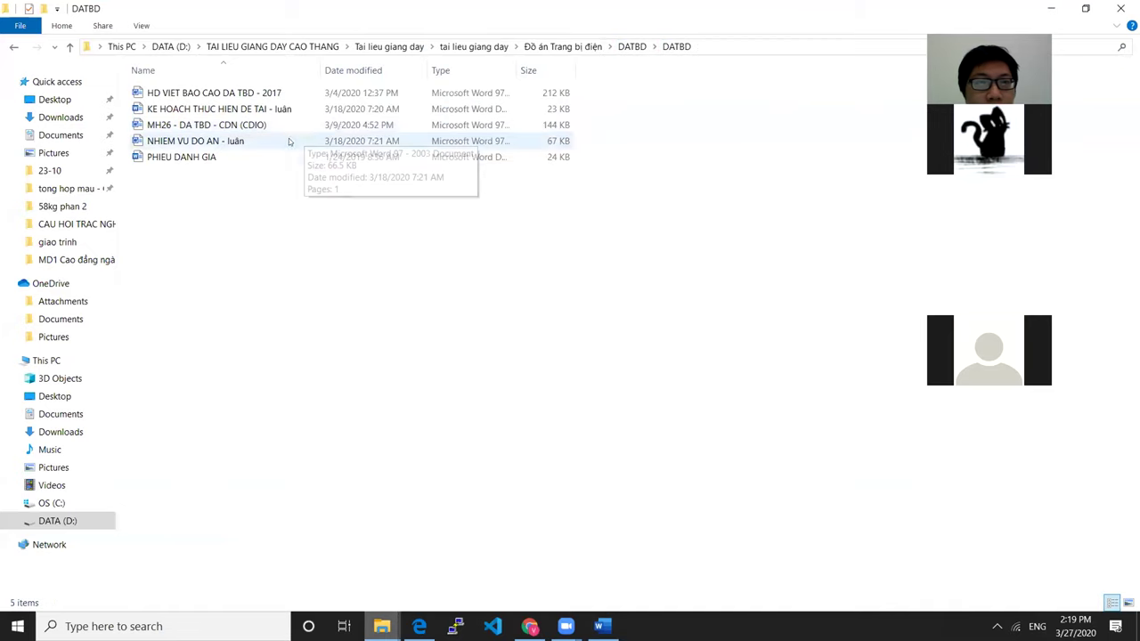
{"action": "left_click", "coordinate": [219, 157]}
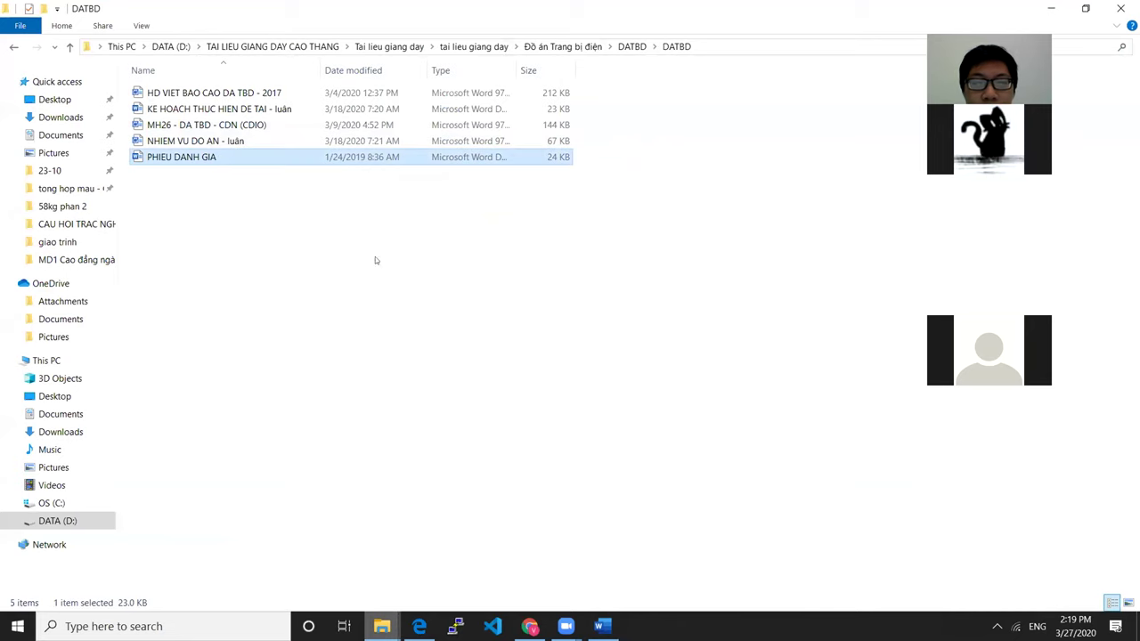
{"action": "left_click", "coordinate": [600, 626]}
{"action": "left_click", "coordinate": [600, 626]}
{"action": "double_click", "coordinate": [210, 157]}
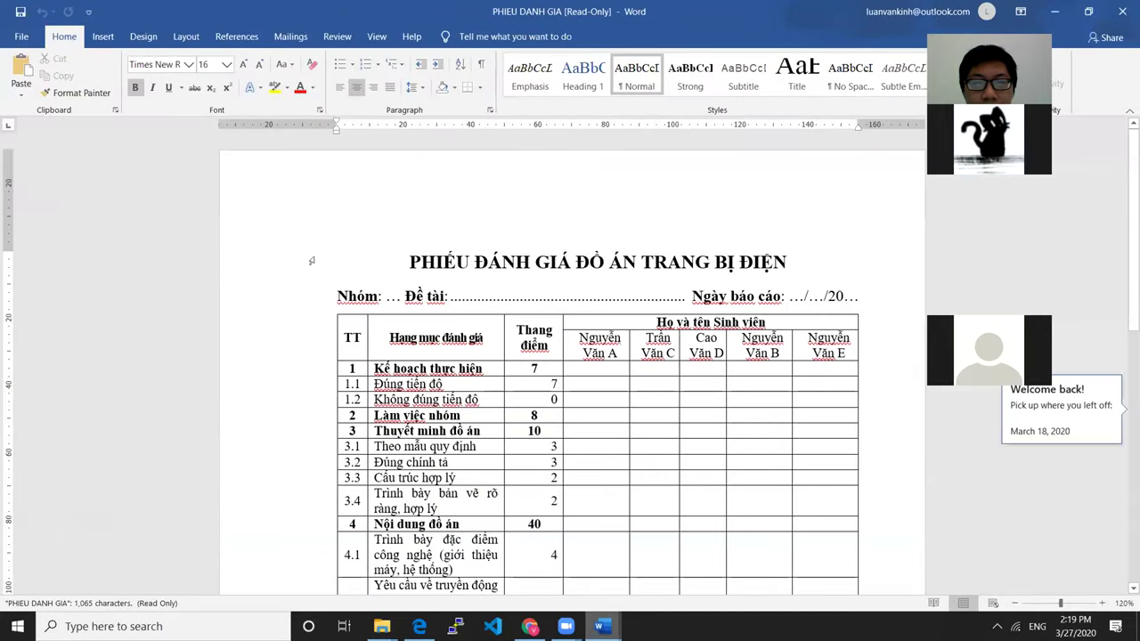
{"action": "scroll", "coordinate": [316, 254], "scroll_direction": "down", "scroll_amount": 12}
{"action": "scroll", "coordinate": [329, 226], "scroll_direction": "up", "scroll_amount": 12}
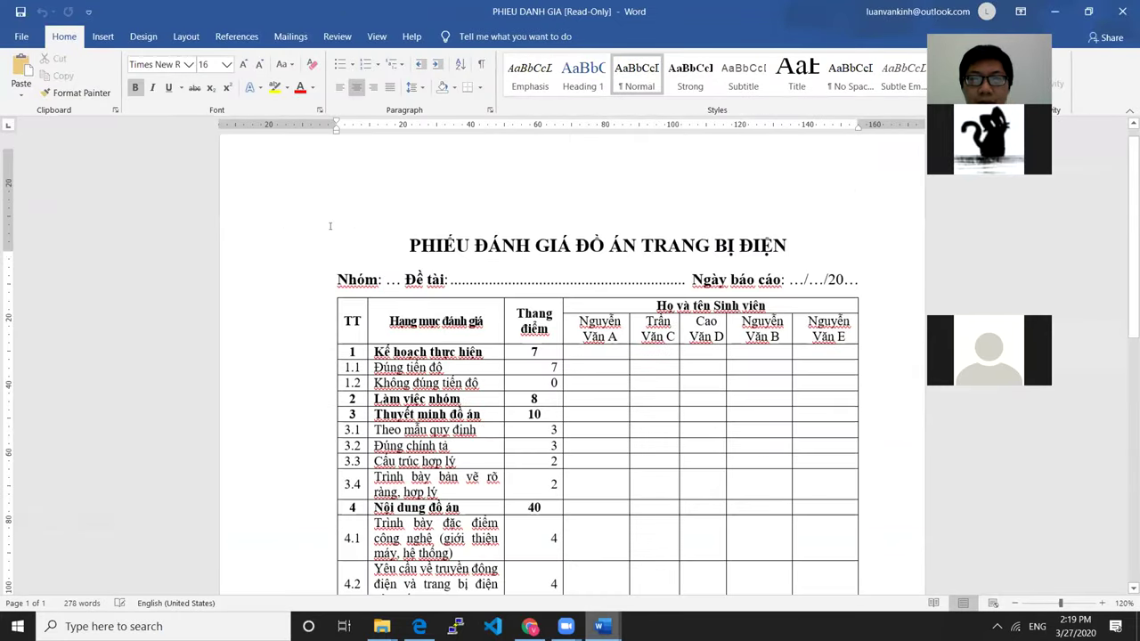
{"action": "scroll", "coordinate": [329, 226], "scroll_direction": "up", "scroll_amount": 1}
Go back through the report-writing guide from the acknowledgements page to the sample cover, and close the open Word documents.
{"action": "key", "text": "alt+Tab"}
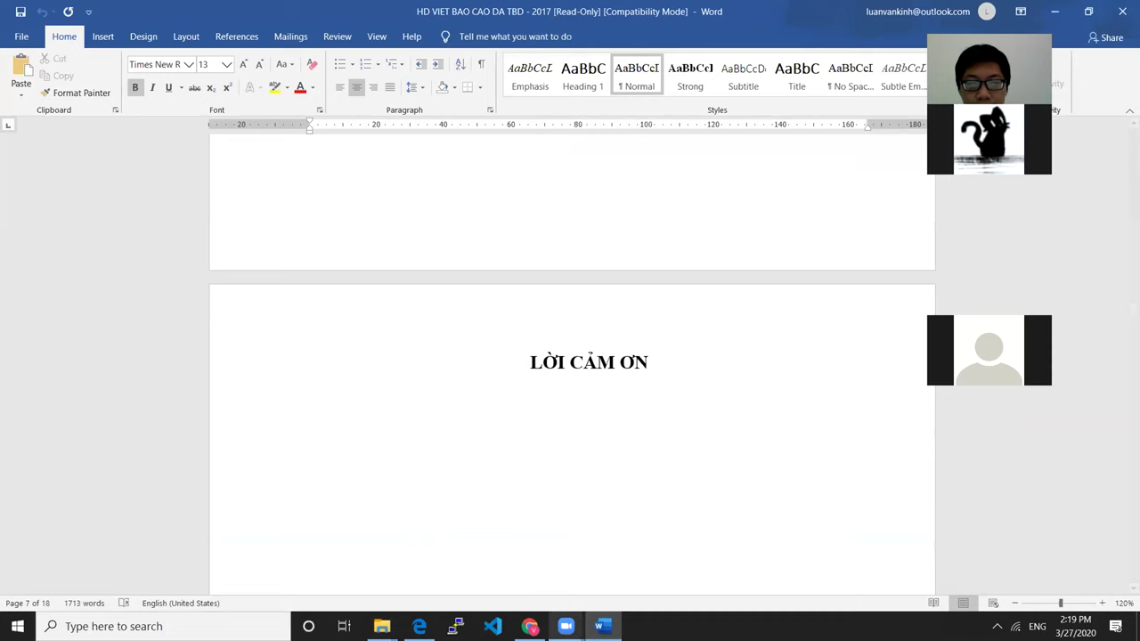
{"action": "key", "text": "alt+Tab"}
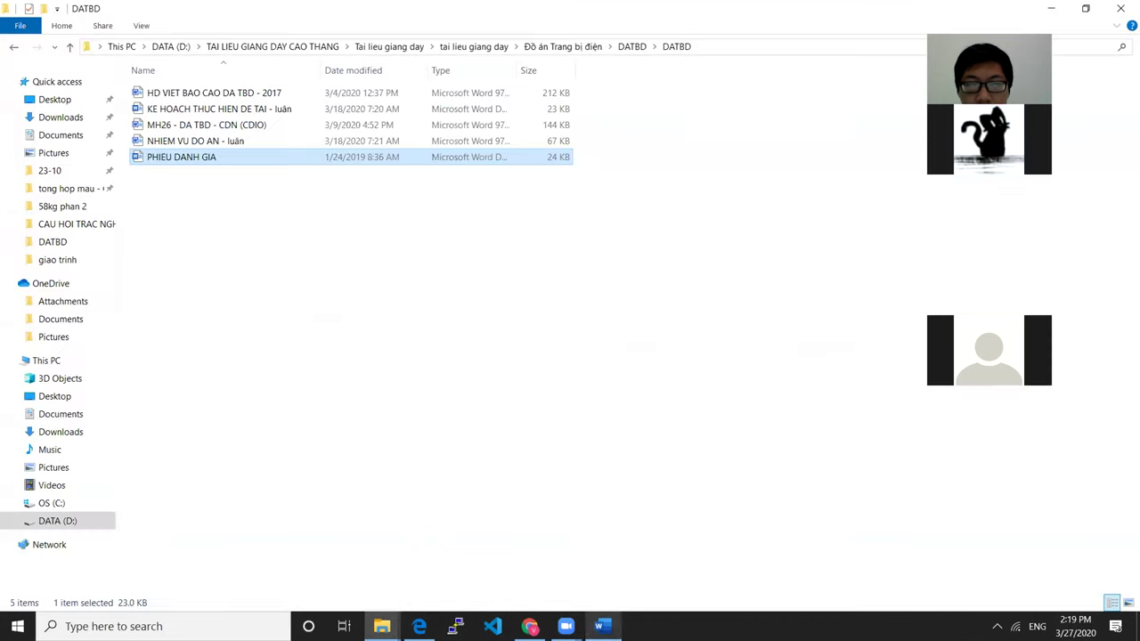
{"action": "key", "text": "alt+Tab"}
{"action": "scroll", "coordinate": [585, 427], "scroll_direction": "up", "scroll_amount": 2}
{"action": "scroll", "coordinate": [588, 425], "scroll_direction": "up", "scroll_amount": 15}
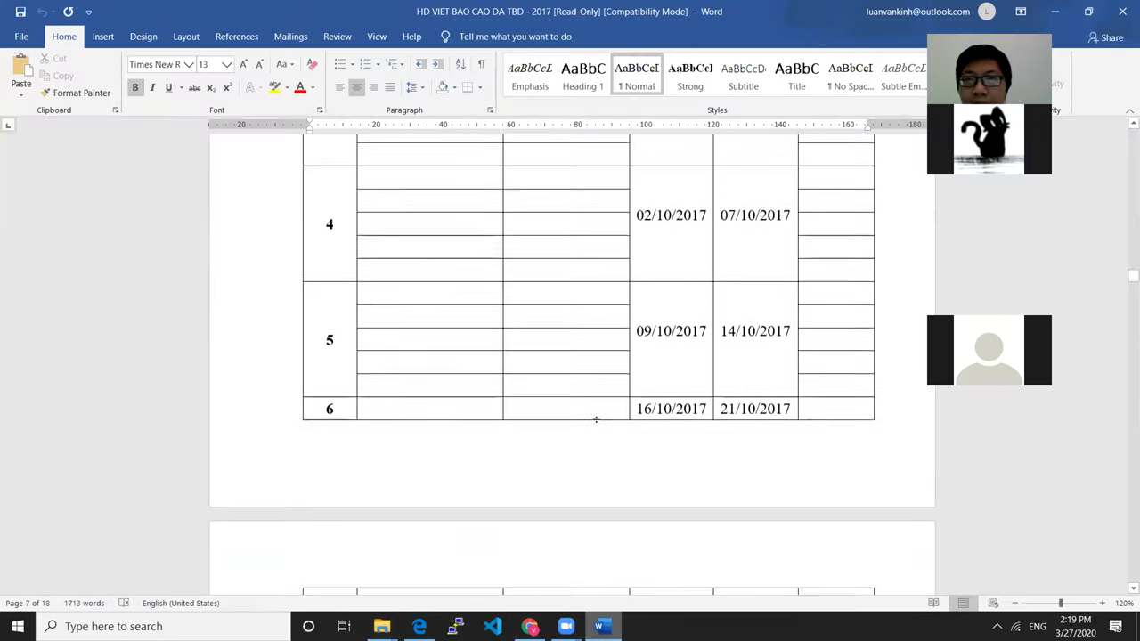
{"action": "scroll", "coordinate": [599, 422], "scroll_direction": "up", "scroll_amount": 14}
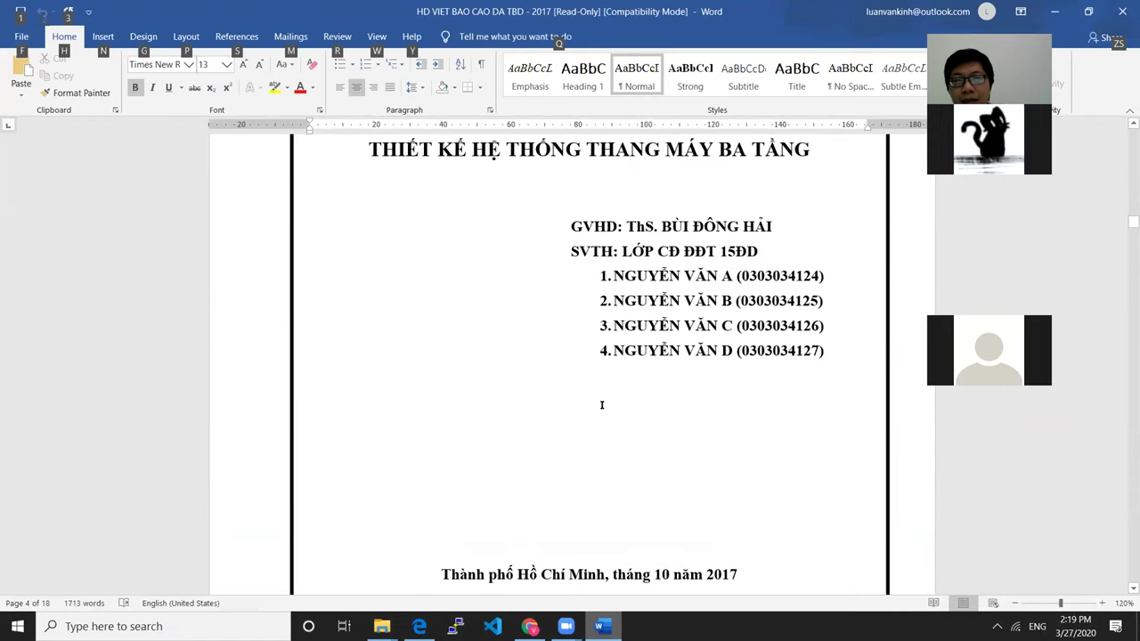
{"action": "key", "text": "alt+Tab"}
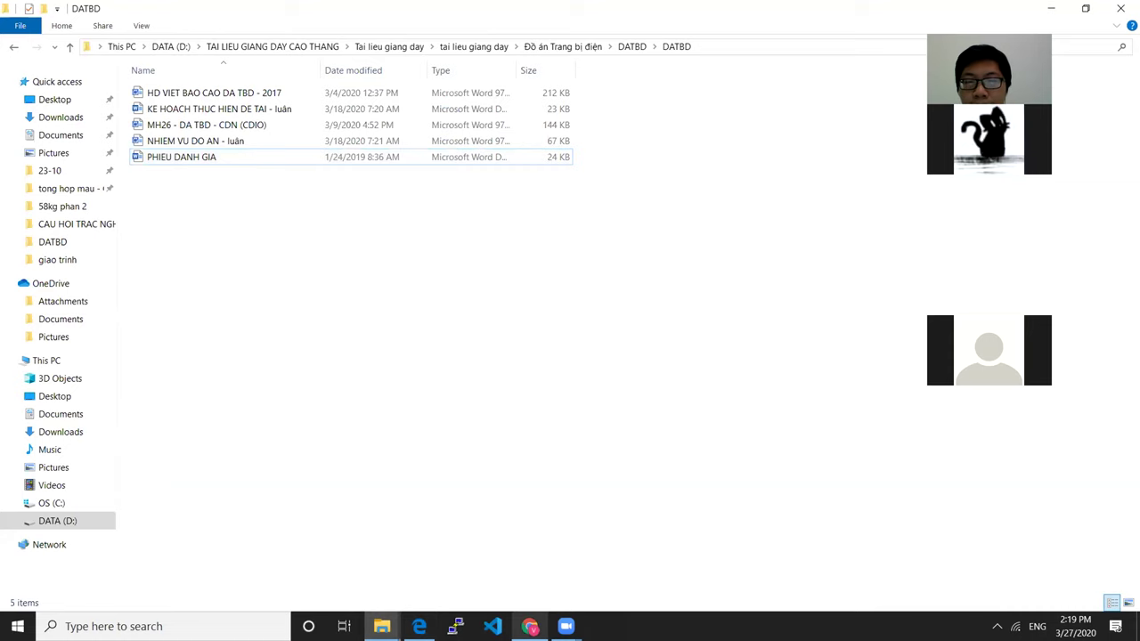
Switch to Microsoft Edge and look through the Chapter 7 PDF up to section 7.3.2 on contactor selection.
{"action": "key", "text": "alt+Tab"}
{"action": "key", "text": "alt+Tab"}
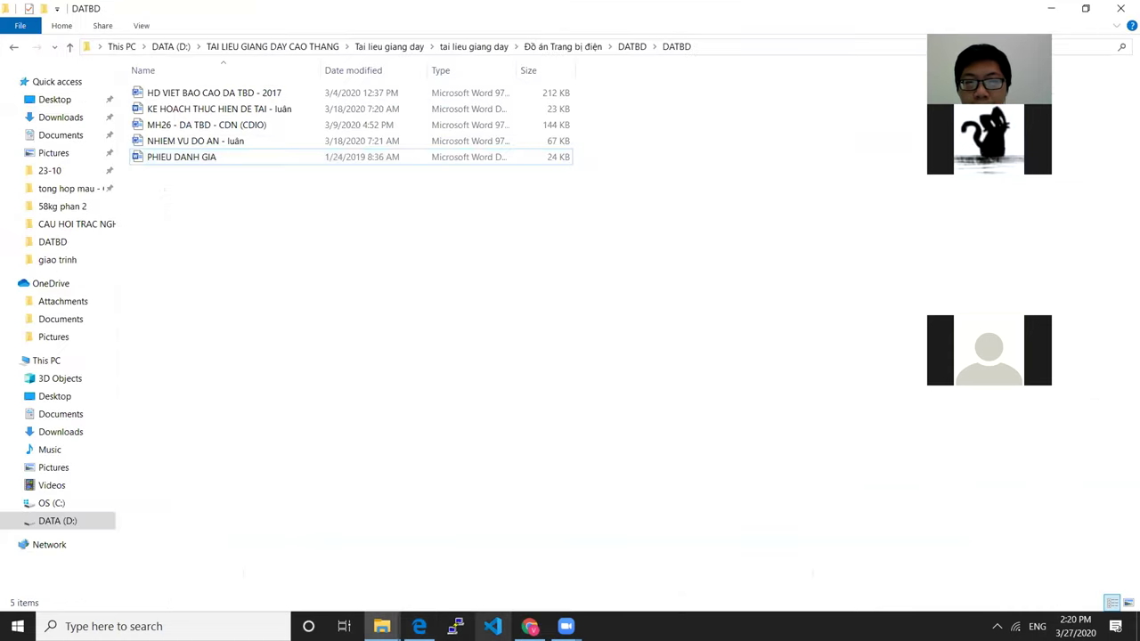
{"action": "mouse_move", "coordinate": [456, 626]}
{"action": "left_click", "coordinate": [415, 626]}
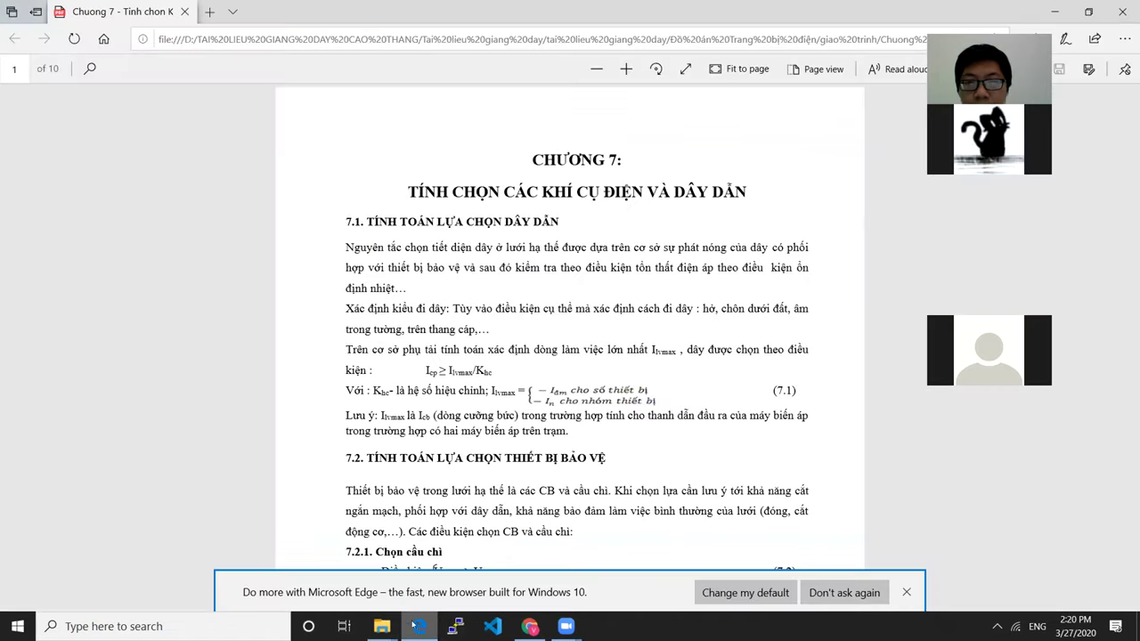
{"action": "scroll", "coordinate": [668, 283], "scroll_direction": "down", "scroll_amount": 15}
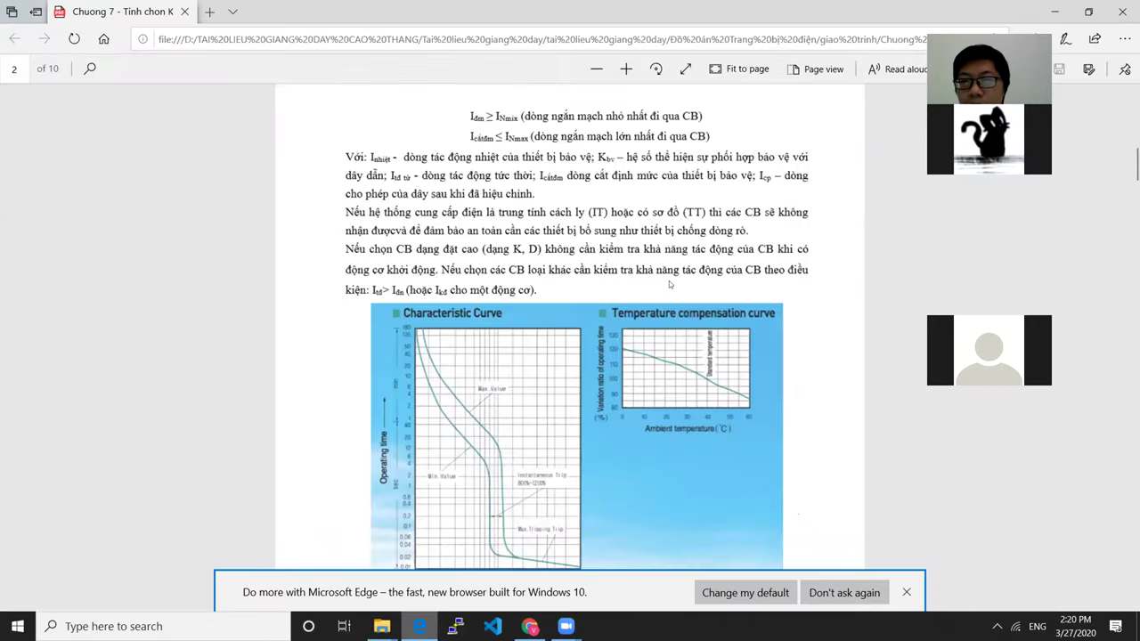
{"action": "scroll", "coordinate": [670, 281], "scroll_direction": "down", "scroll_amount": 15}
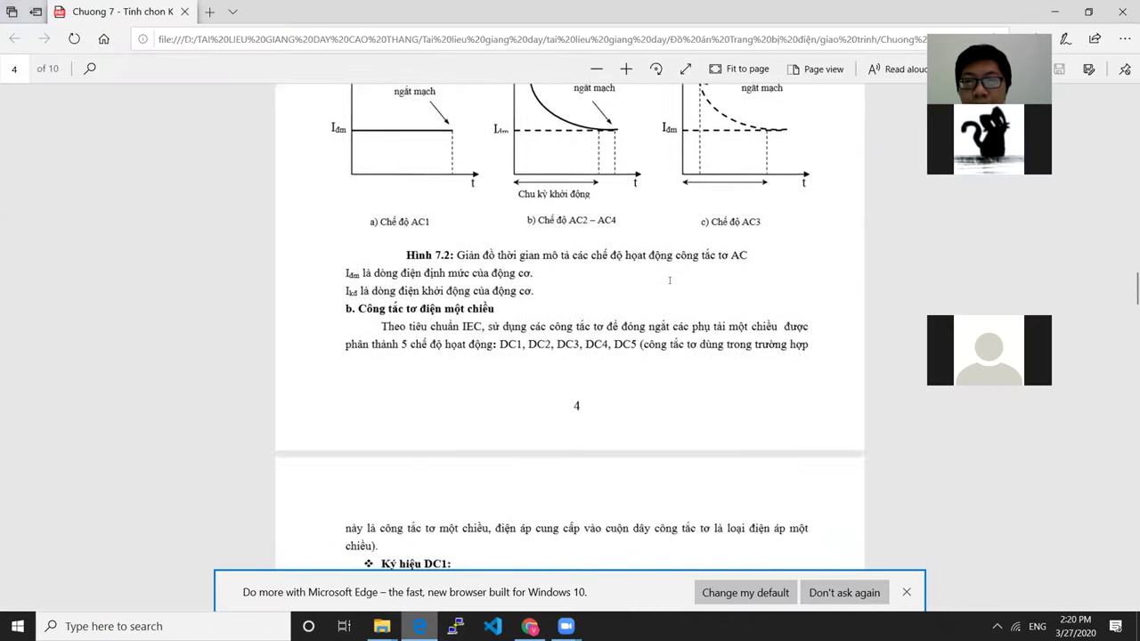
{"action": "scroll", "coordinate": [666, 282], "scroll_direction": "down", "scroll_amount": 5}
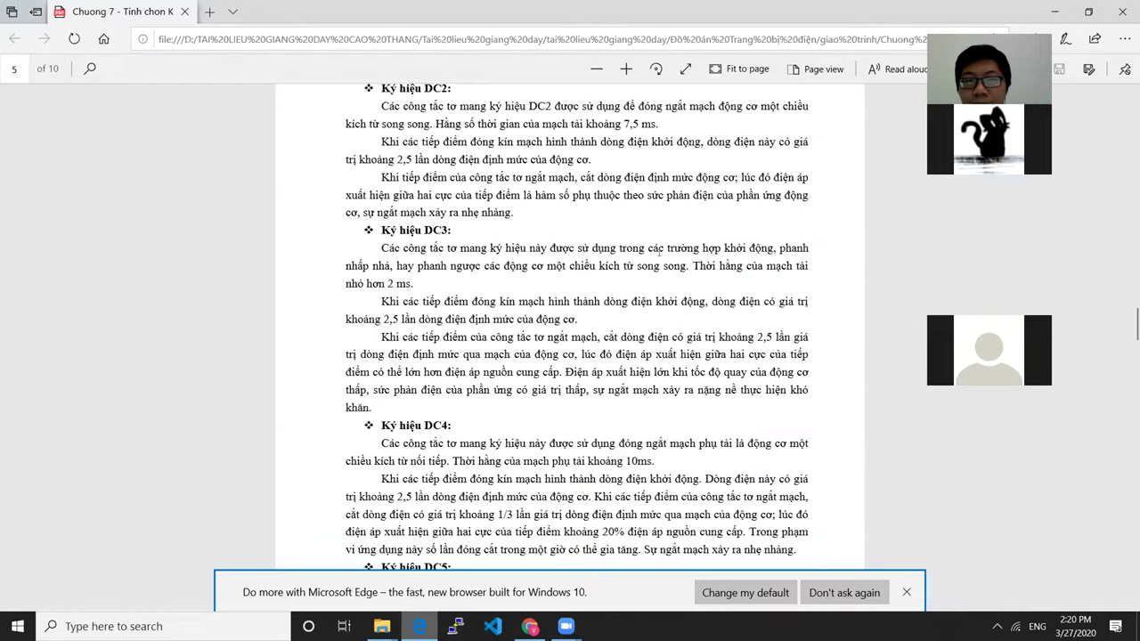
{"action": "scroll", "coordinate": [659, 256], "scroll_direction": "down", "scroll_amount": 5}
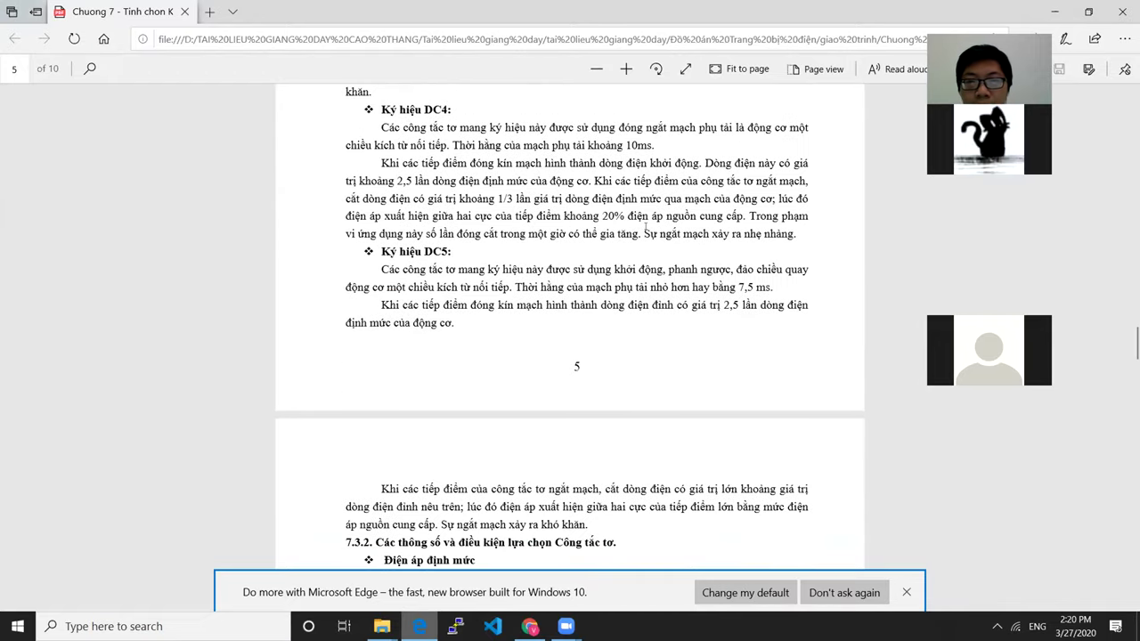
{"action": "scroll", "coordinate": [646, 227], "scroll_direction": "down", "scroll_amount": 5}
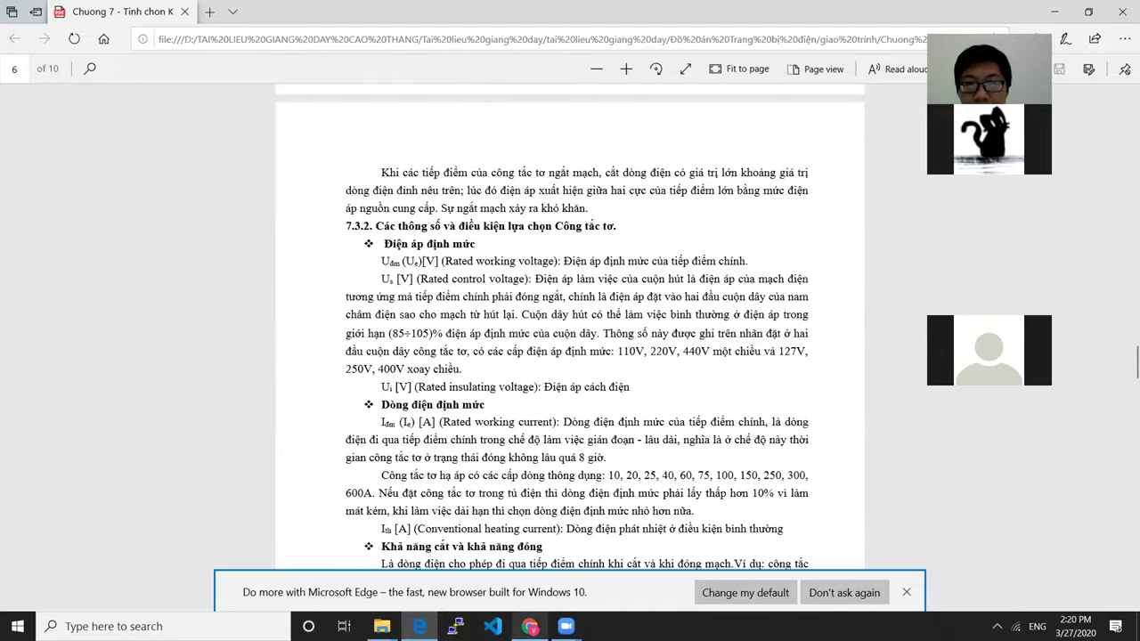
Switch to Gmail in Chrome and examine the forwarded "DA TBD" message, including its signature and chapter attachments.
{"action": "left_click", "coordinate": [531, 626]}
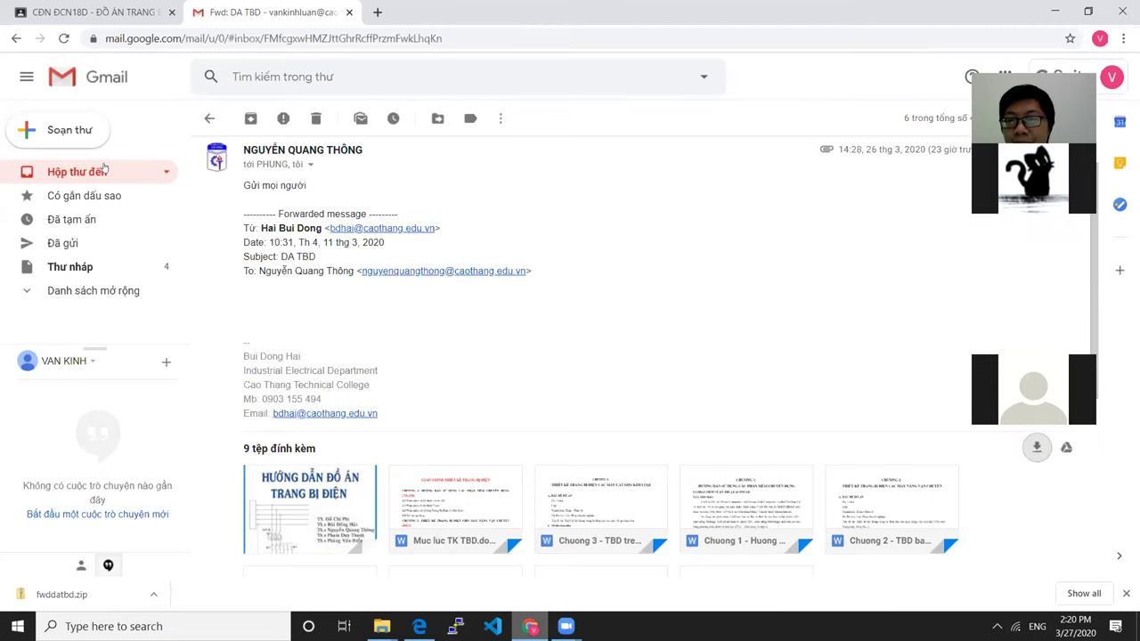
{"action": "scroll", "coordinate": [562, 333], "scroll_direction": "down", "scroll_amount": 3}
{"action": "scroll", "coordinate": [588, 347], "scroll_direction": "up", "scroll_amount": 2}
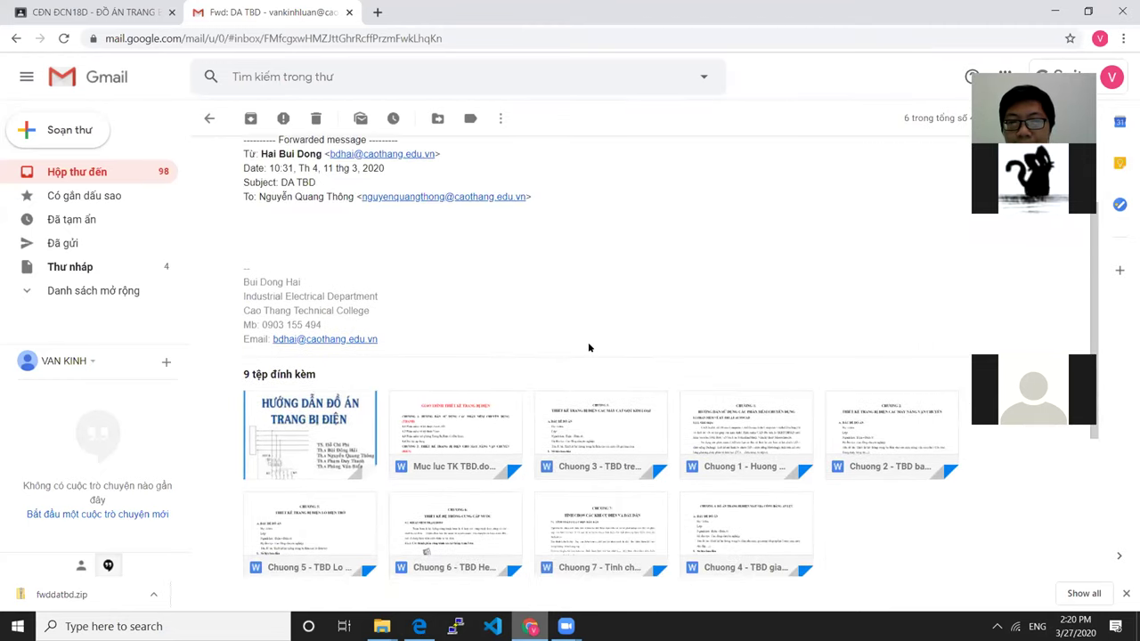
{"action": "triple_click", "coordinate": [307, 288]}
{"action": "triple_click", "coordinate": [343, 303]}
{"action": "triple_click", "coordinate": [343, 310]}
{"action": "left_click", "coordinate": [591, 289]}
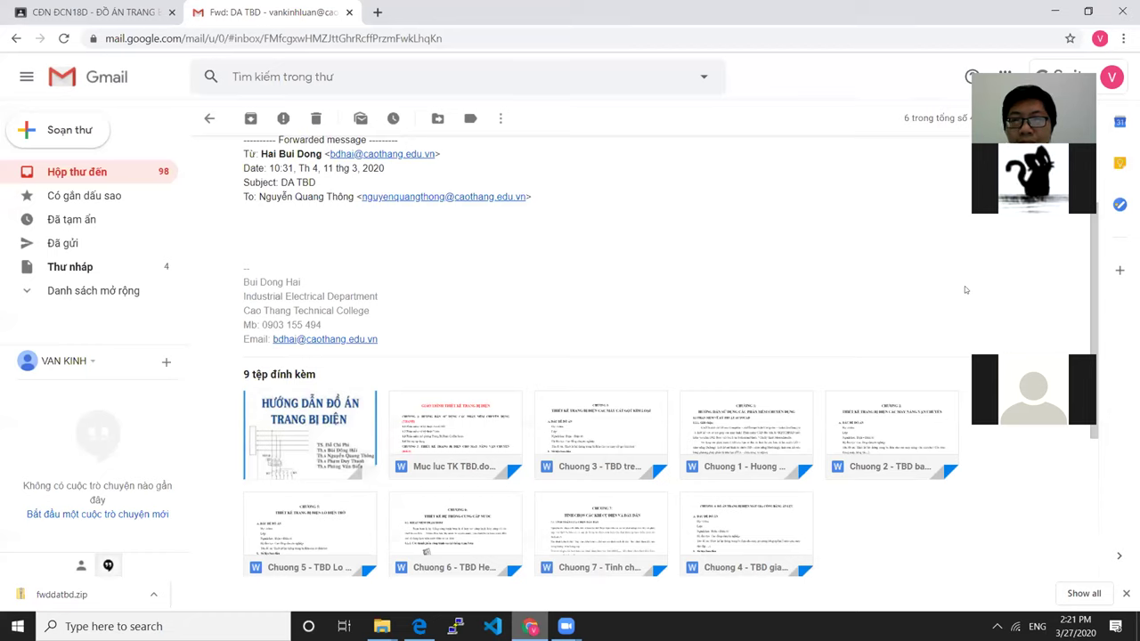
{"action": "mouse_move", "coordinate": [477, 436]}
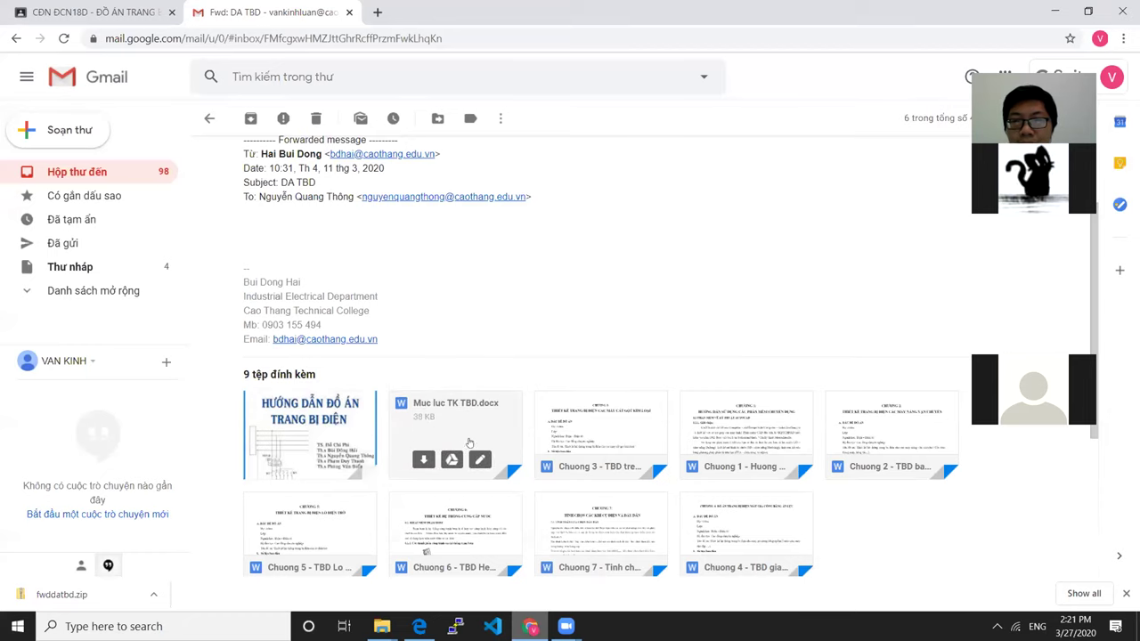
{"action": "mouse_move", "coordinate": [622, 417]}
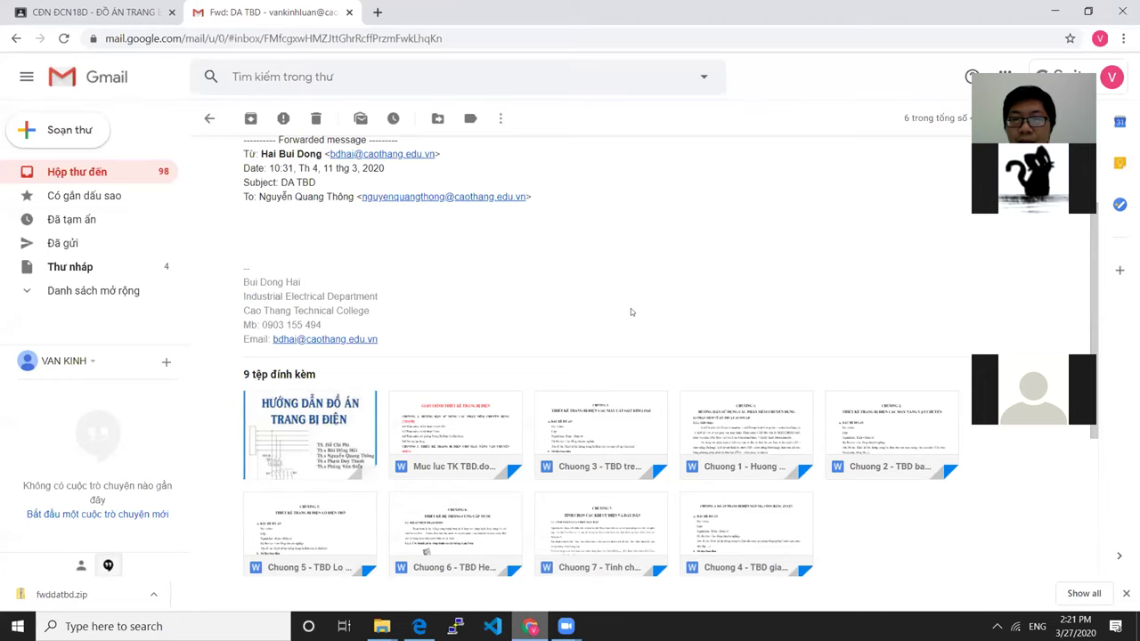
Open the attachment "Chuong 3 - TBD tren may cong cu.docx" in preview and view the section "Nội dung thiết kế".
{"action": "left_click", "coordinate": [611, 423]}
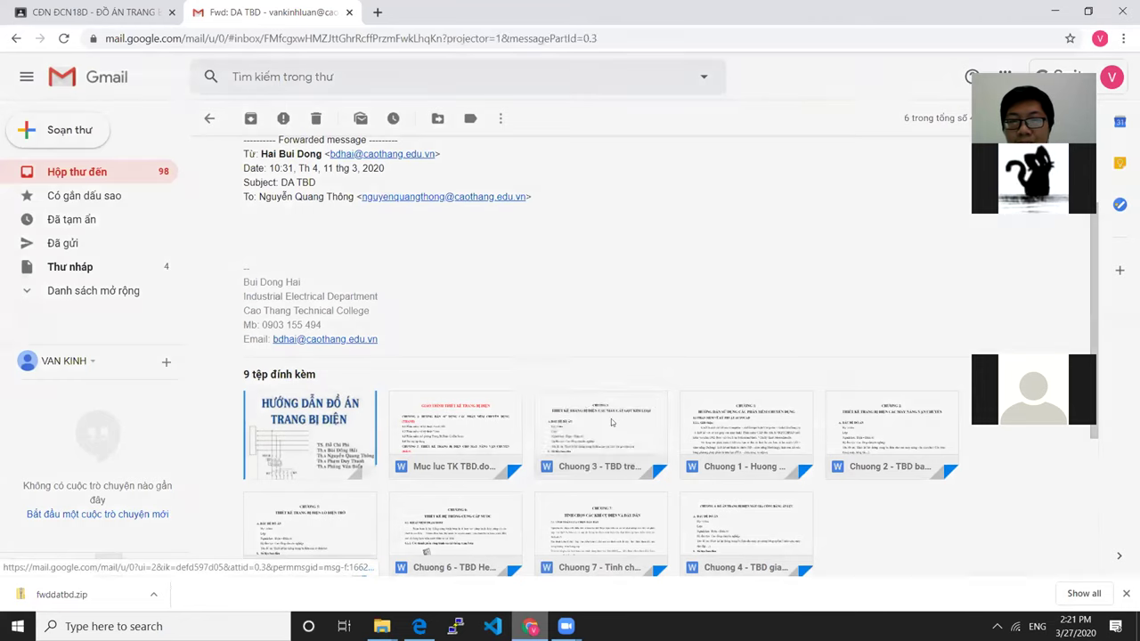
{"action": "scroll", "coordinate": [608, 355], "scroll_direction": "down", "scroll_amount": 5}
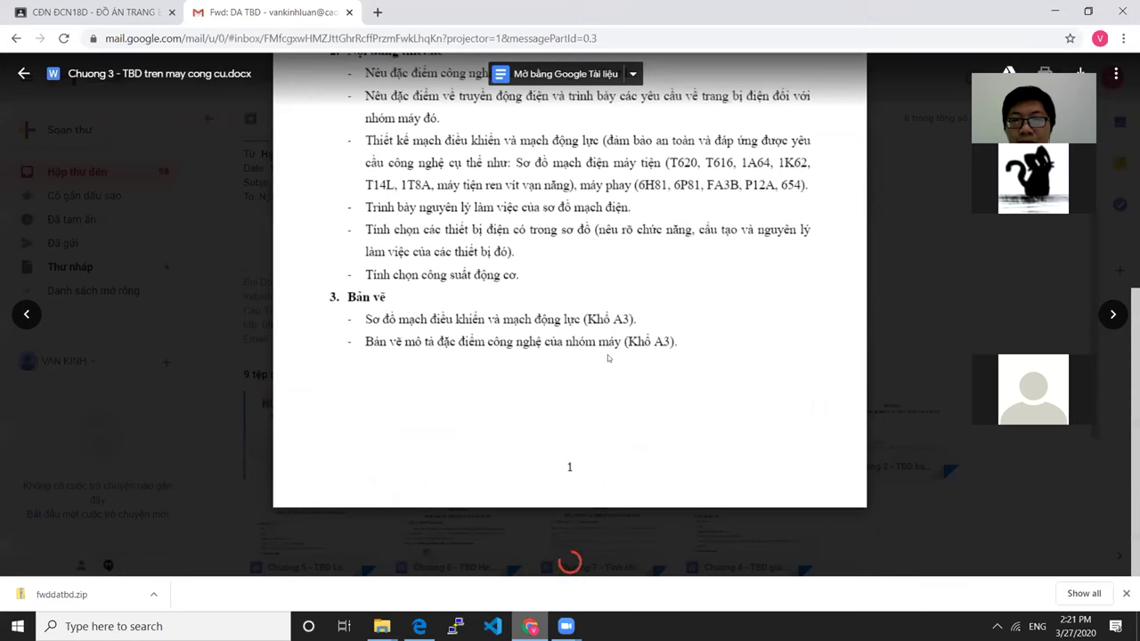
{"action": "scroll", "coordinate": [616, 348], "scroll_direction": "up", "scroll_amount": 1}
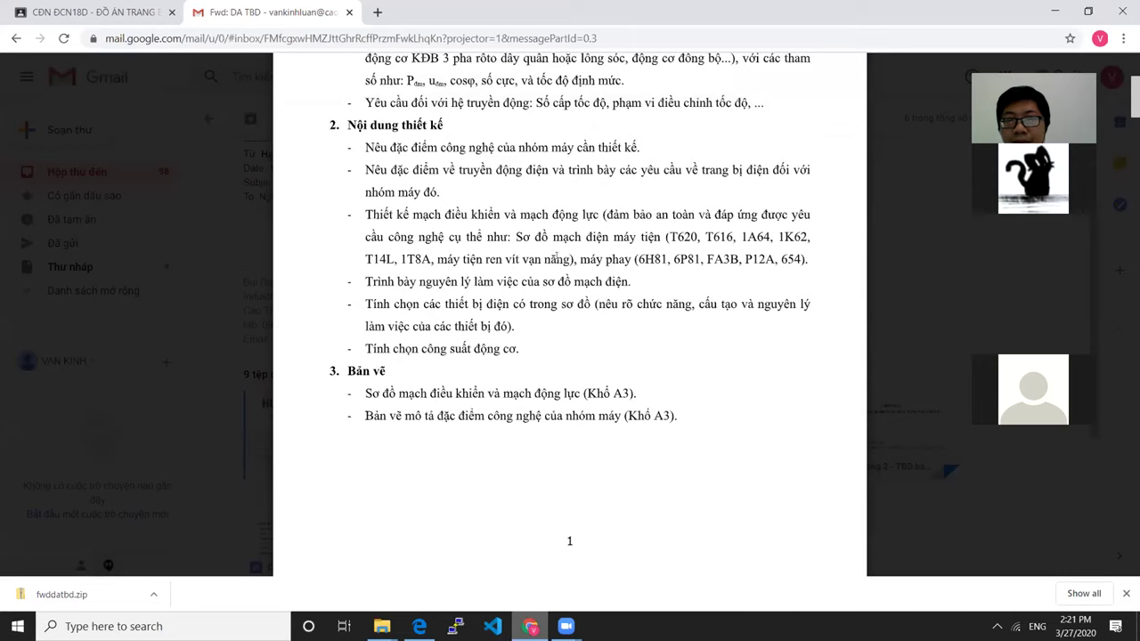
Highlight the lathe models T620 and T616 one after the other in the design content section.
{"action": "double_click", "coordinate": [676, 236]}
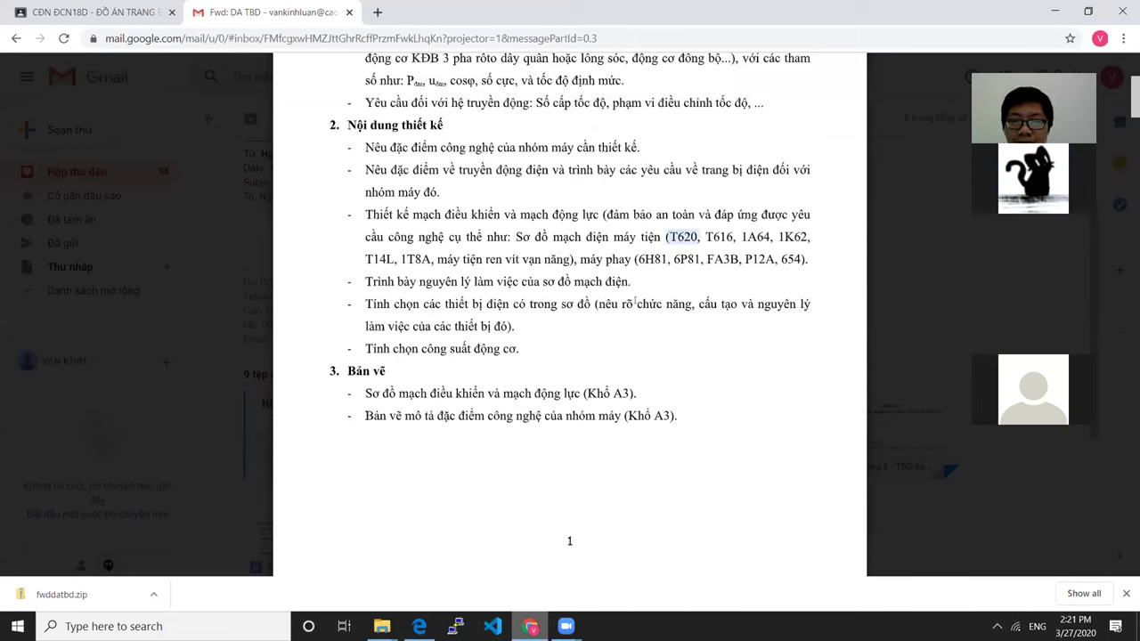
{"action": "double_click", "coordinate": [718, 236]}
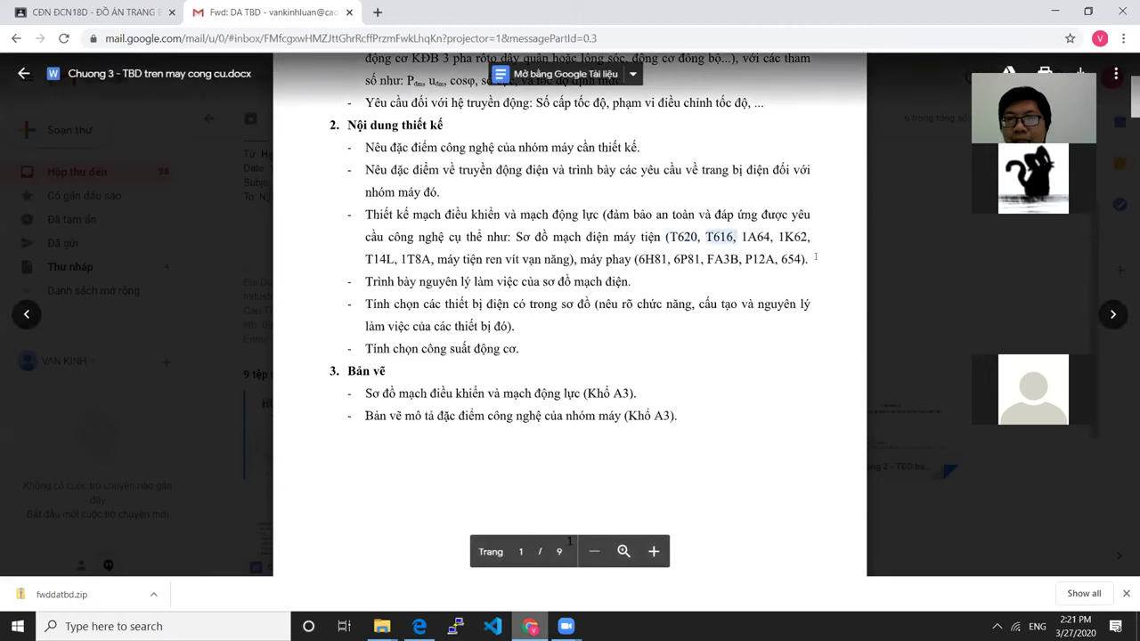
{"action": "left_click", "coordinate": [626, 269]}
Highlight the list of milling machine models in the same paragraph, ending with 6H81 alone selected.
{"action": "left_click_drag", "start_coordinate": [642, 257], "coordinate": [816, 259]}
{"action": "left_click", "coordinate": [816, 259]}
{"action": "left_click_drag", "start_coordinate": [635, 258], "coordinate": [737, 258]}
{"action": "left_click", "coordinate": [765, 252]}
{"action": "left_click_drag", "start_coordinate": [635, 258], "coordinate": [807, 260]}
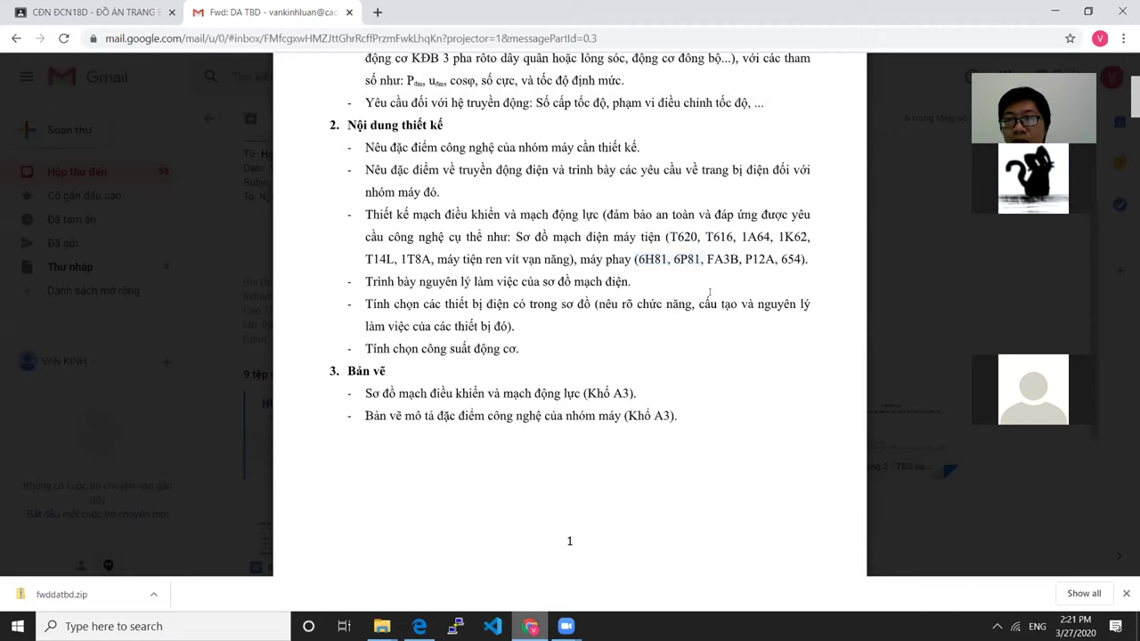
{"action": "double_click", "coordinate": [645, 259]}
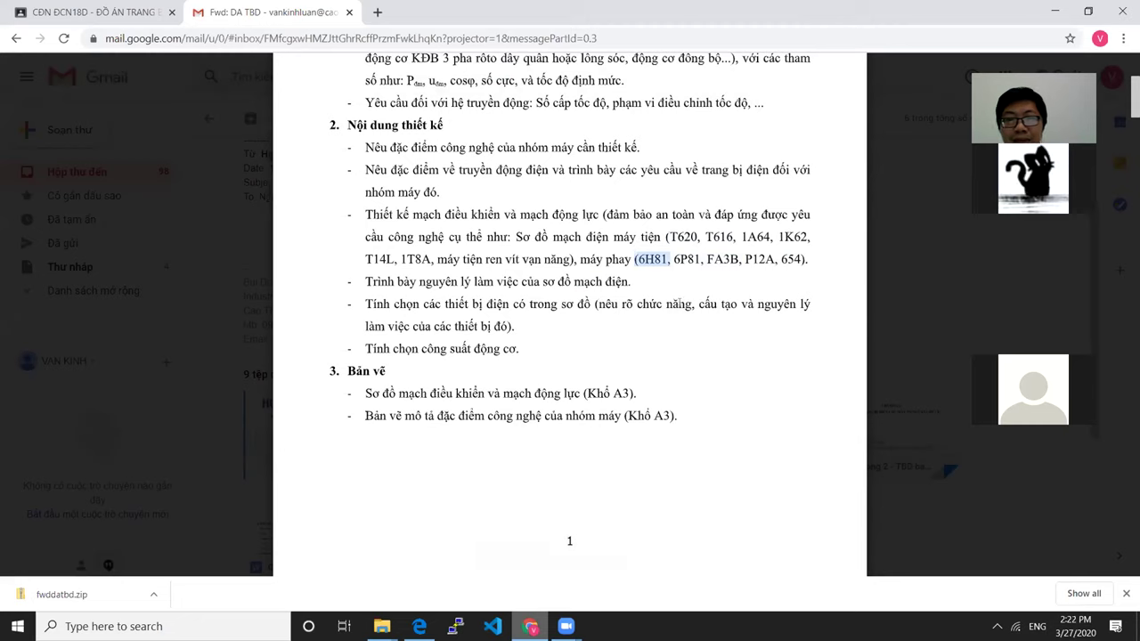
Highlight the milling machine model 6P81 in the design content section and view the T620 lathe circuit diagram on page 2.
{"action": "left_click", "coordinate": [638, 257]}
{"action": "left_click_drag", "start_coordinate": [638, 257], "coordinate": [659, 260]}
{"action": "left_click", "coordinate": [692, 260]}
{"action": "double_click", "coordinate": [692, 259]}
{"action": "left_click_drag", "start_coordinate": [636, 259], "coordinate": [697, 259]}
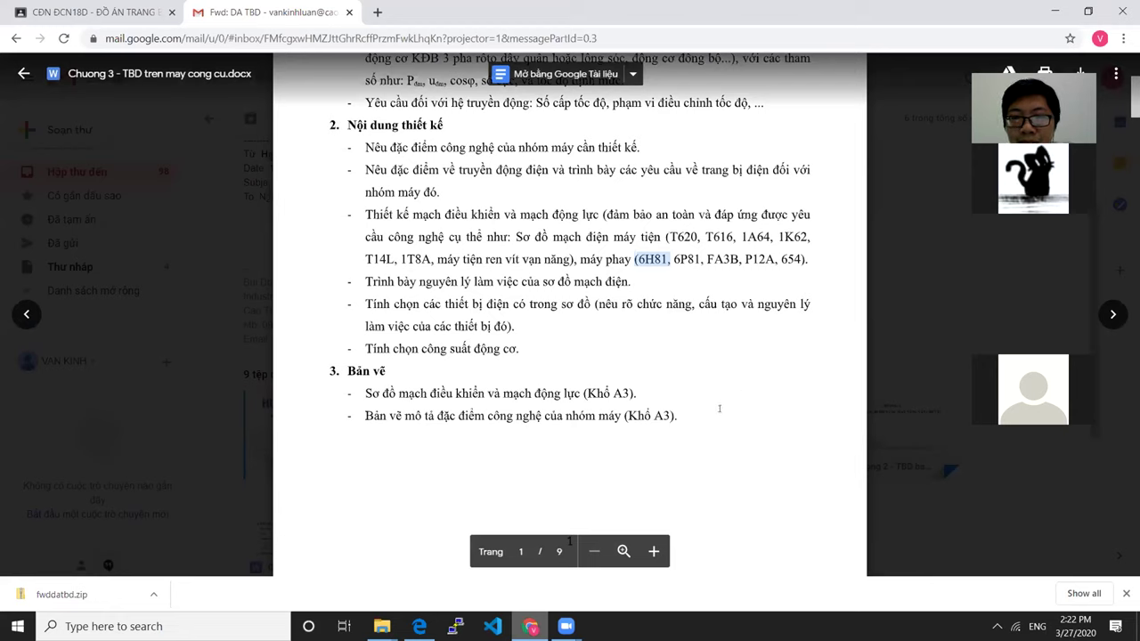
{"action": "double_click", "coordinate": [694, 260]}
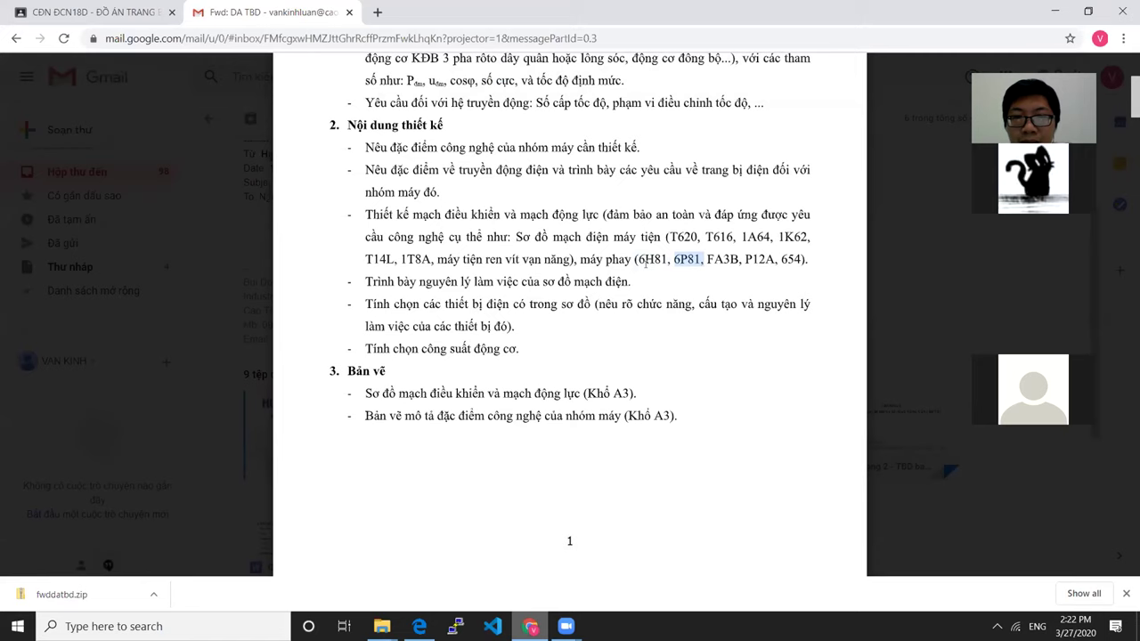
{"action": "scroll", "coordinate": [653, 333], "scroll_direction": "down", "scroll_amount": 10}
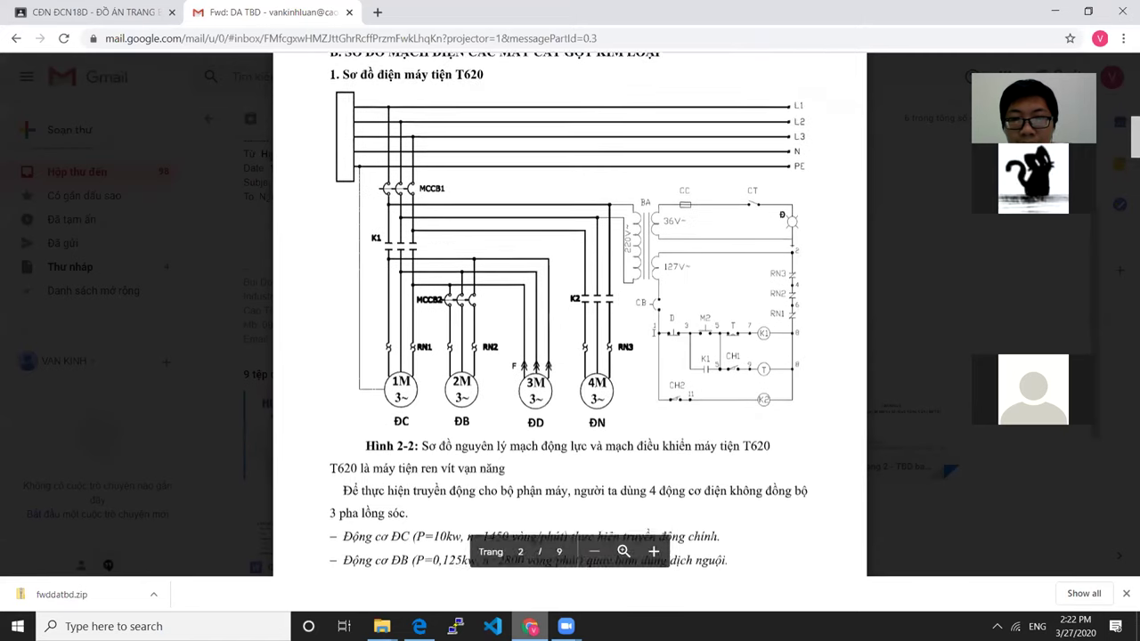
{"action": "scroll", "coordinate": [656, 332], "scroll_direction": "up", "scroll_amount": 4}
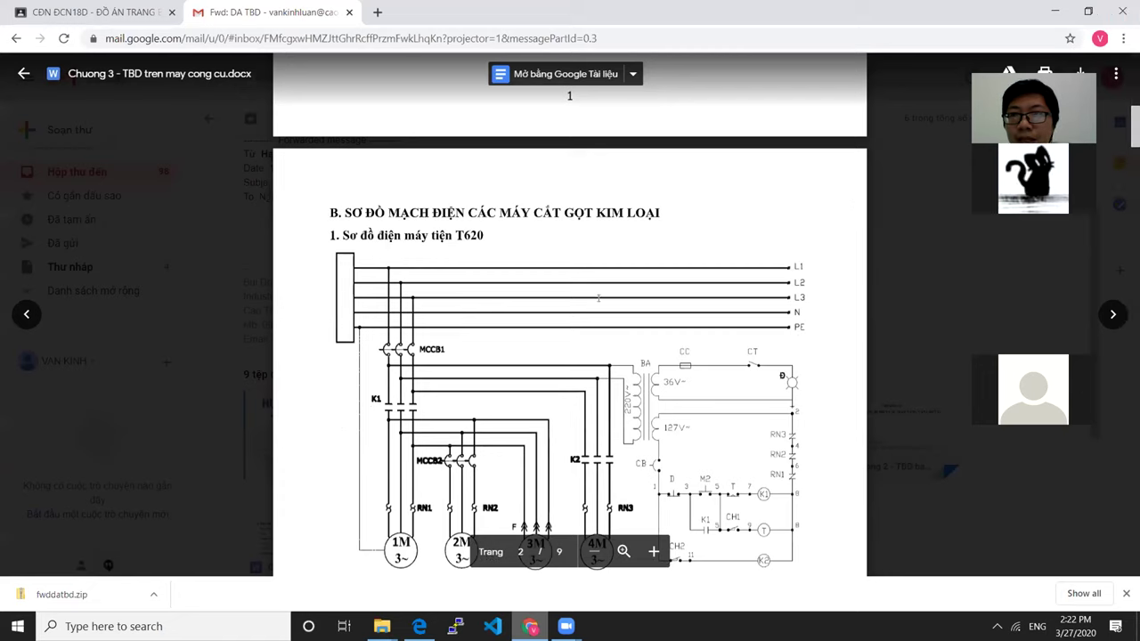
Switch to File Explorer and open the "giao trinh" folder inside "Đồ án Trang bị điện".
{"action": "key", "text": "alt+Tab"}
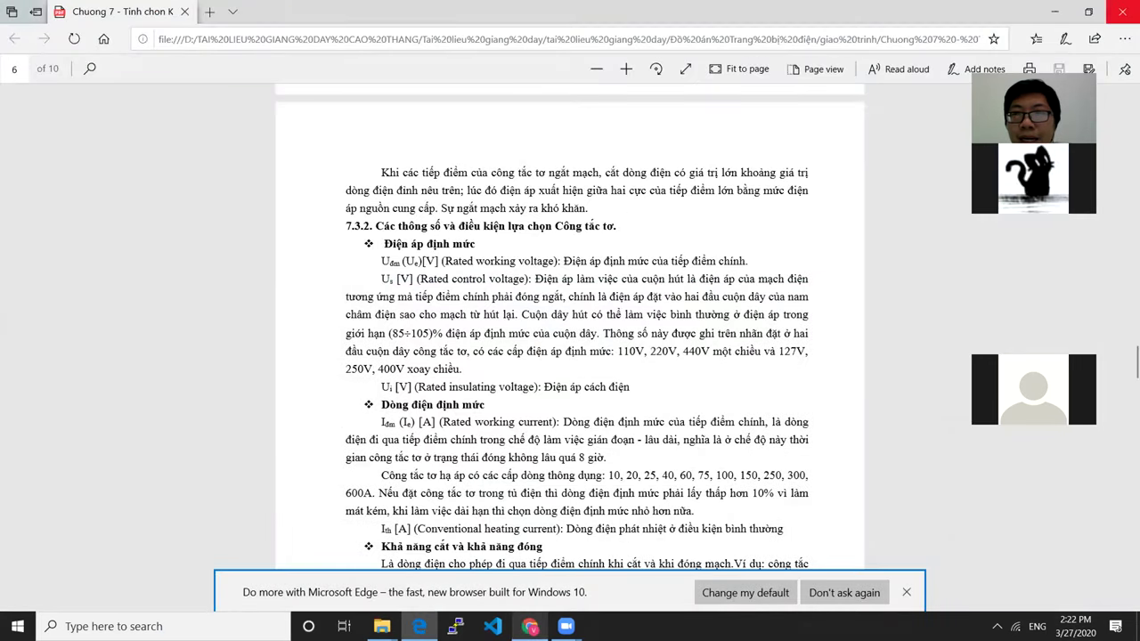
{"action": "key", "text": "alt+Tab"}
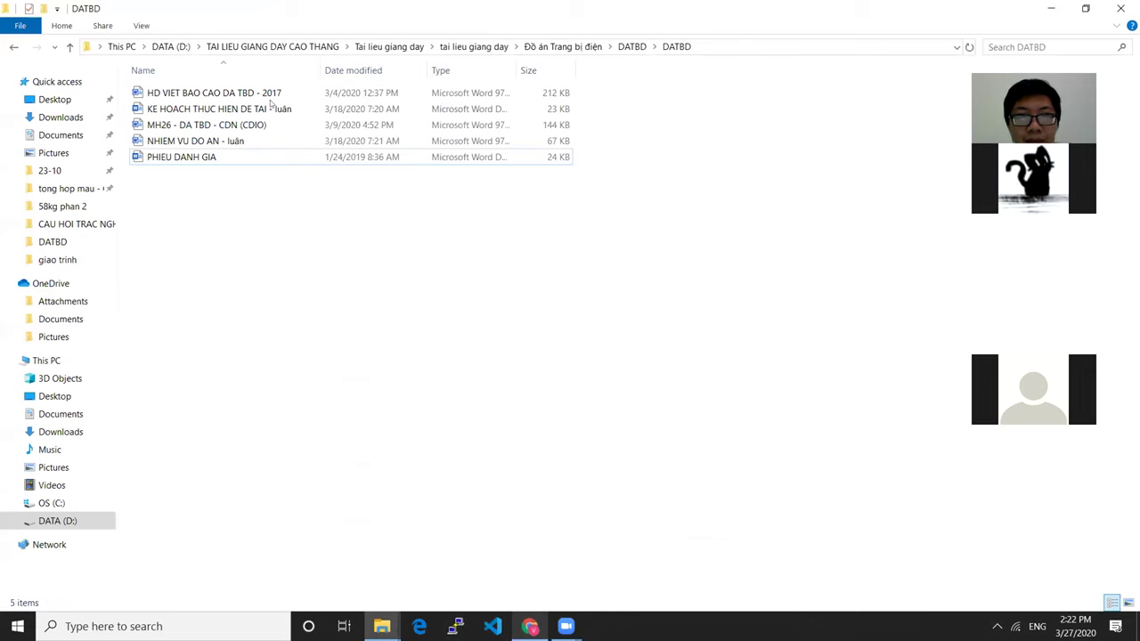
{"action": "left_click", "coordinate": [631, 47]}
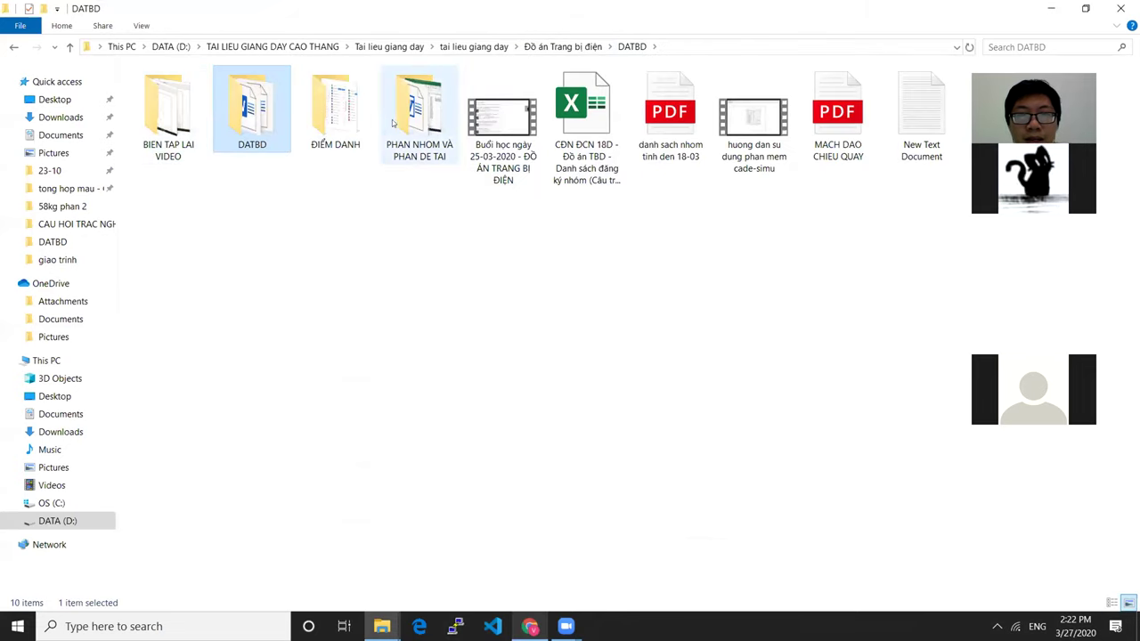
{"action": "left_click", "coordinate": [566, 47]}
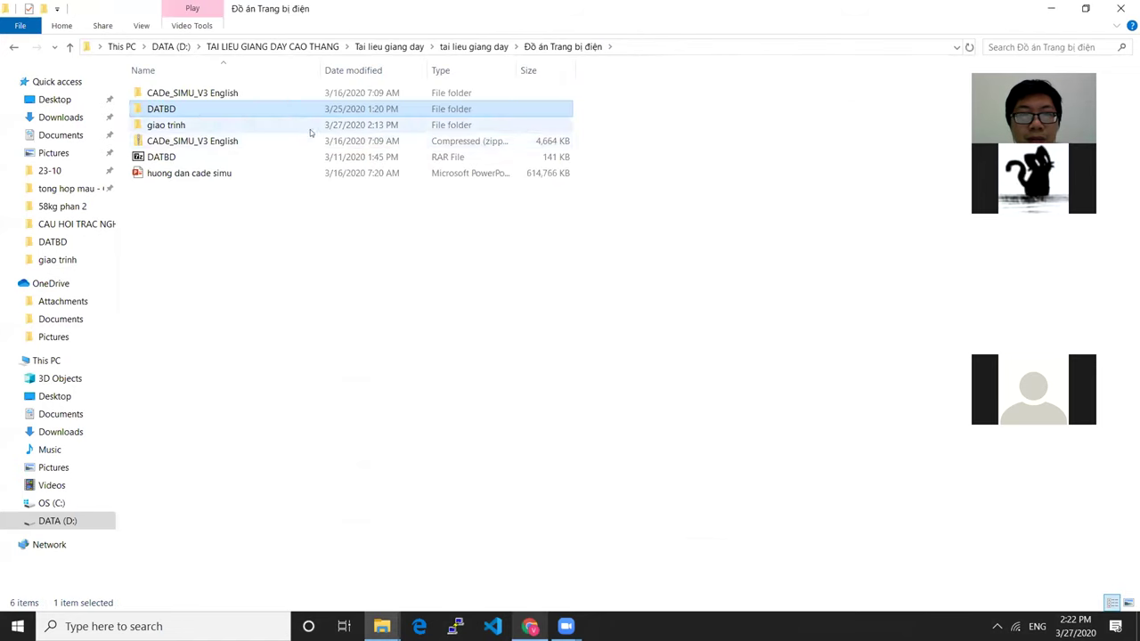
{"action": "double_click", "coordinate": [174, 123]}
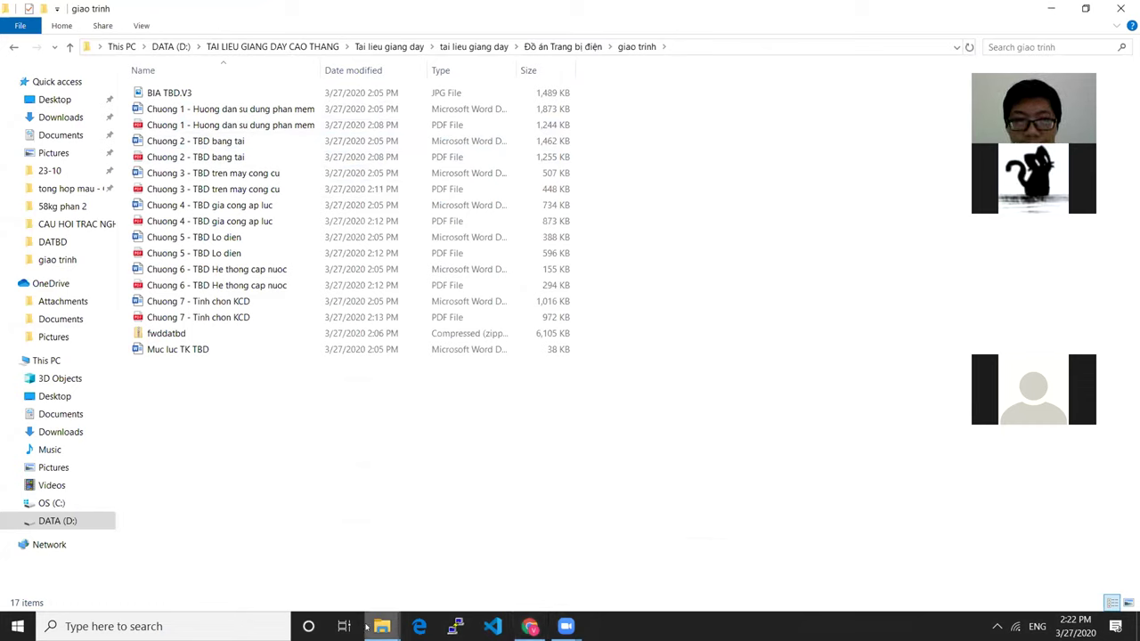
Browse up to the parent folder "tai lieu giang day" and return to the "giao trinh" folder.
{"action": "left_click", "coordinate": [575, 50]}
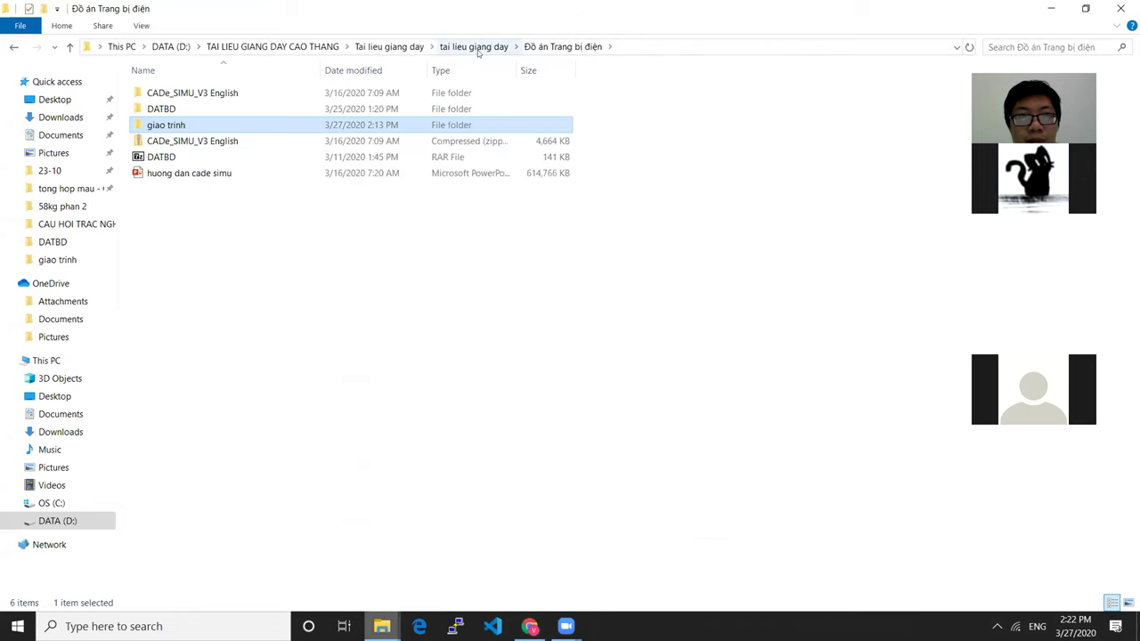
{"action": "left_click", "coordinate": [478, 49]}
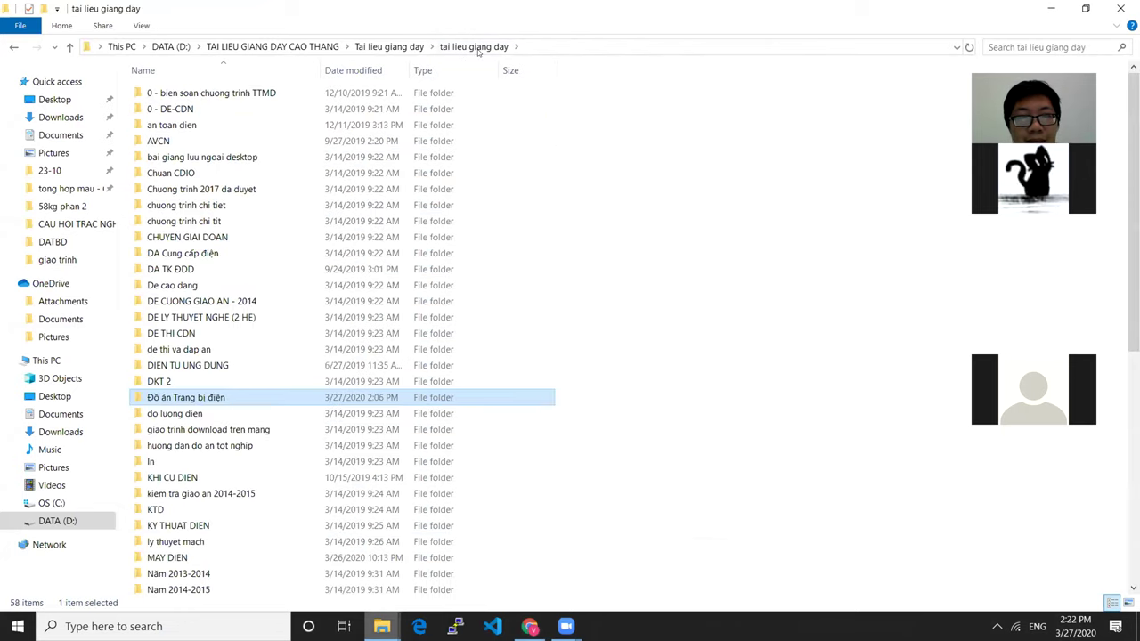
{"action": "double_click", "coordinate": [242, 399]}
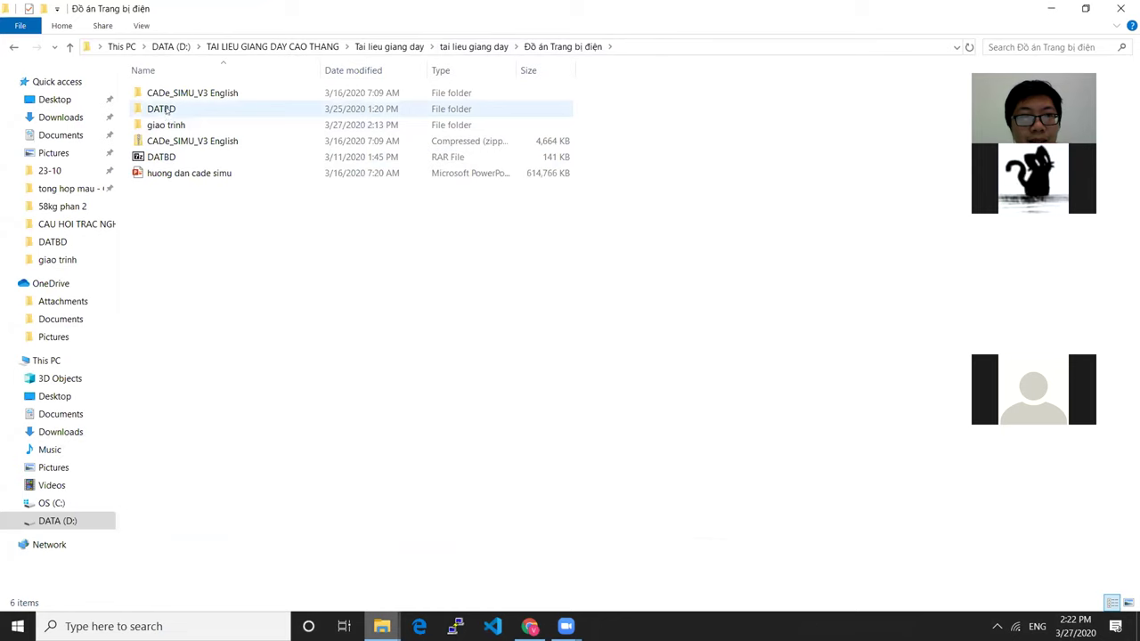
{"action": "left_click", "coordinate": [175, 124]}
{"action": "double_click", "coordinate": [176, 124]}
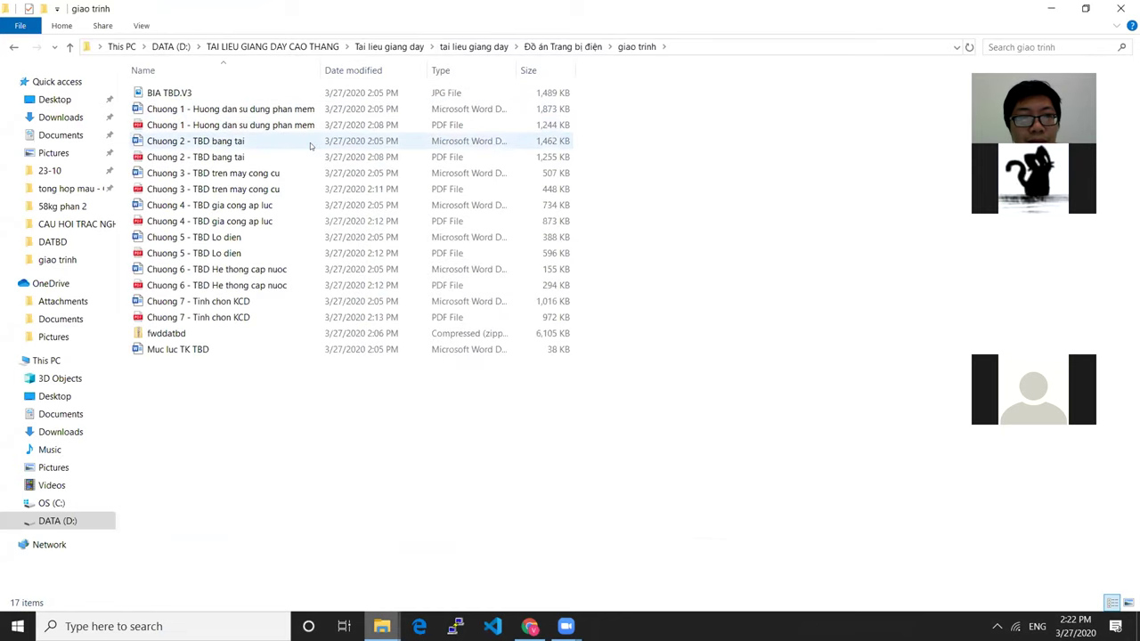
In the "DATBD" folder, view the Excel workbook "CĐN ĐCN 18D - Đồ án TBD - Danh sách đăng ký nhóm (Câu trả lời) - Copy" and close it.
{"action": "left_click", "coordinate": [570, 47]}
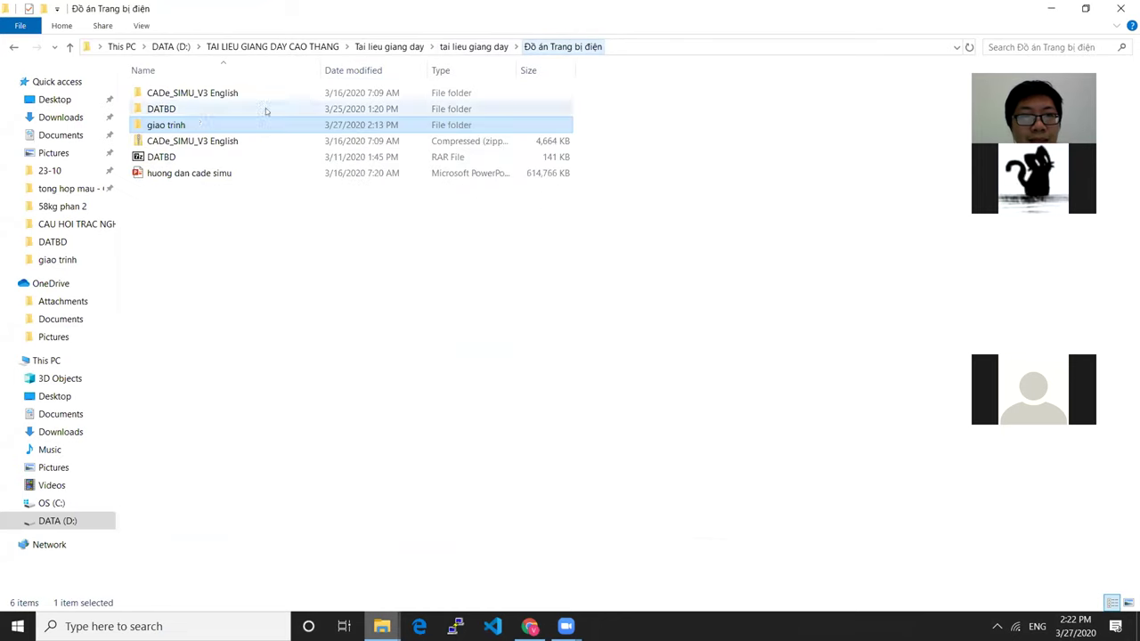
{"action": "double_click", "coordinate": [182, 109]}
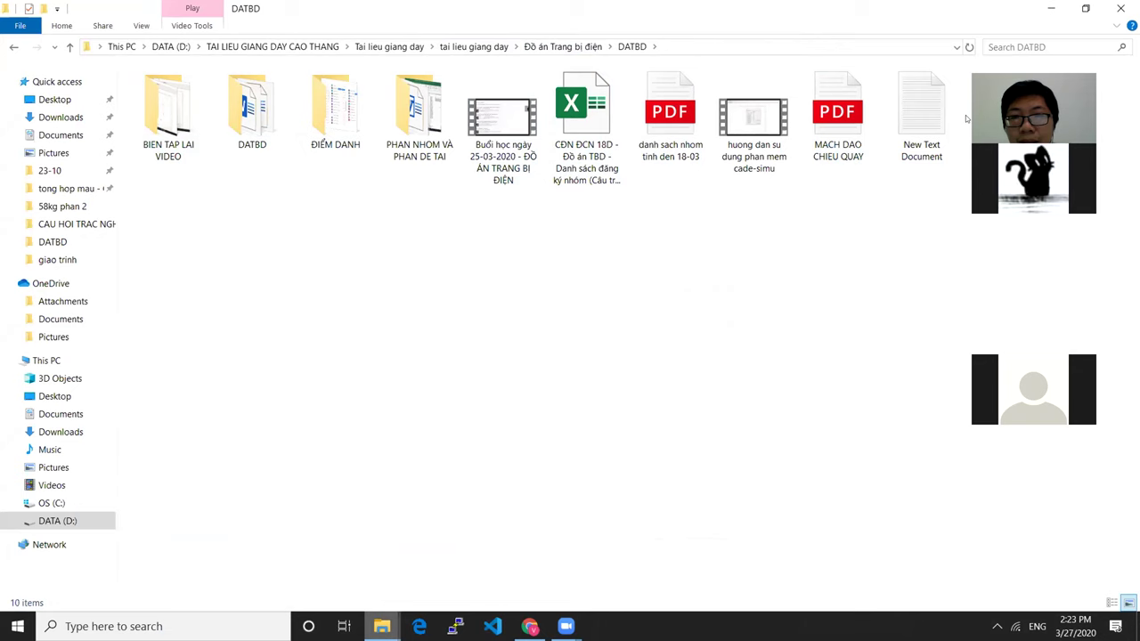
{"action": "left_click", "coordinate": [596, 160]}
{"action": "double_click", "coordinate": [596, 159]}
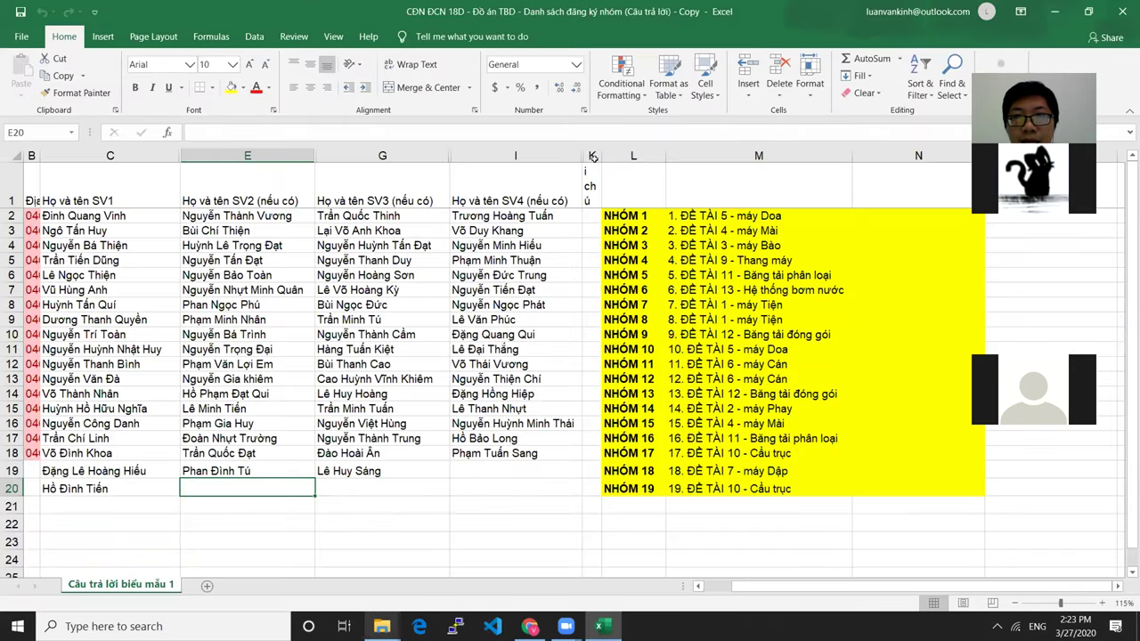
{"action": "left_click", "coordinate": [1120, 11]}
Open the group registration workbook in the folder "PHAN NHOM VÀ PHAN DE TAI" and select group 2's topic cell.
{"action": "double_click", "coordinate": [405, 138]}
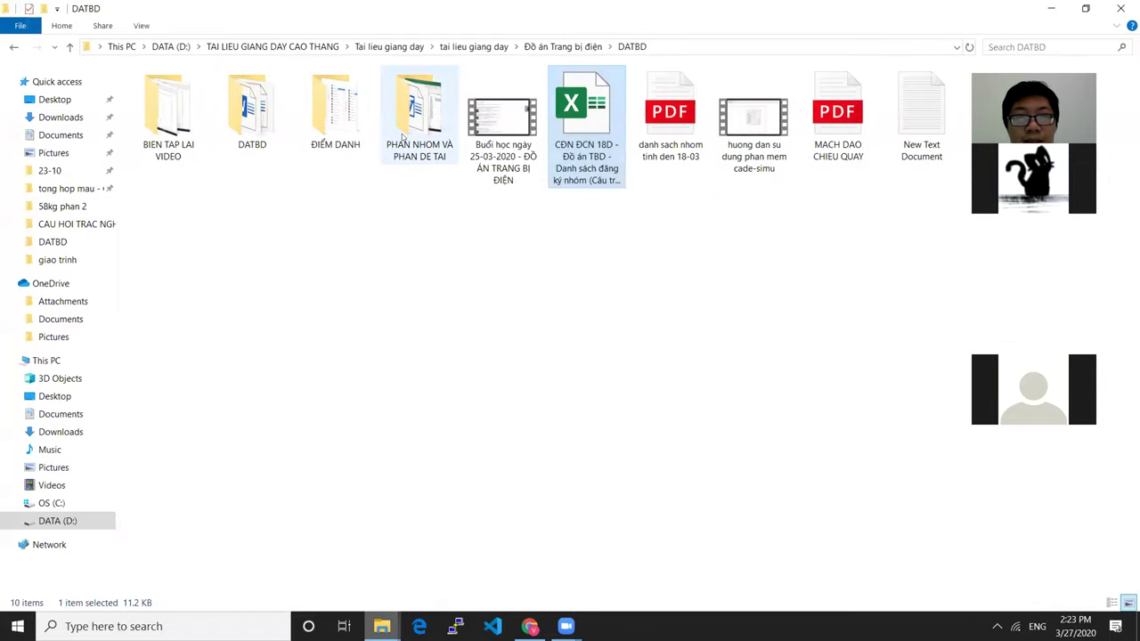
{"action": "double_click", "coordinate": [223, 125]}
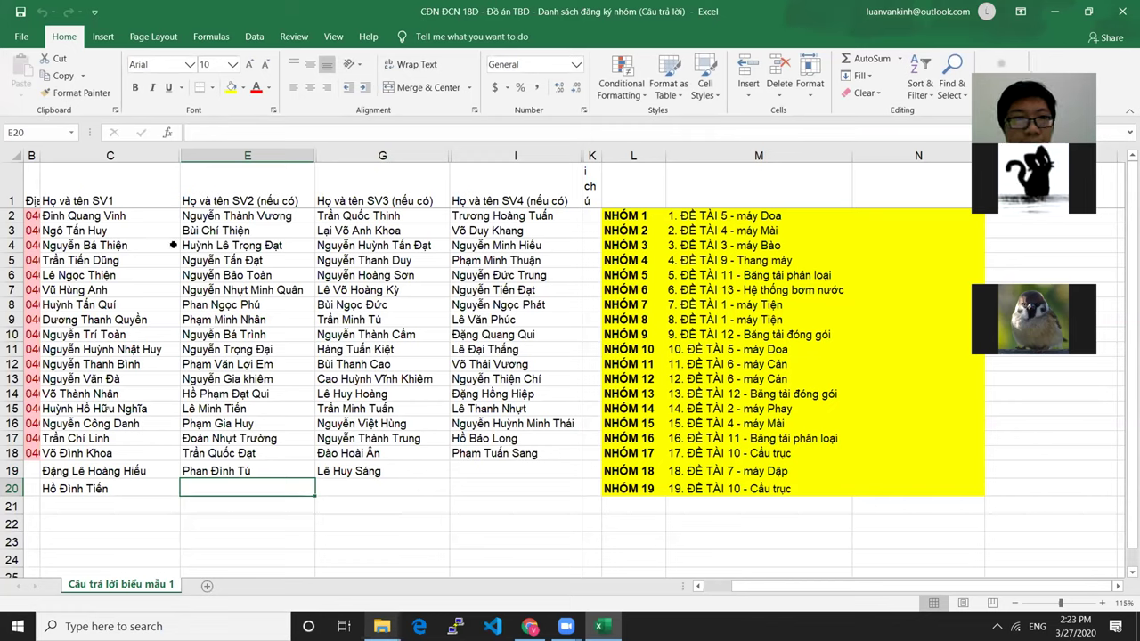
{"action": "left_click", "coordinate": [149, 229]}
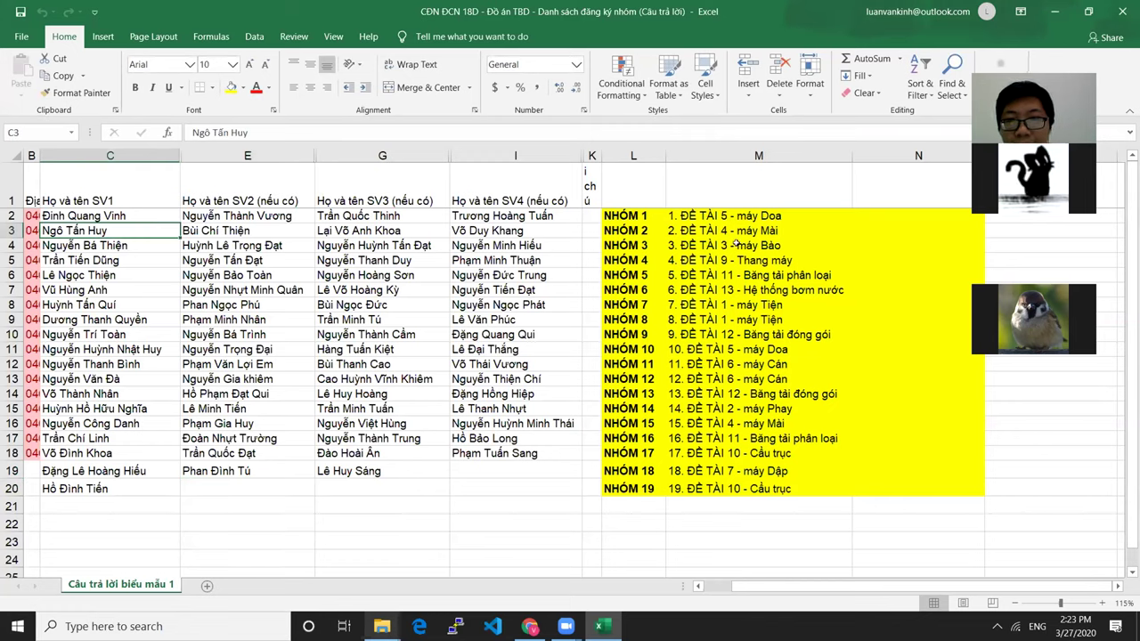
{"action": "left_click", "coordinate": [781, 229]}
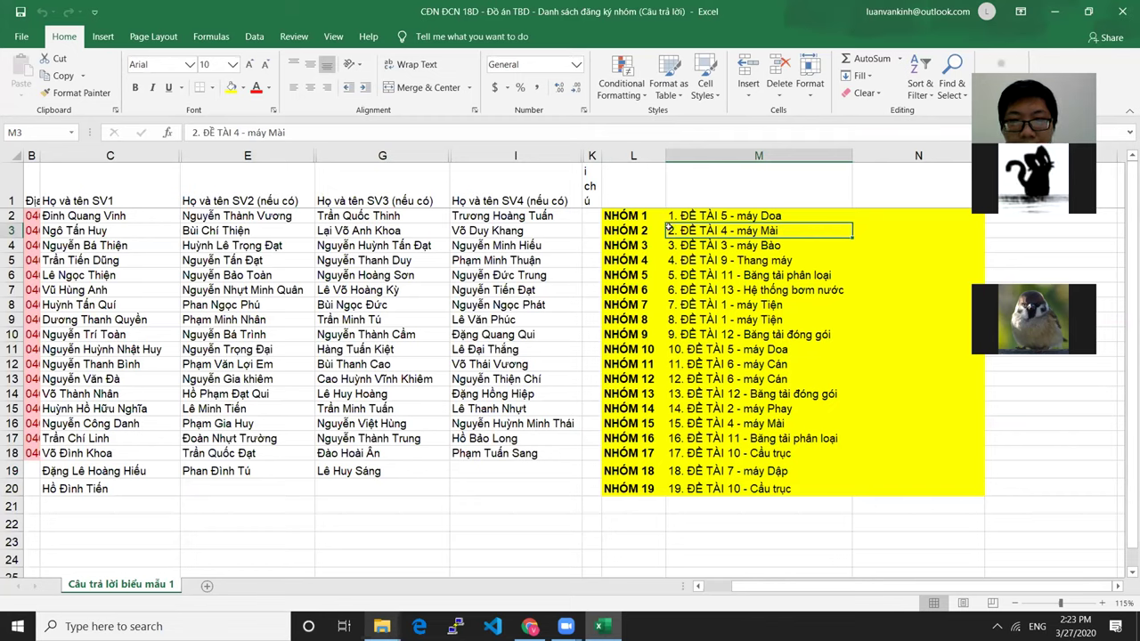
Lower the computer's speaker volume.
{"action": "left_click", "coordinate": [997, 626]}
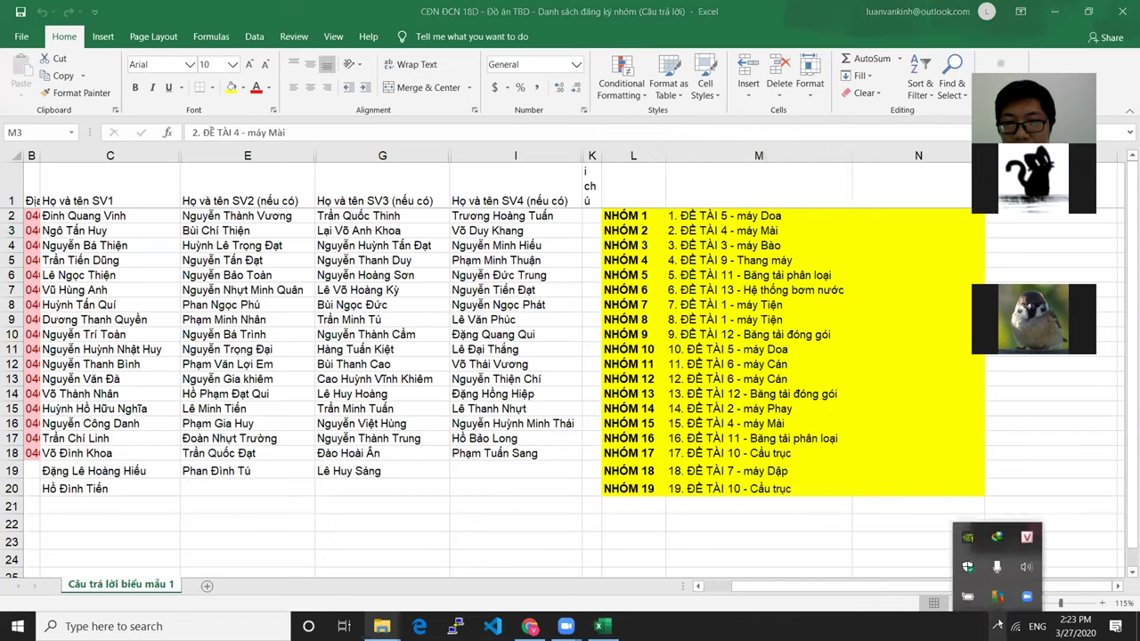
{"action": "left_click", "coordinate": [1022, 570]}
{"action": "scroll", "coordinate": [1022, 570], "scroll_direction": "down", "scroll_amount": 2}
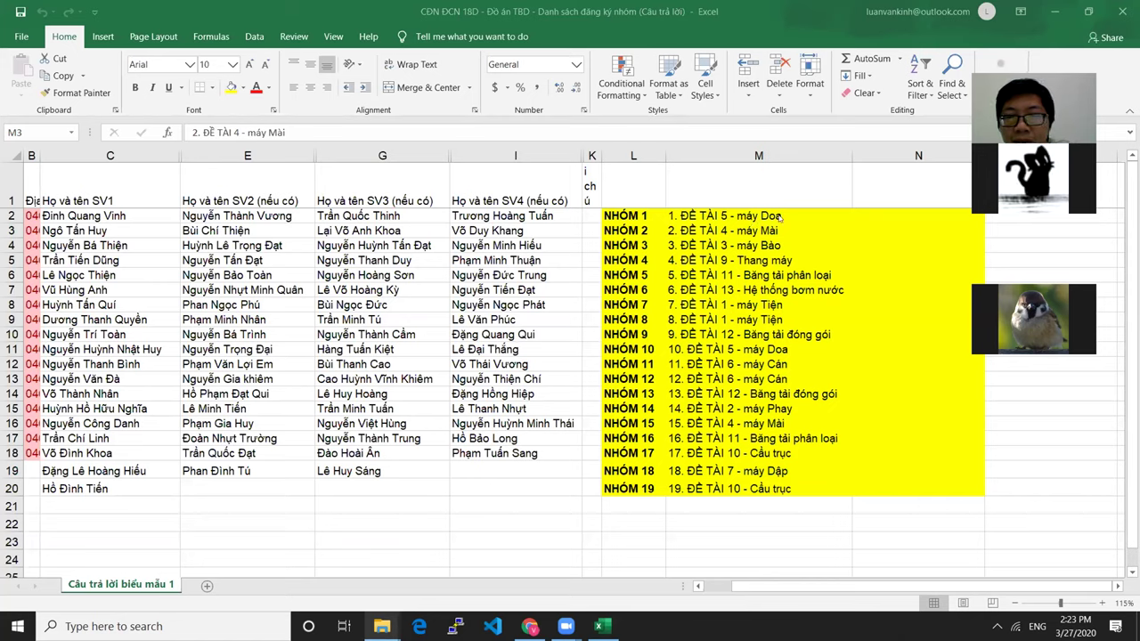
Select group 1's topic cell "ĐỀ TÀI 5 - máy Doa", and highlight the empty cells C21 to L21 below the list.
{"action": "left_click", "coordinate": [802, 216]}
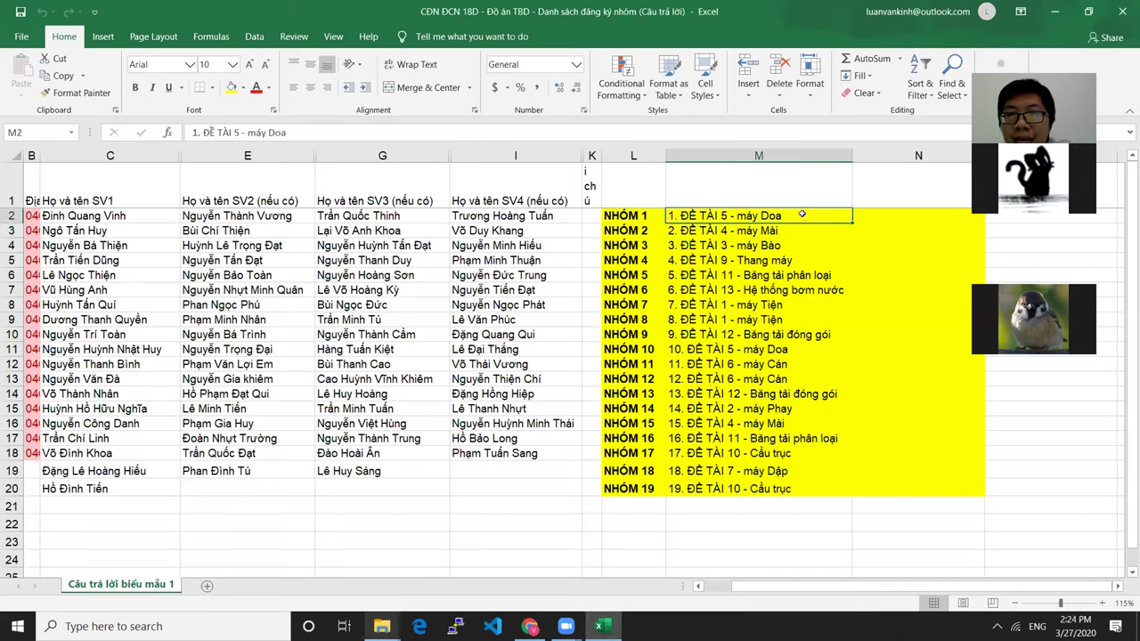
{"action": "double_click", "coordinate": [803, 215]}
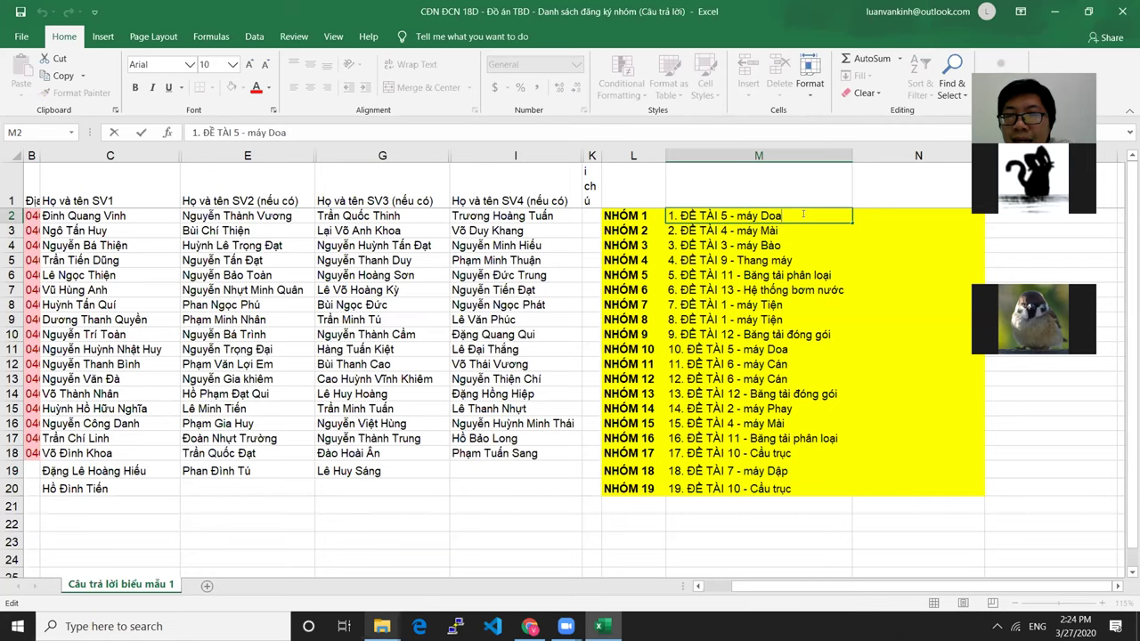
{"action": "left_click", "coordinate": [426, 498]}
{"action": "left_click", "coordinate": [258, 500]}
{"action": "left_click_drag", "start_coordinate": [103, 503], "coordinate": [660, 503]}
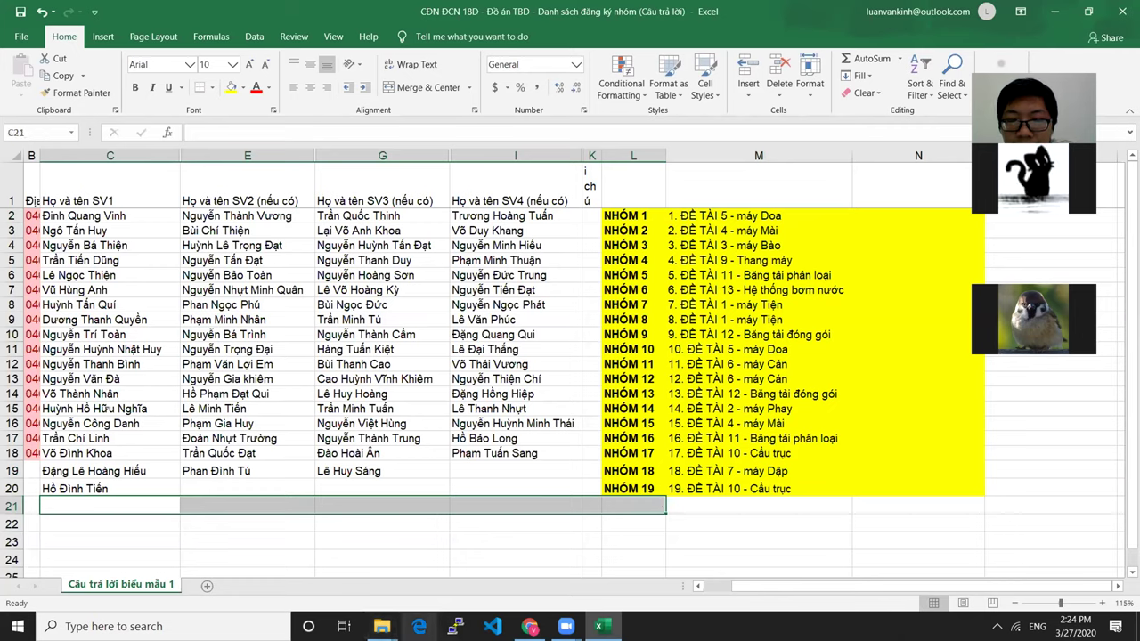
{"action": "left_click", "coordinate": [381, 626]}
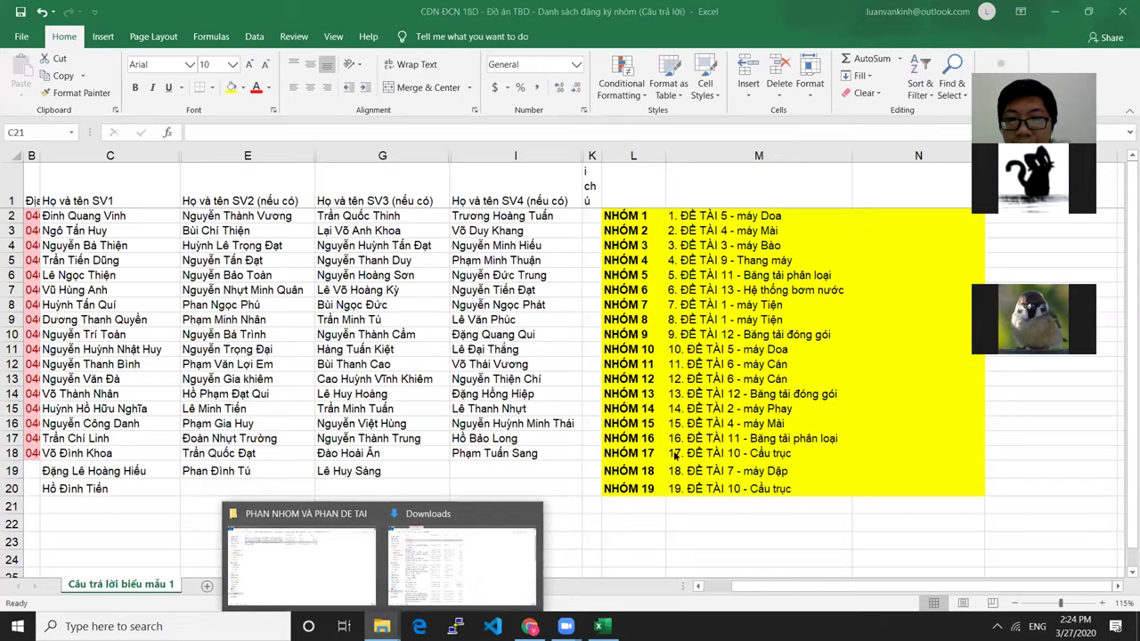
{"action": "left_click", "coordinate": [448, 484]}
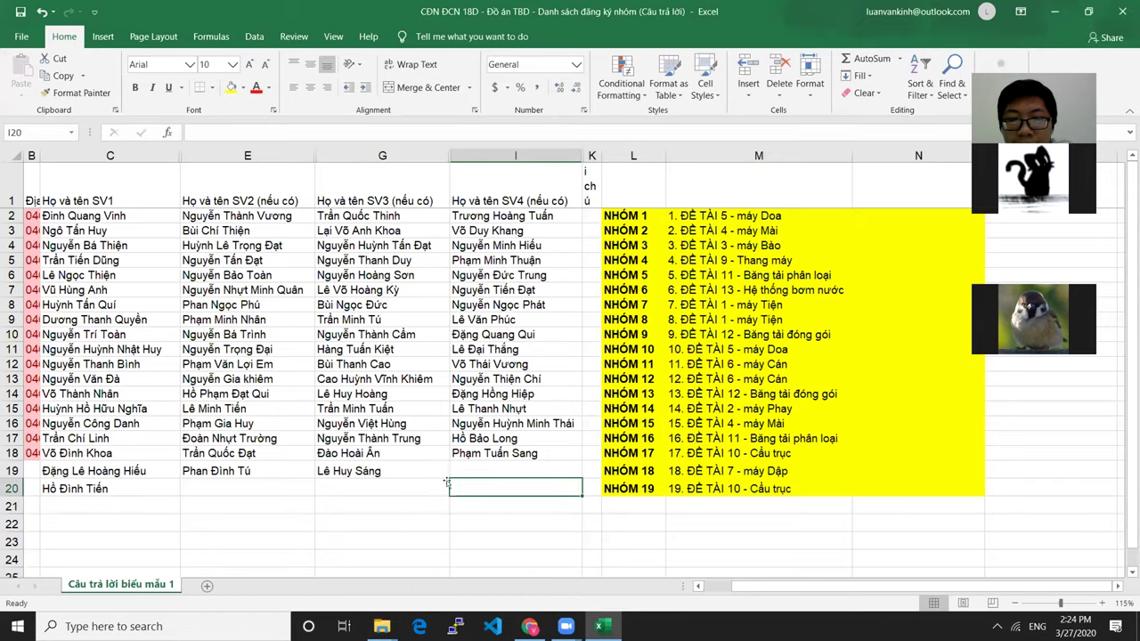
{"action": "left_click", "coordinate": [122, 502]}
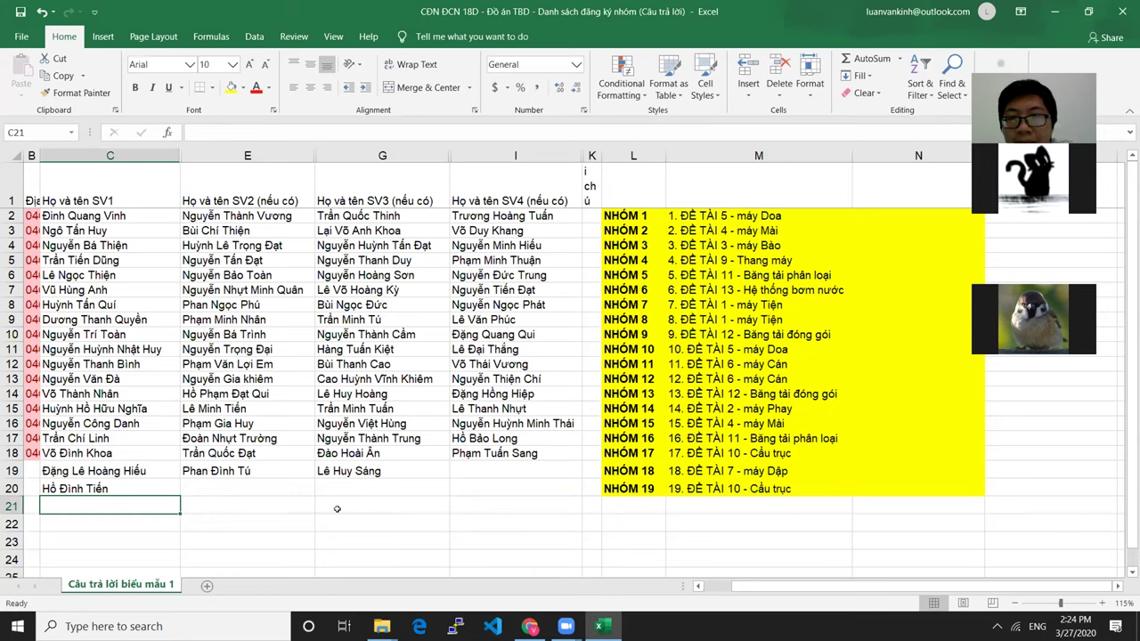
{"action": "left_click", "coordinate": [423, 528]}
Switch to Chrome and search Google for "cách trích dẫn tài liệu tham khảo" in a new tab.
{"action": "mouse_move", "coordinate": [531, 626]}
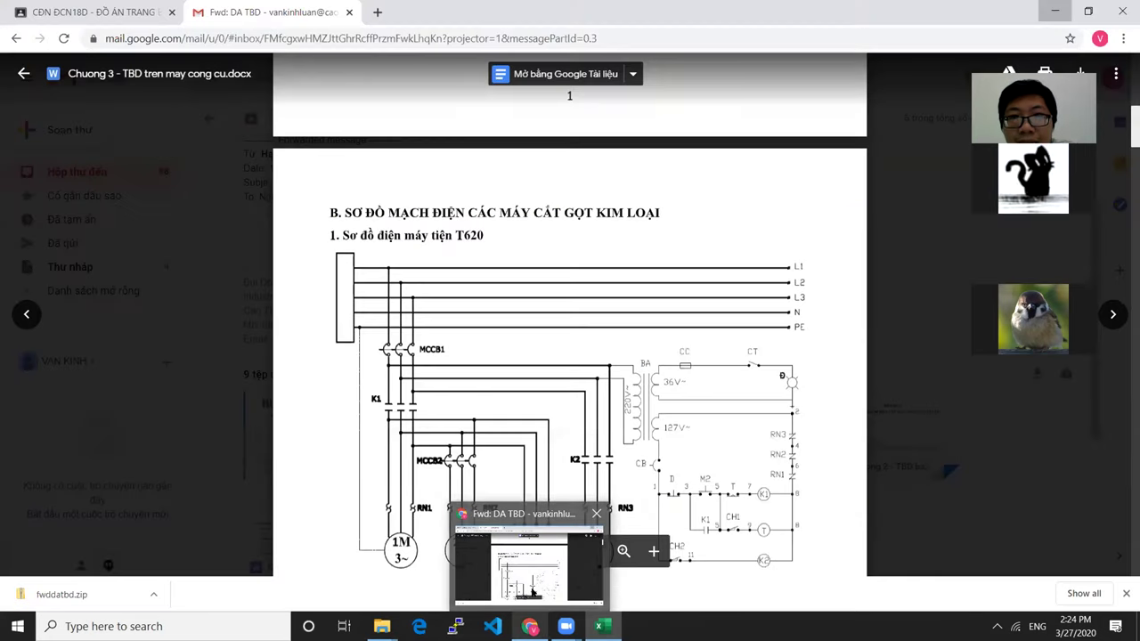
{"action": "left_click", "coordinate": [529, 563]}
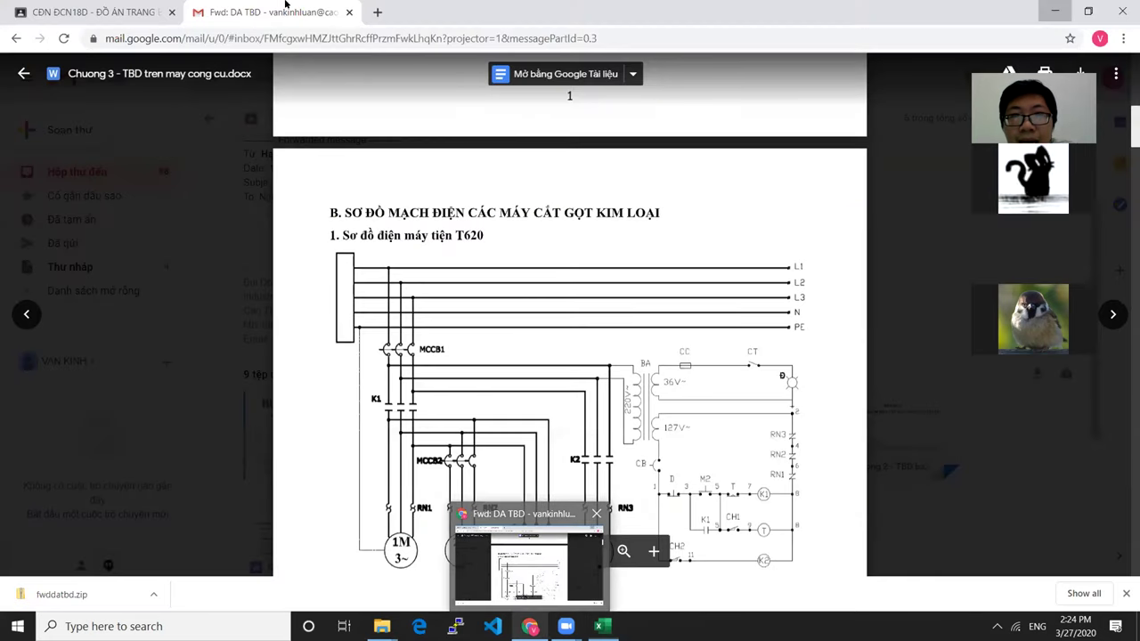
{"action": "left_click", "coordinate": [378, 13]}
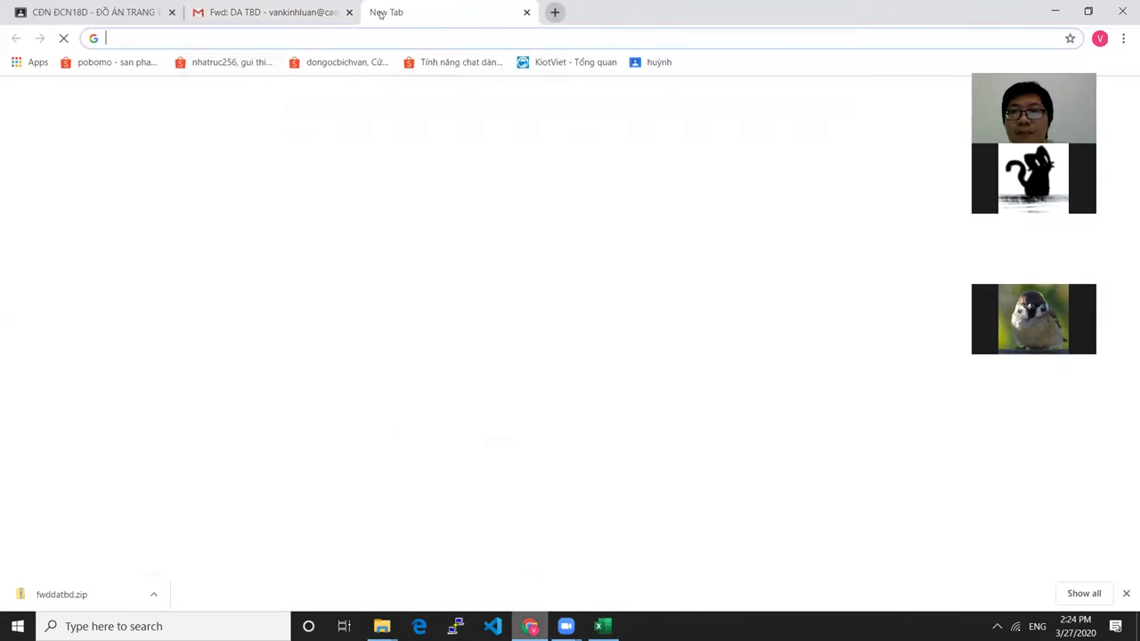
{"action": "type", "text": "cách trích dẫn"}
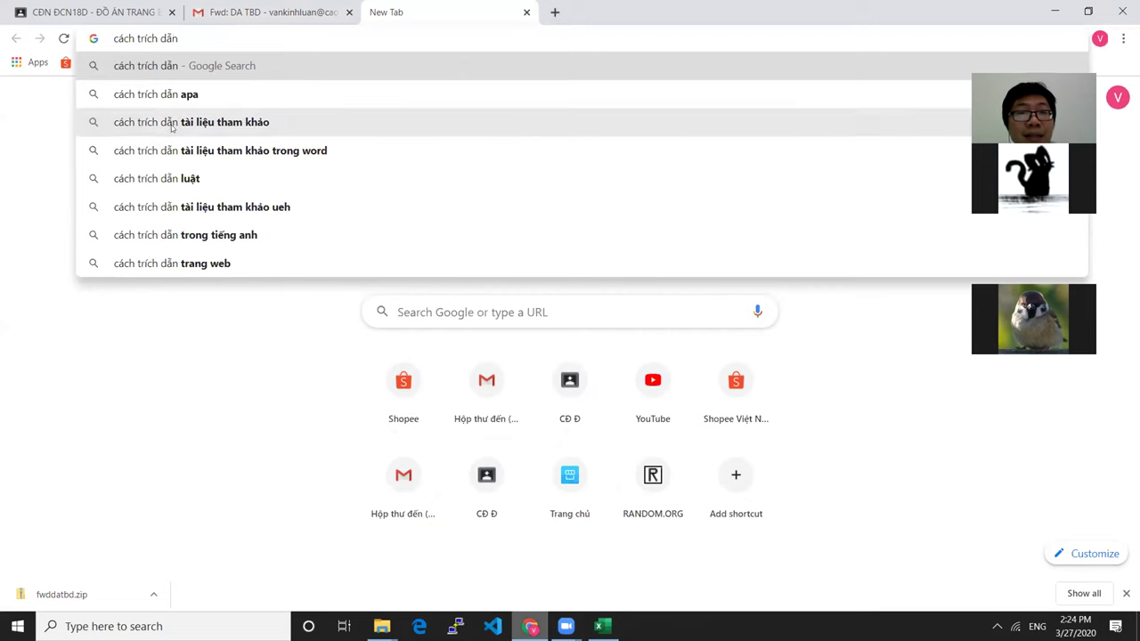
{"action": "left_click", "coordinate": [172, 124]}
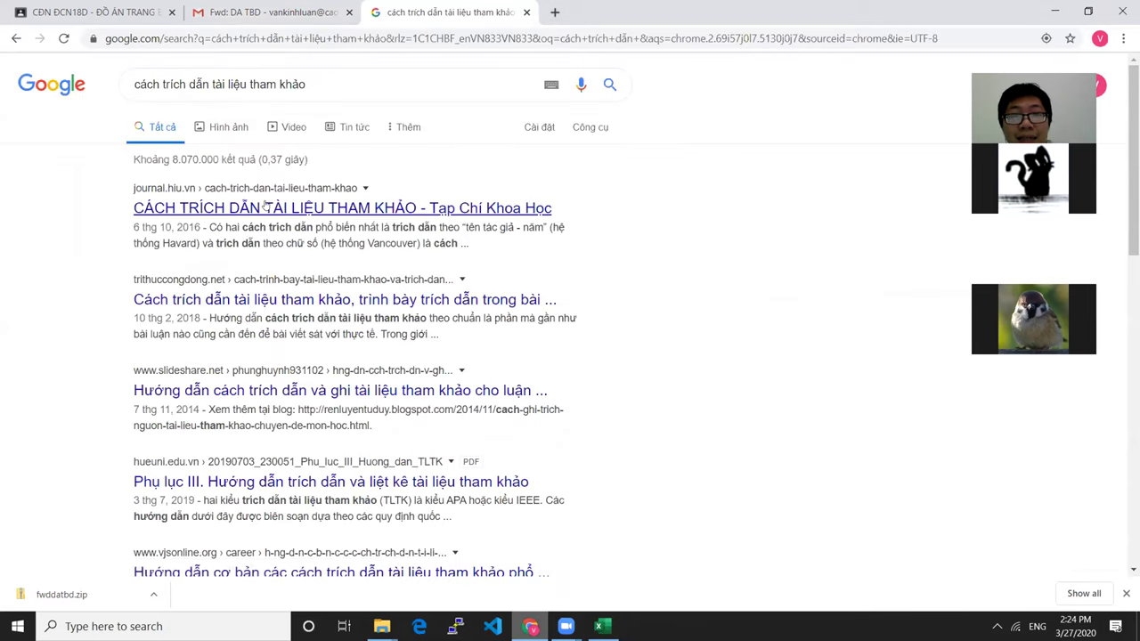
Open the journal.hiu.vn article on citing references and view its section "1. Tài liệu tham khảo".
{"action": "left_click", "coordinate": [267, 204]}
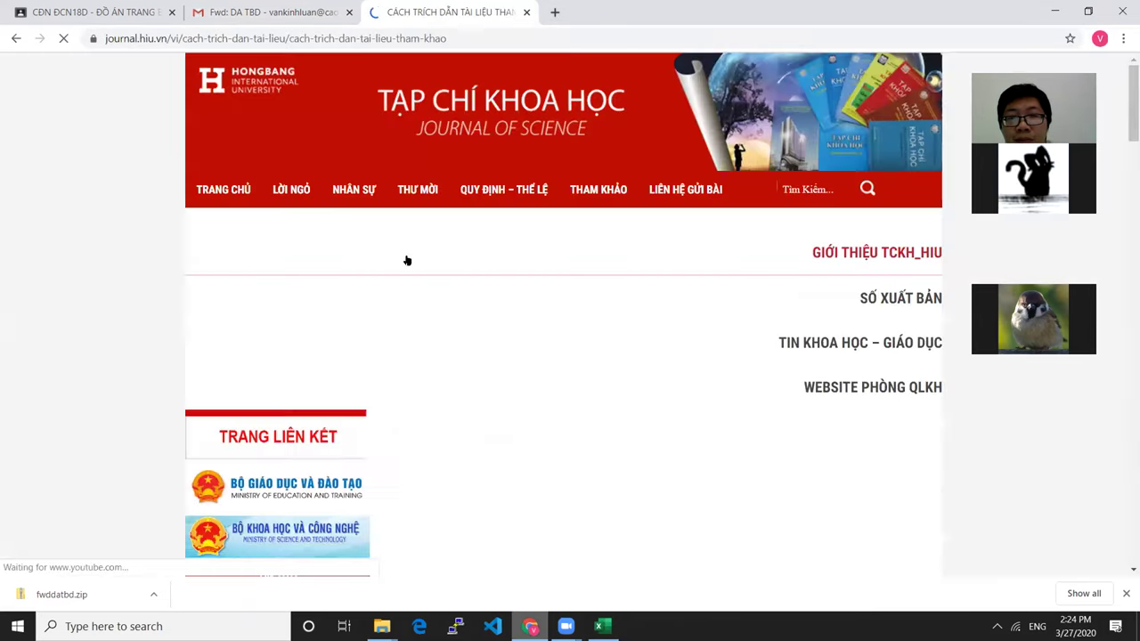
{"action": "scroll", "coordinate": [510, 339], "scroll_direction": "down", "scroll_amount": 8}
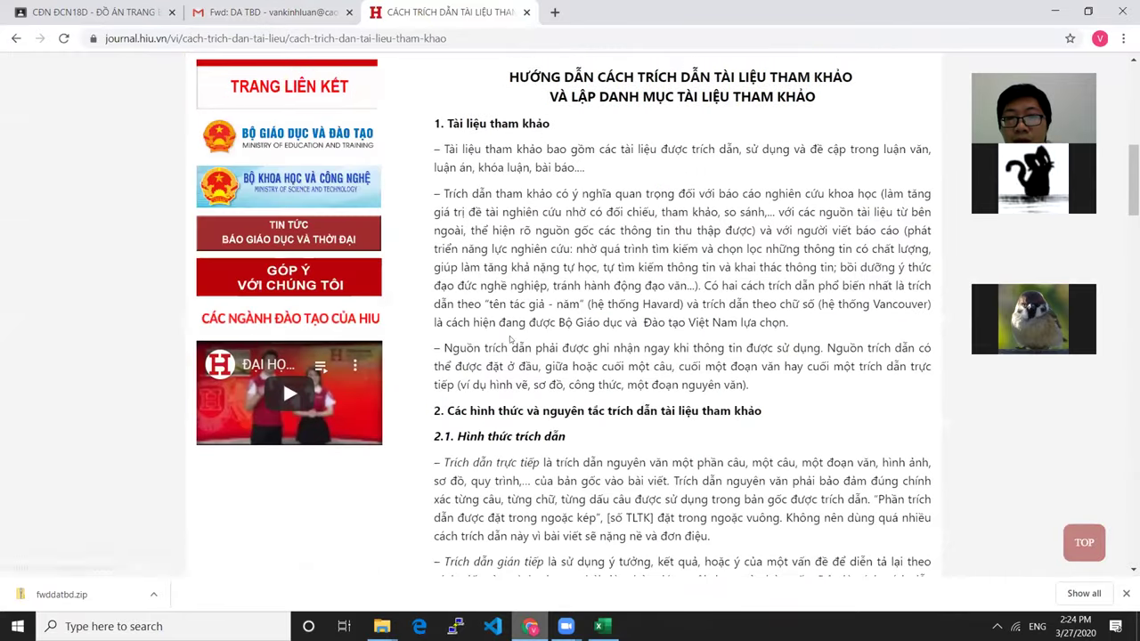
Review the article's section 3 on building the reference list, including the rules and examples in 3.4 to 3.7.
{"action": "scroll", "coordinate": [511, 339], "scroll_direction": "down", "scroll_amount": 20}
{"action": "scroll", "coordinate": [501, 330], "scroll_direction": "up", "scroll_amount": 10}
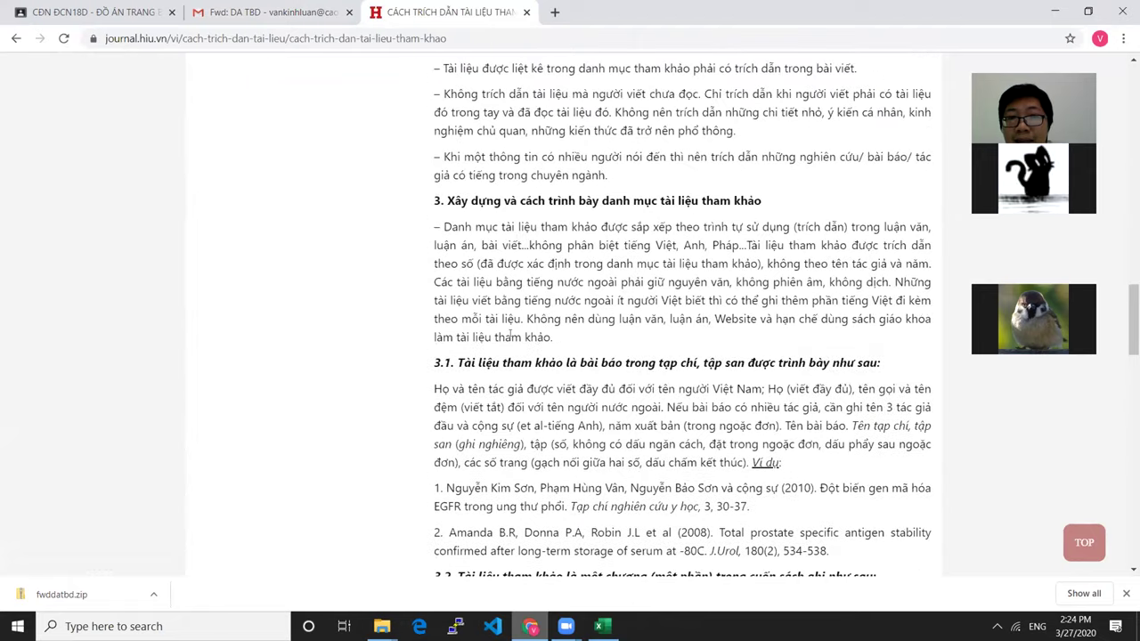
{"action": "scroll", "coordinate": [502, 337], "scroll_direction": "down", "scroll_amount": 9}
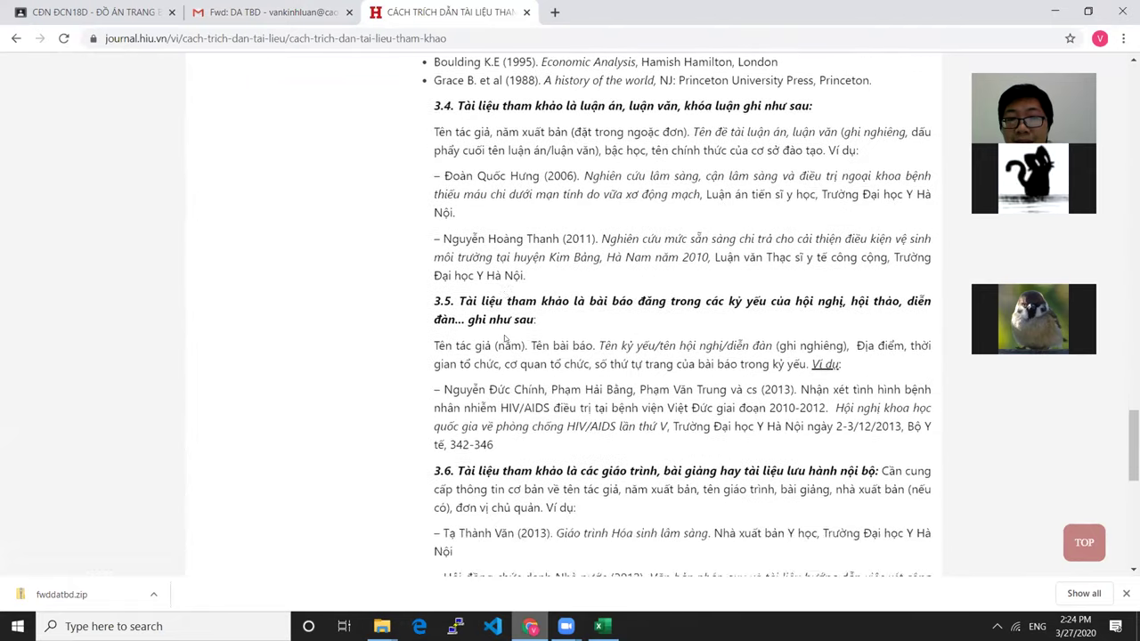
{"action": "scroll", "coordinate": [478, 212], "scroll_direction": "down", "scroll_amount": 9}
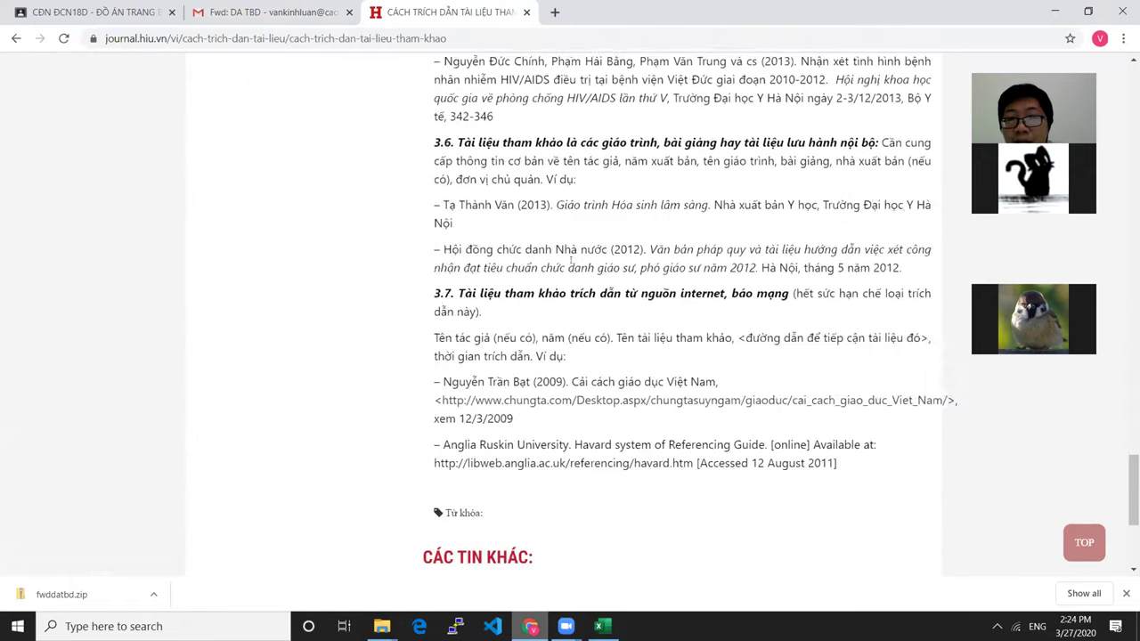
{"action": "scroll", "coordinate": [530, 212], "scroll_direction": "up", "scroll_amount": 5}
{"action": "scroll", "coordinate": [530, 212], "scroll_direction": "up", "scroll_amount": 4}
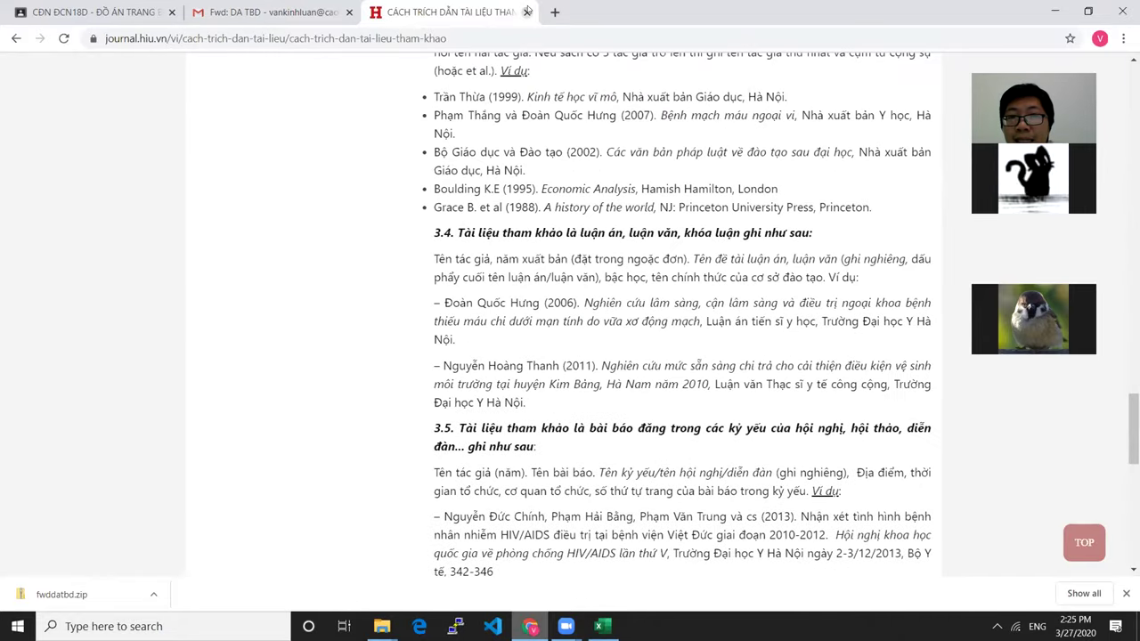
Close the citation article and the Chapter 3 document preview to return to the forwarded "DA TBD" e-mail.
{"action": "left_click", "coordinate": [527, 11]}
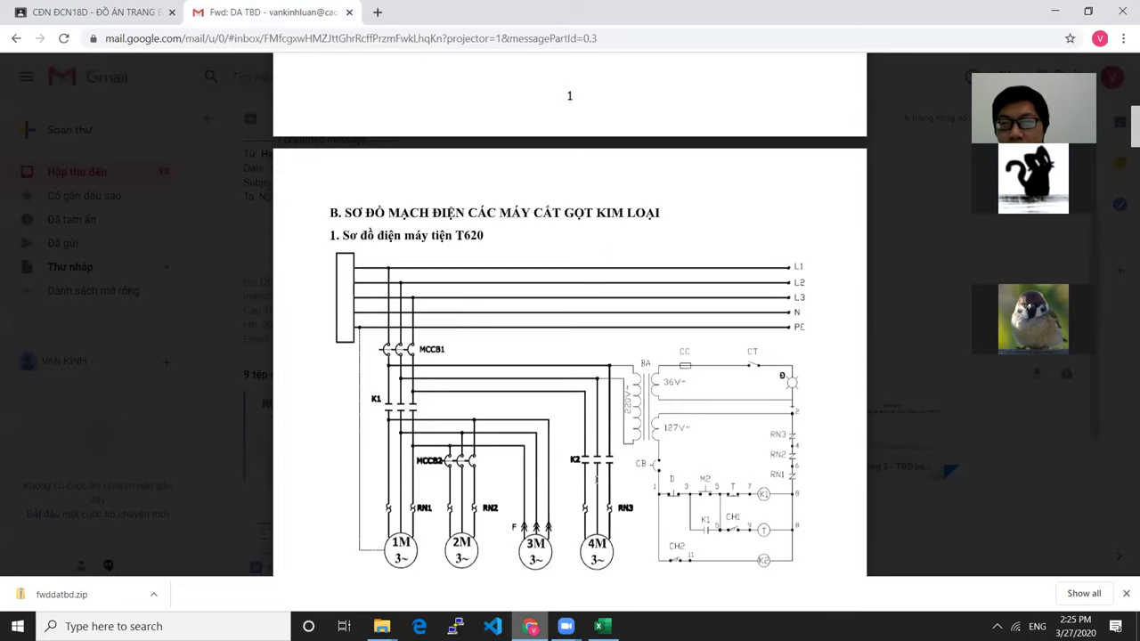
{"action": "scroll", "coordinate": [570, 356], "scroll_direction": "up", "scroll_amount": 9}
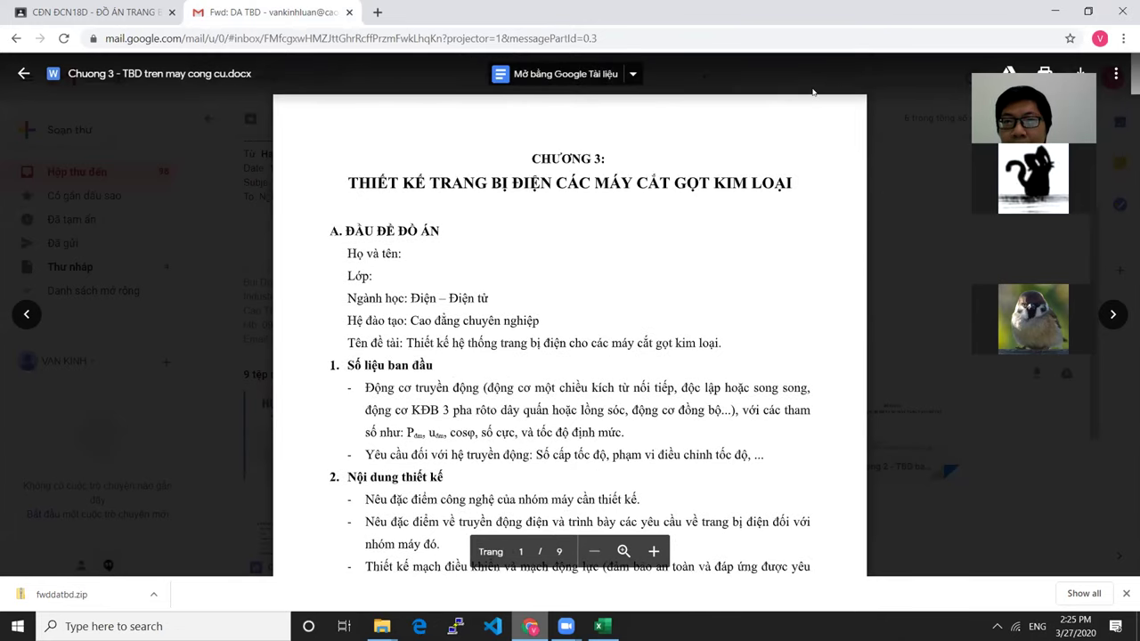
{"action": "key", "text": "Escape"}
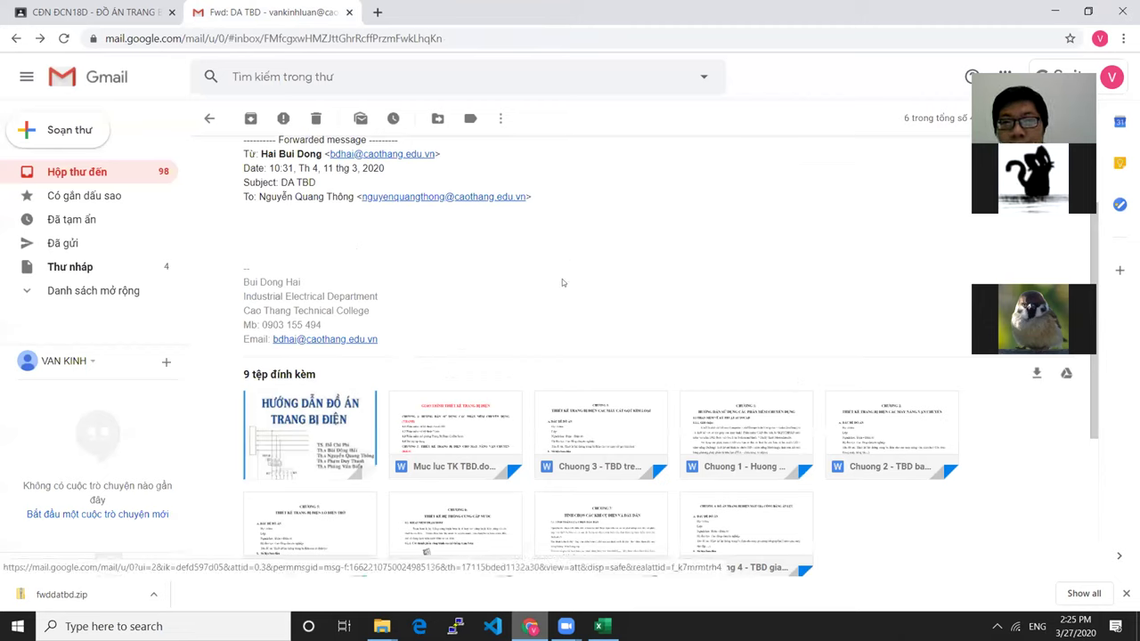
Highlight the sender's name, "Industrial Electrical Department" and "Cao Thang Technical College" lines of the e-mail signature in turn.
{"action": "triple_click", "coordinate": [310, 296]}
{"action": "triple_click", "coordinate": [301, 294]}
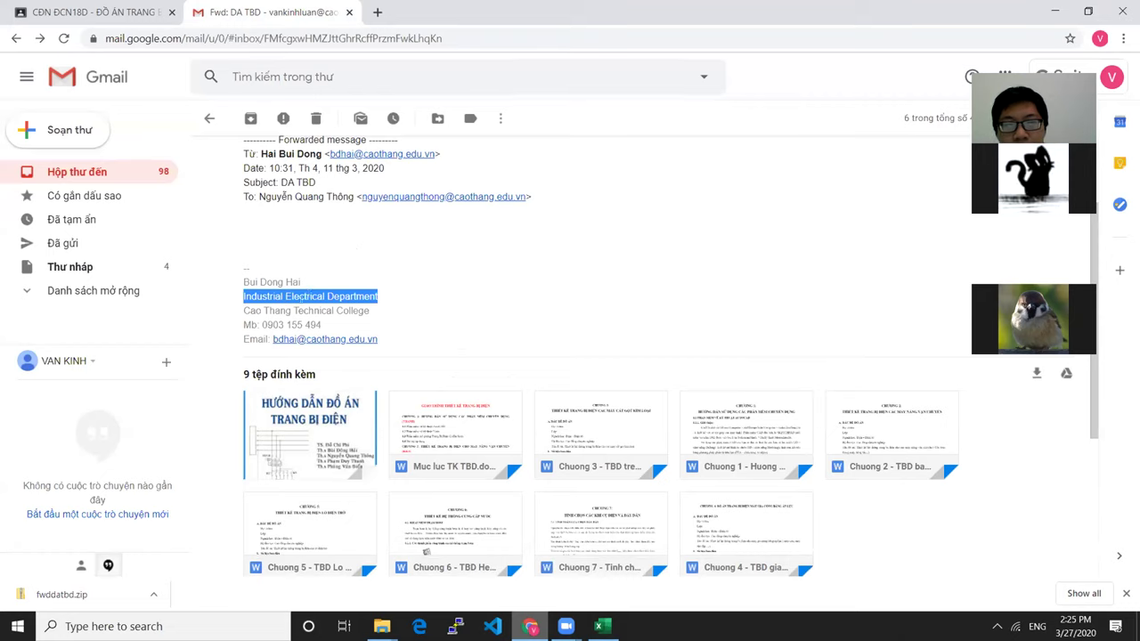
{"action": "triple_click", "coordinate": [303, 309]}
{"action": "triple_click", "coordinate": [328, 296]}
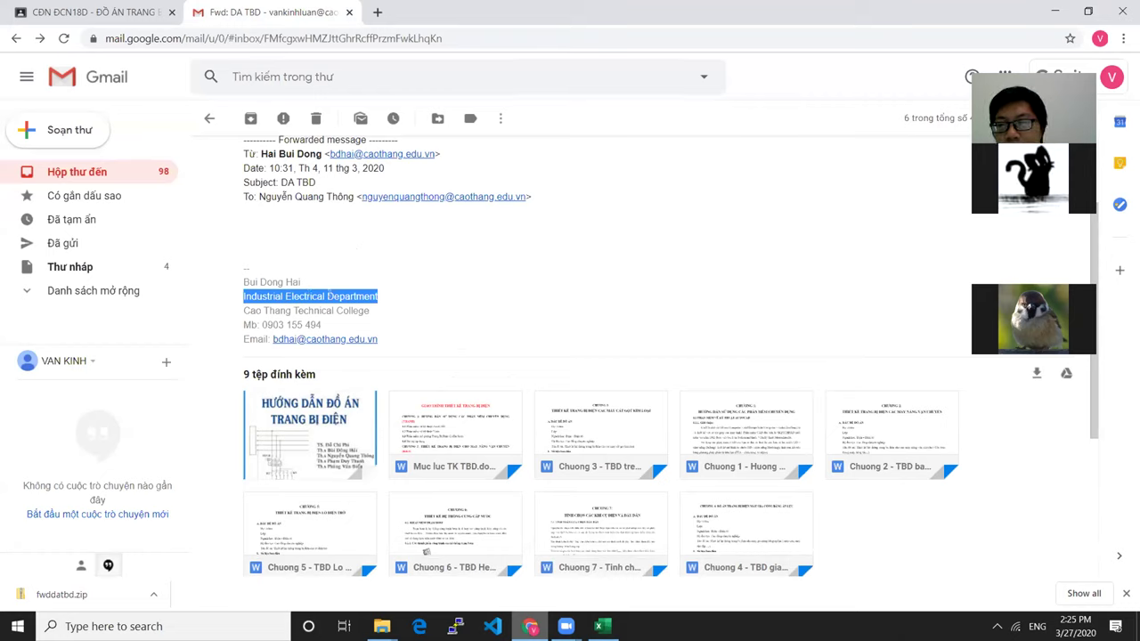
{"action": "left_click", "coordinate": [590, 280]}
{"action": "triple_click", "coordinate": [253, 283]}
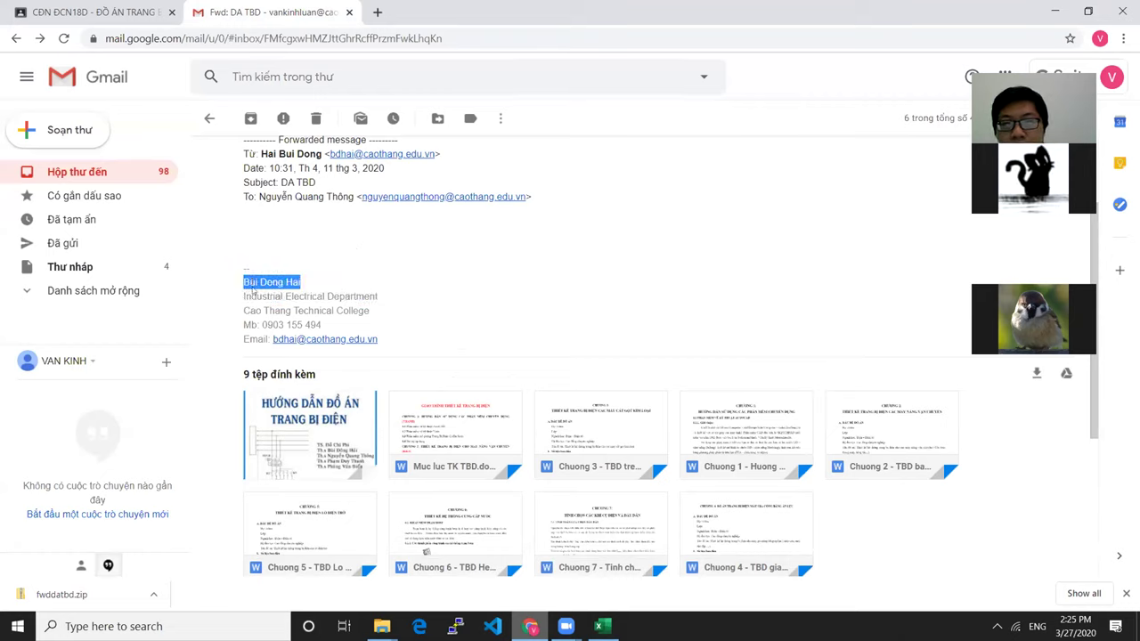
{"action": "triple_click", "coordinate": [281, 296]}
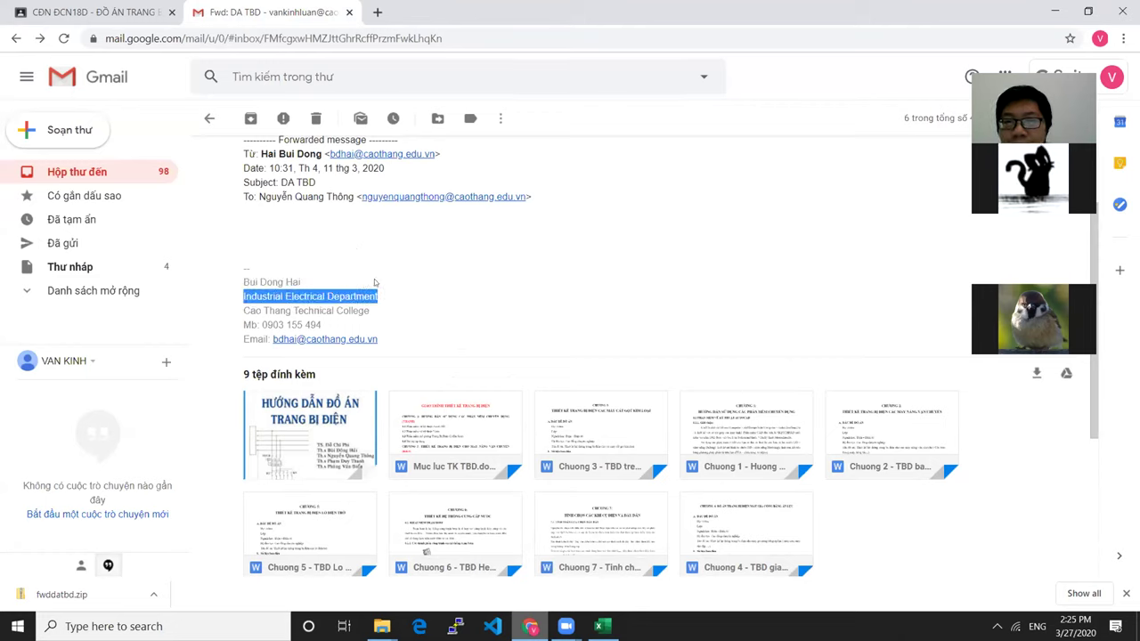
{"action": "left_click", "coordinate": [352, 307]}
{"action": "triple_click", "coordinate": [352, 307]}
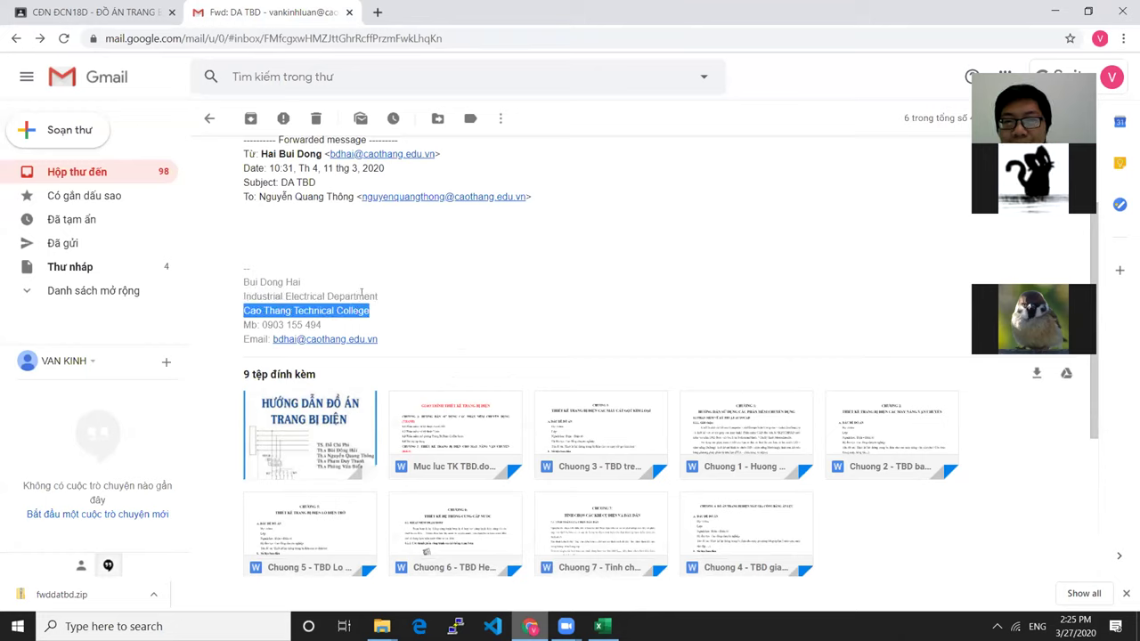
{"action": "triple_click", "coordinate": [364, 295]}
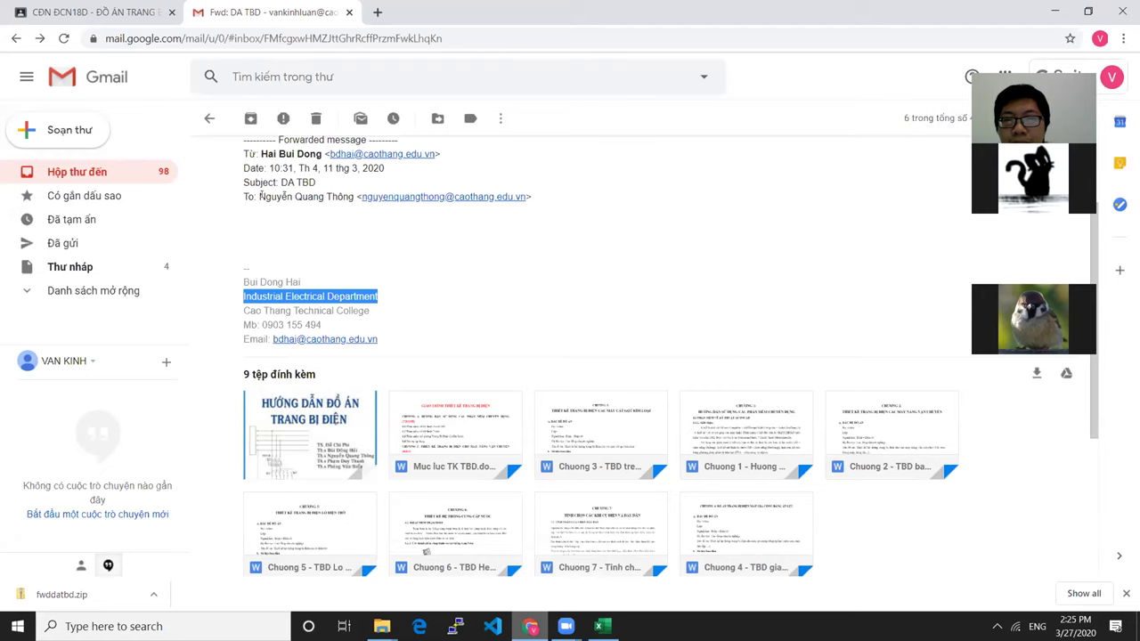
Highlight text from the recipient's name in the forwarded header, clear it, and highlight "Industrial Electrical Department" in the signature above the attachments.
{"action": "left_click", "coordinate": [256, 196]}
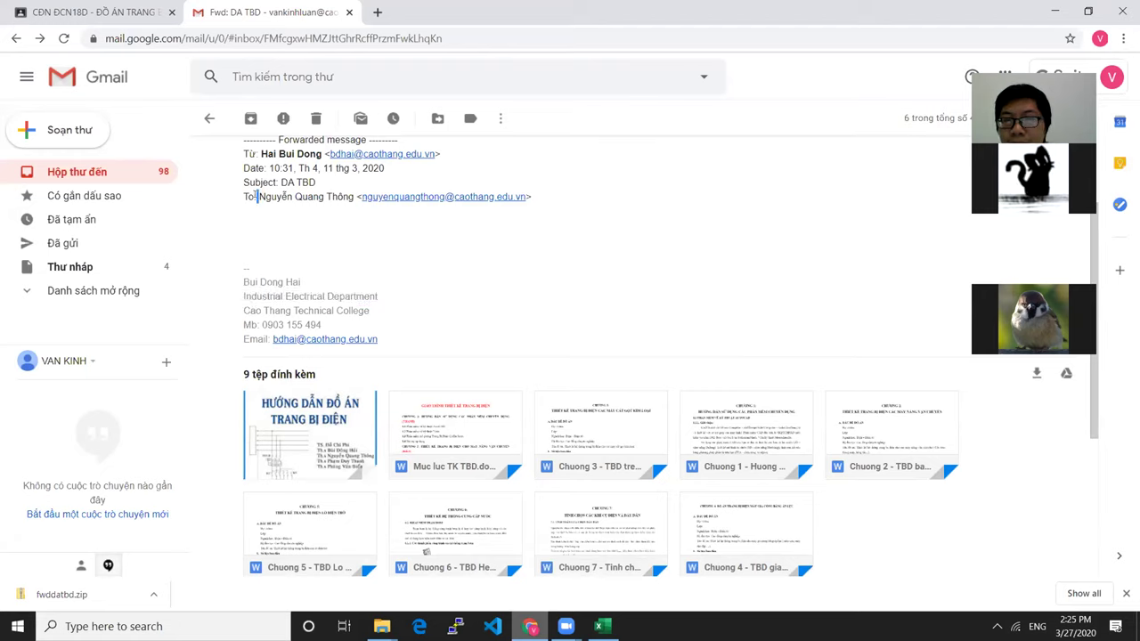
{"action": "triple_click", "coordinate": [276, 196]}
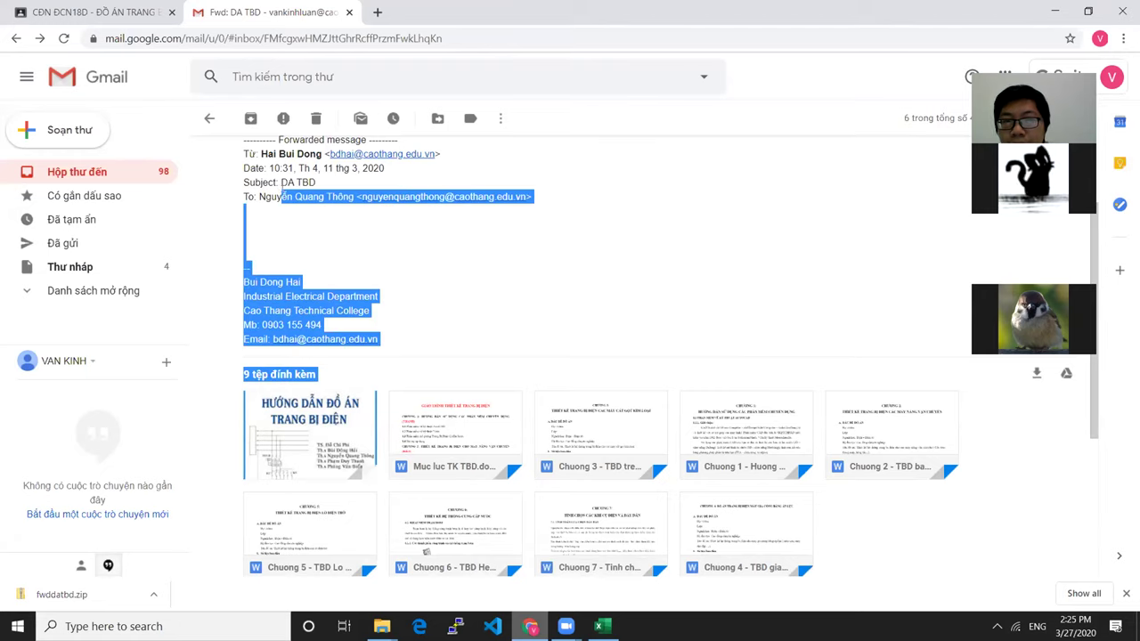
{"action": "left_click", "coordinate": [317, 223]}
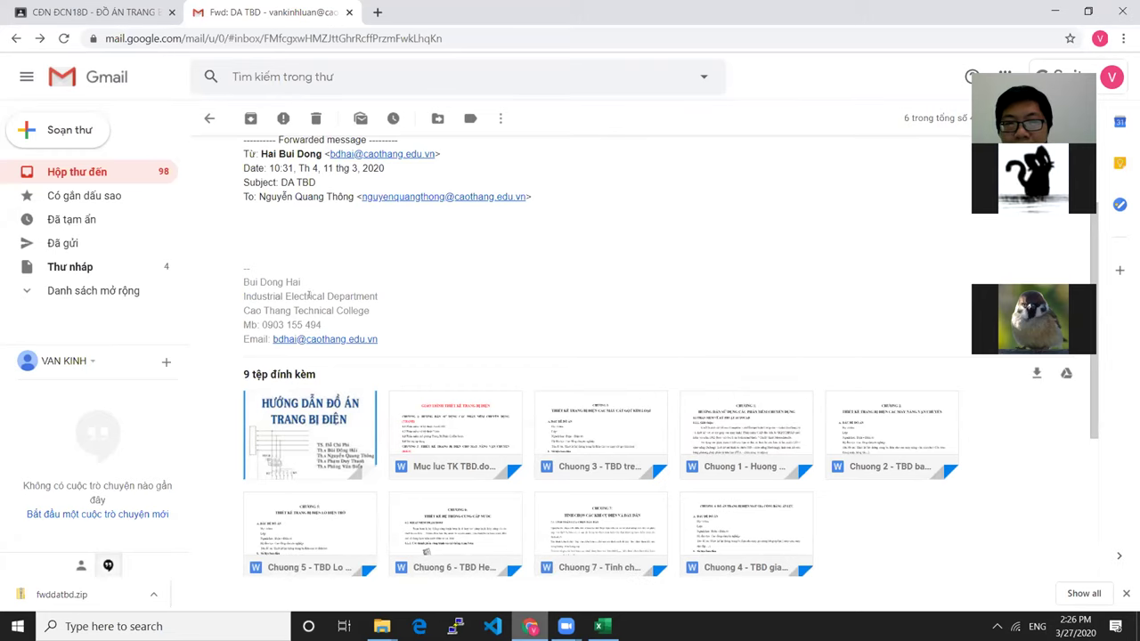
{"action": "triple_click", "coordinate": [309, 296]}
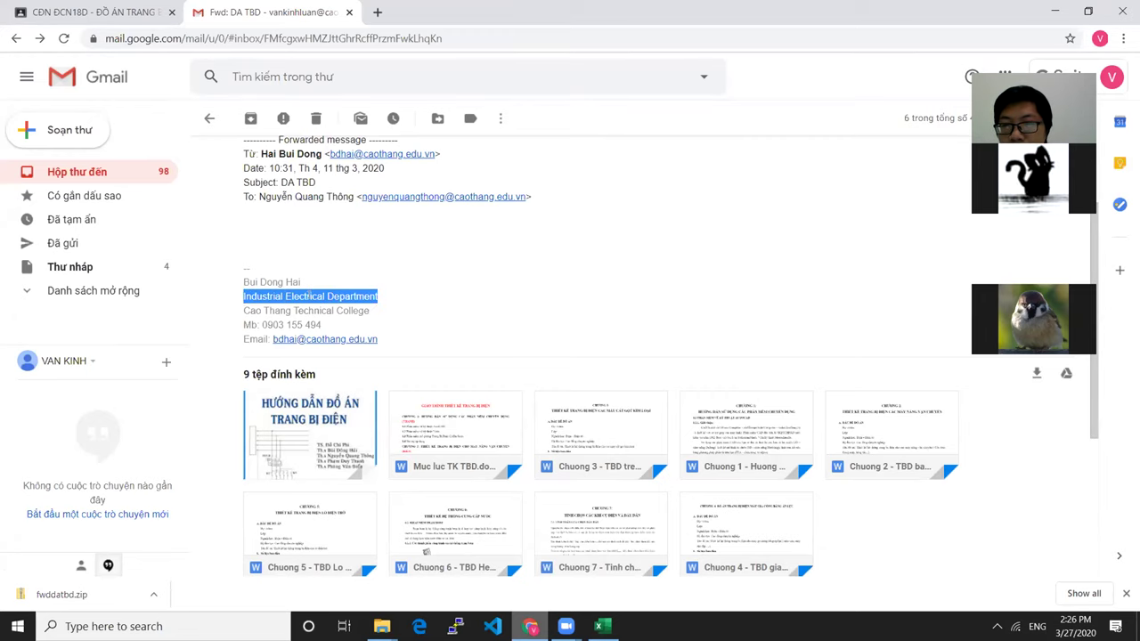
{"action": "scroll", "coordinate": [308, 300], "scroll_direction": "down", "scroll_amount": 3}
{"action": "scroll", "coordinate": [312, 301], "scroll_direction": "up", "scroll_amount": 2}
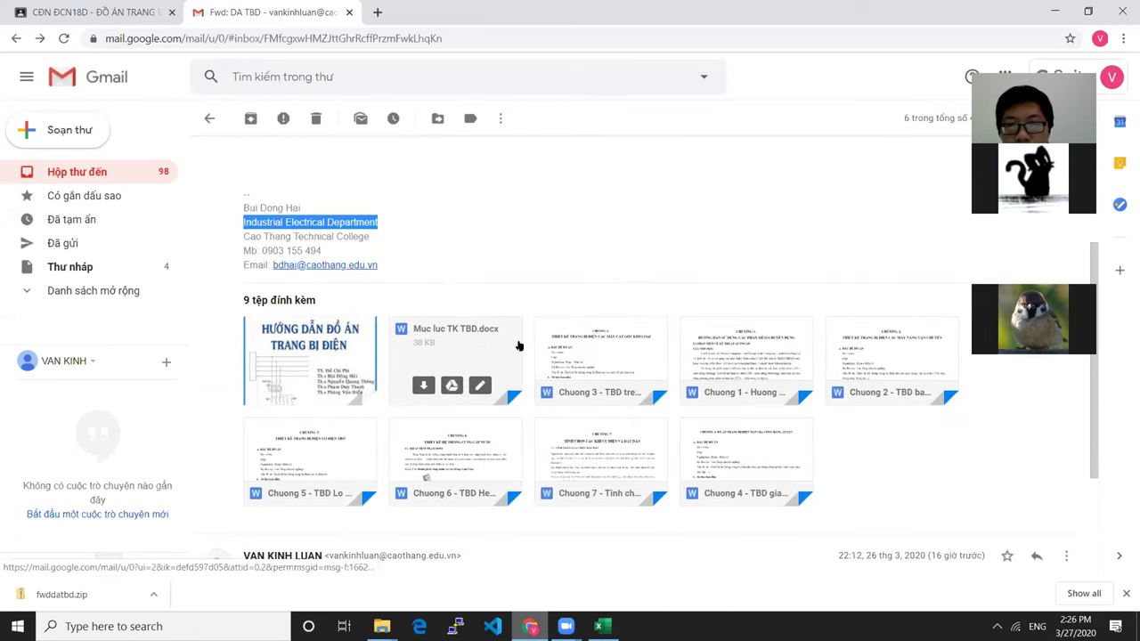
Switch to the Excel group registration list and shrink column K beside the yellow topic list.
{"action": "mouse_move", "coordinate": [583, 617]}
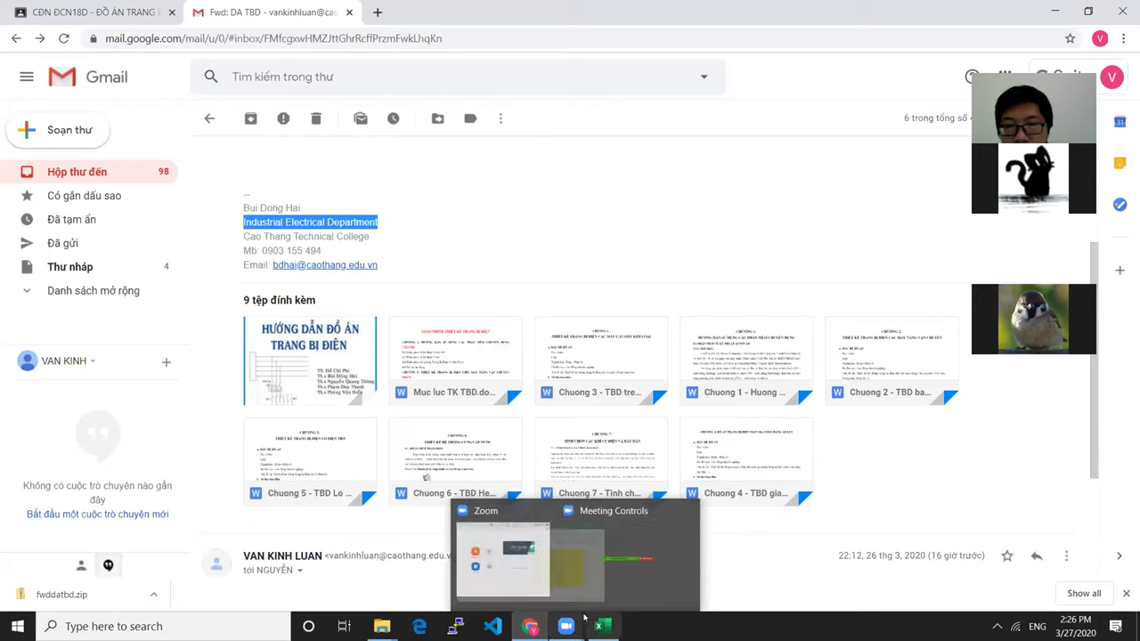
{"action": "left_click", "coordinate": [610, 558]}
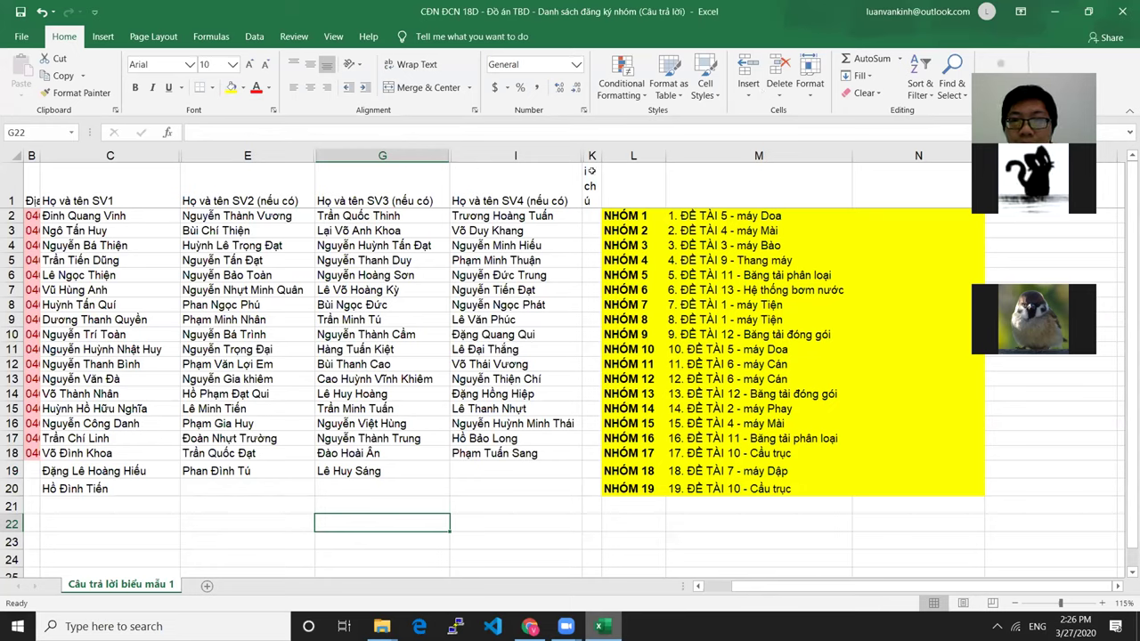
{"action": "mouse_move", "coordinate": [584, 151]}
{"action": "left_mouse_down"}
{"action": "mouse_move", "coordinate": [598, 155]}
{"action": "mouse_move", "coordinate": [585, 153]}
{"action": "left_mouse_up"}
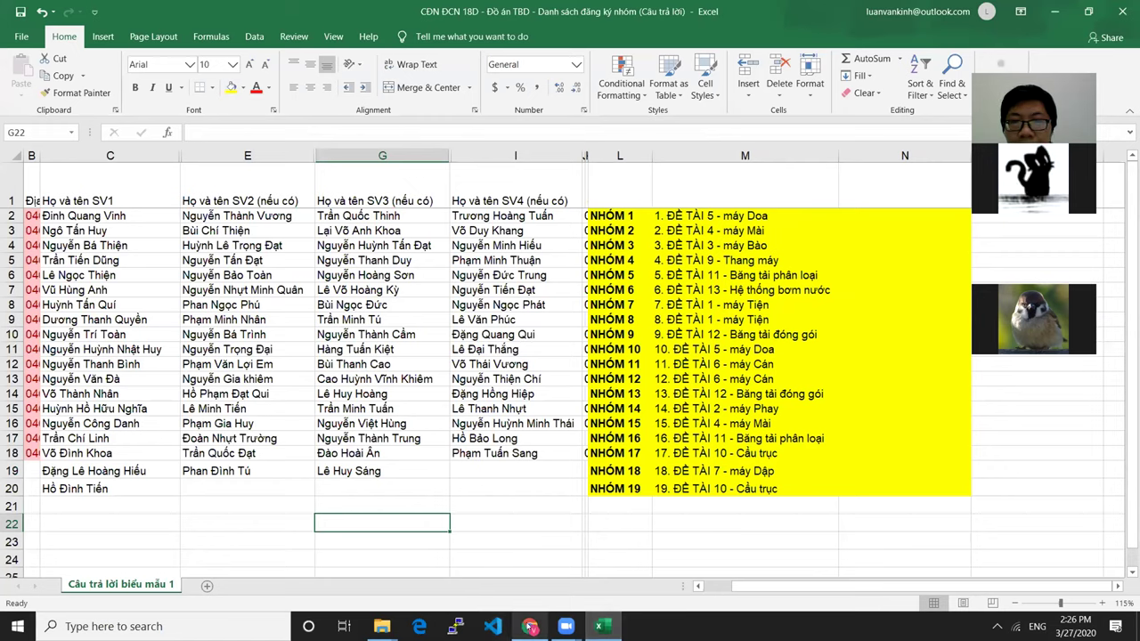
{"action": "mouse_move", "coordinate": [529, 627]}
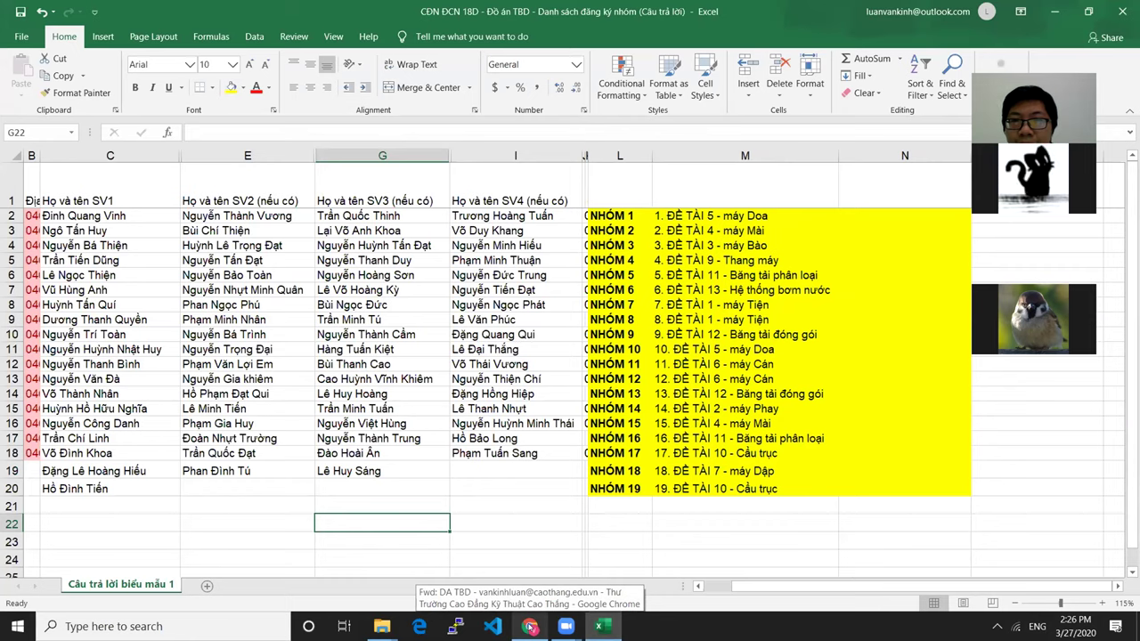
{"action": "left_click", "coordinate": [529, 627]}
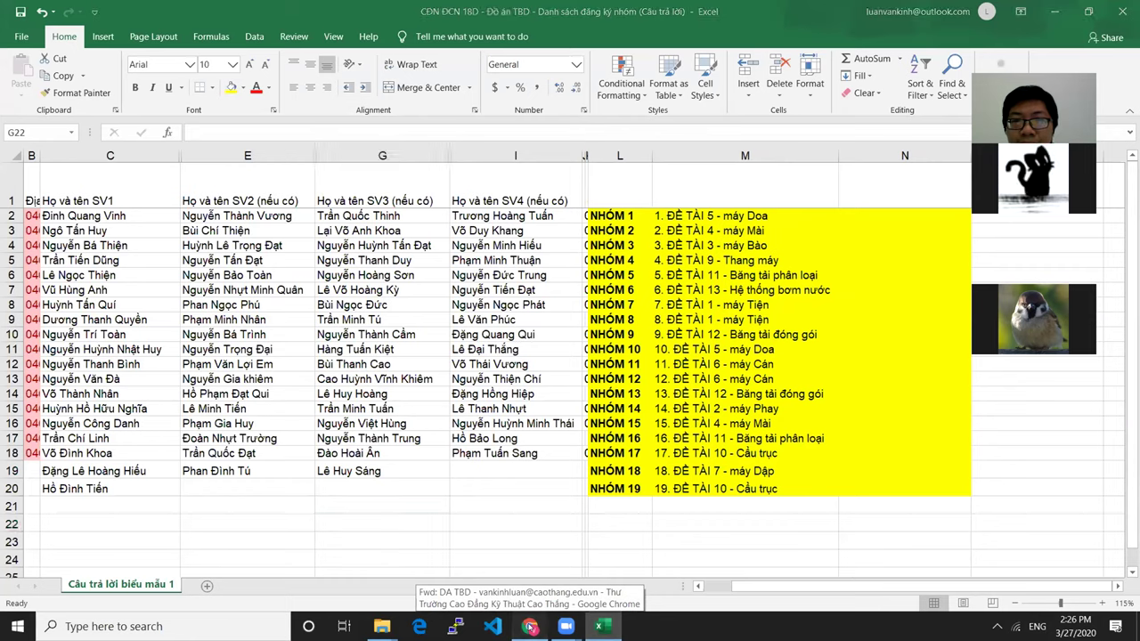
{"action": "left_click", "coordinate": [529, 627]}
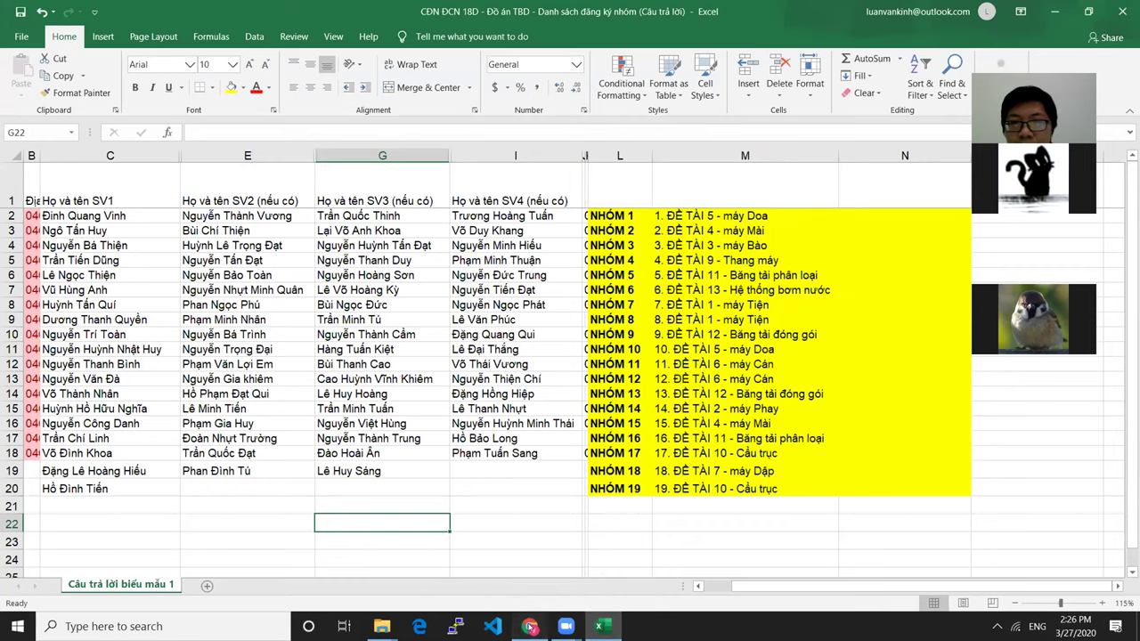
{"action": "left_click", "coordinate": [529, 627]}
{"action": "left_click", "coordinate": [529, 627]}
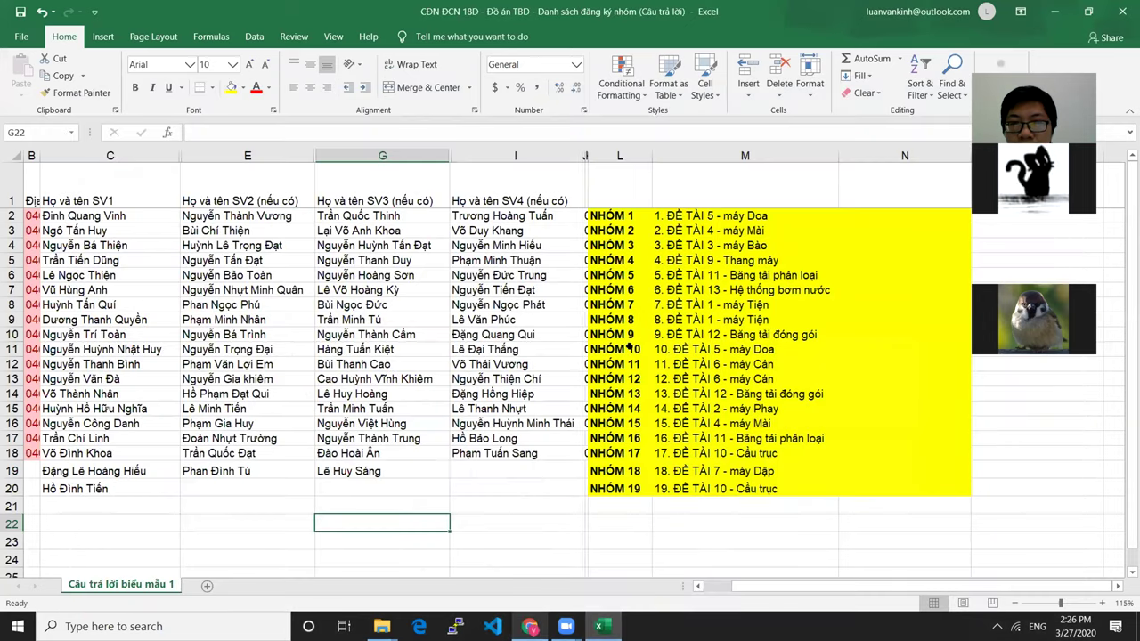
Shrink the remaining narrow column between I and L, and widen column B slightly.
{"action": "mouse_move", "coordinate": [586, 156]}
{"action": "left_mouse_down"}
{"action": "mouse_move", "coordinate": [597, 156]}
{"action": "mouse_move", "coordinate": [579, 155]}
{"action": "left_mouse_up"}
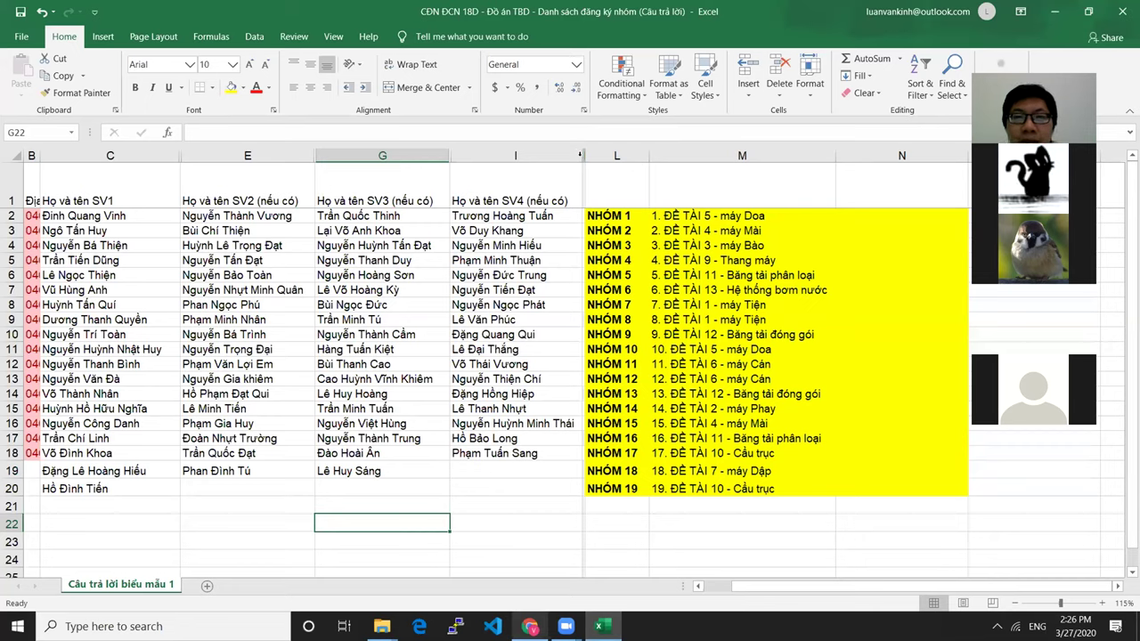
{"action": "left_click", "coordinate": [607, 174]}
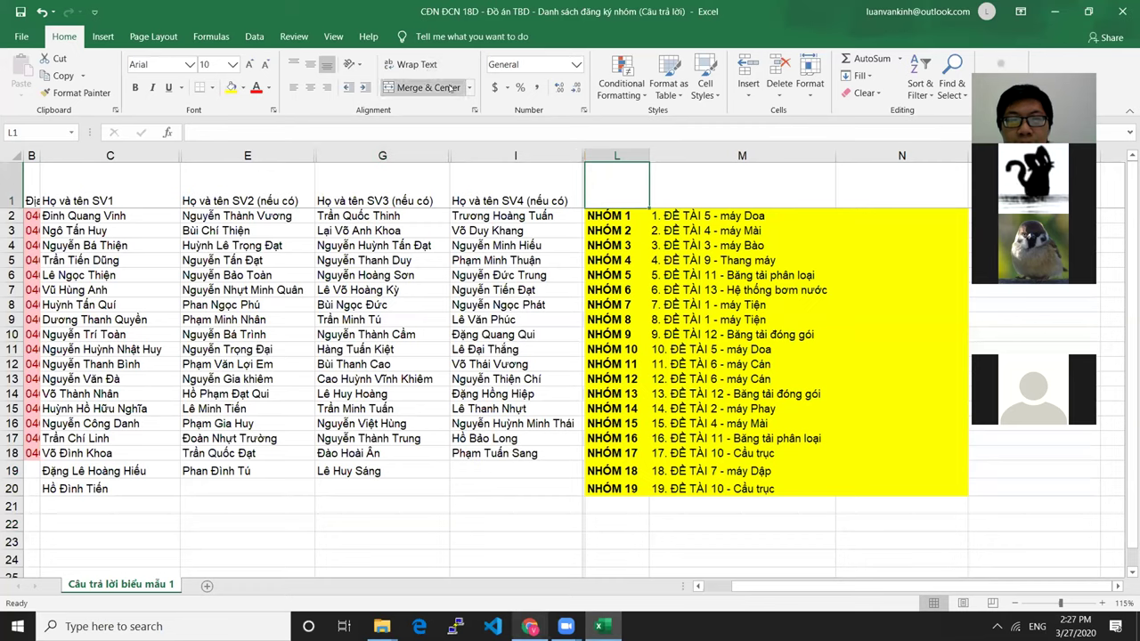
{"action": "left_click", "coordinate": [507, 179]}
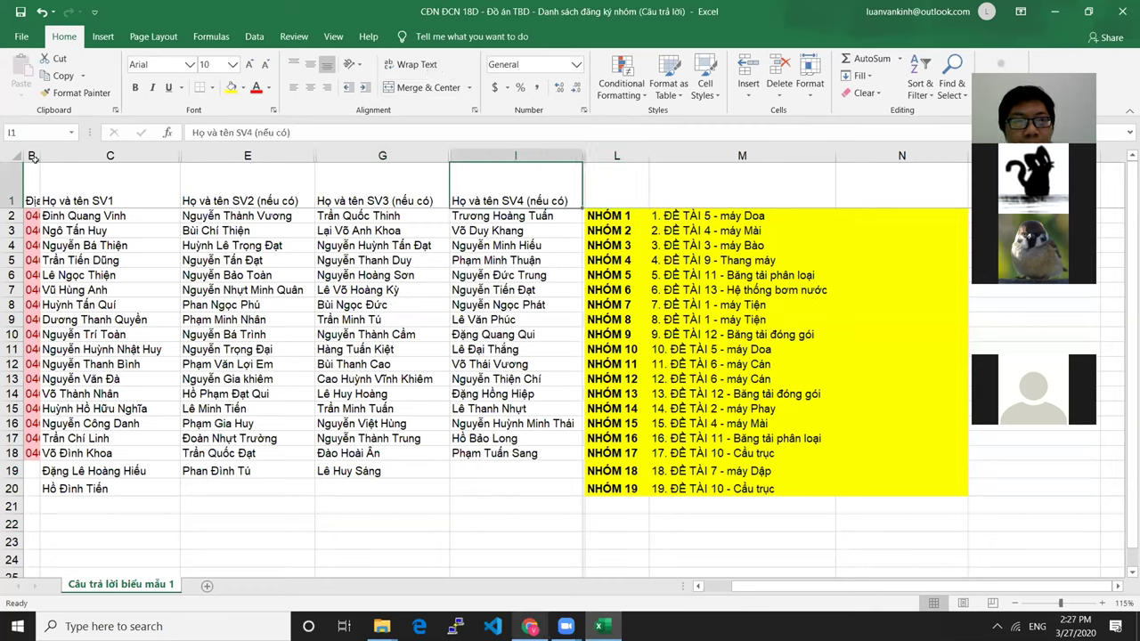
{"action": "left_click_drag", "start_coordinate": [40, 156], "coordinate": [43, 155]}
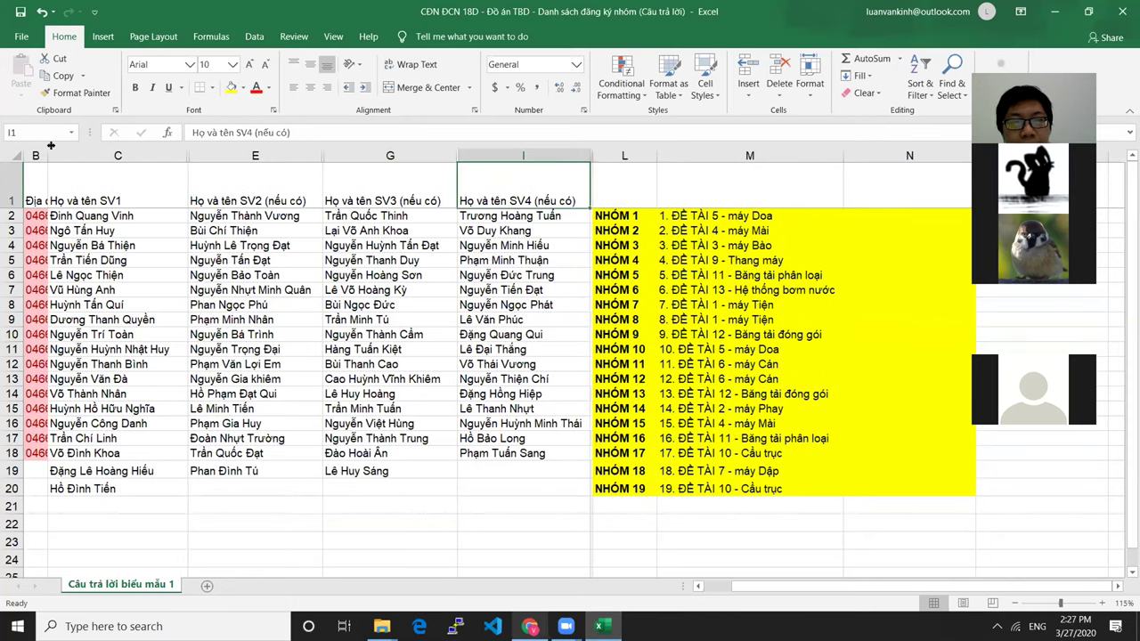
Highlight the group and topic list in L2:M20, followed by group 1's members and topic in C2:M2.
{"action": "left_click_drag", "start_coordinate": [625, 216], "coordinate": [766, 488]}
{"action": "left_click", "coordinate": [652, 184]}
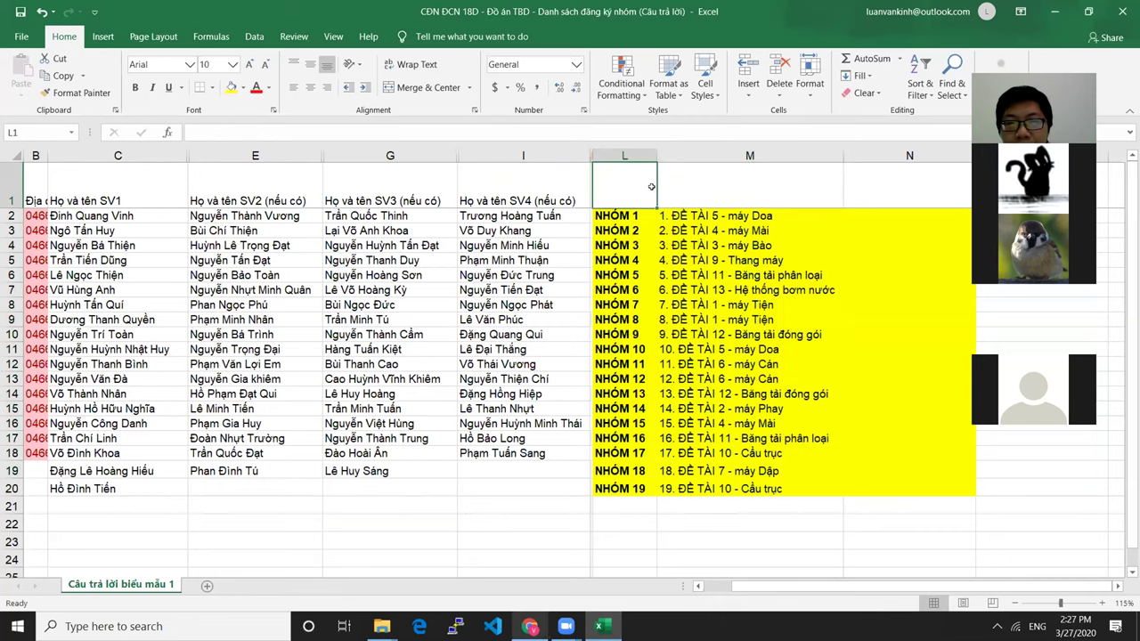
{"action": "left_click_drag", "start_coordinate": [90, 216], "coordinate": [756, 216]}
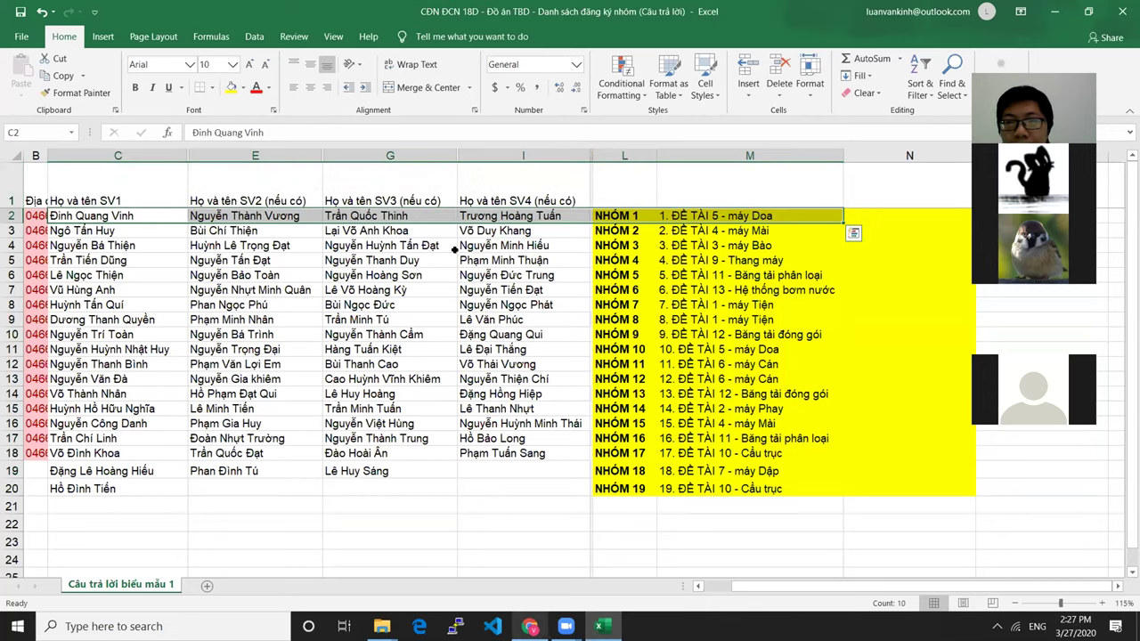
{"action": "key", "text": "Down"}
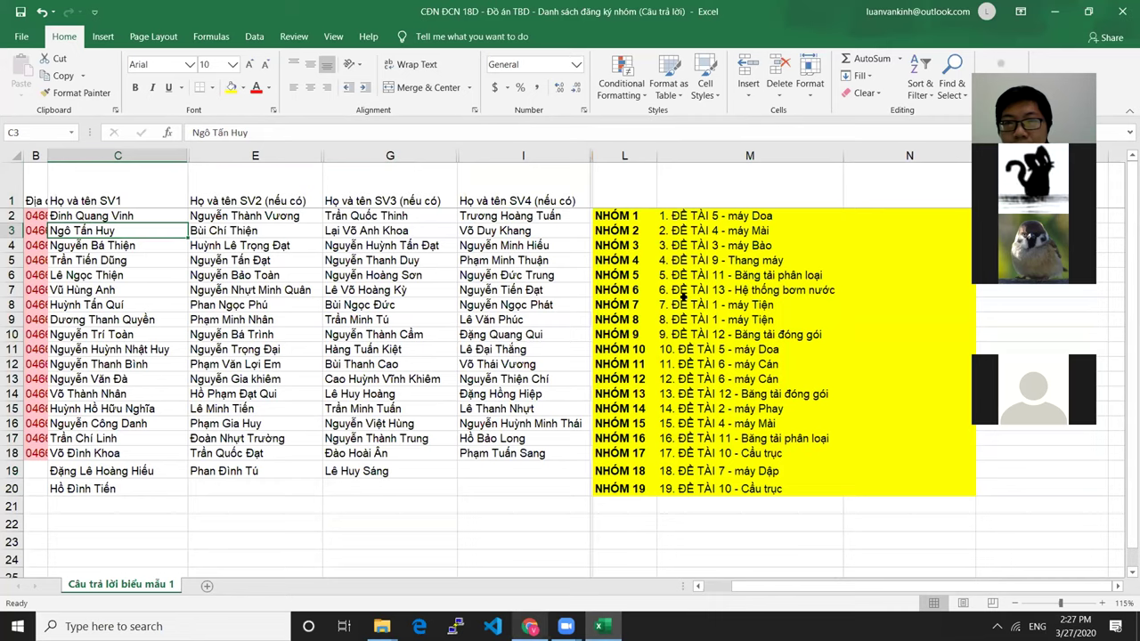
Highlight the whole of row 2 and select the group label "NHÓM 1" in cell L2.
{"action": "left_click", "coordinate": [623, 217]}
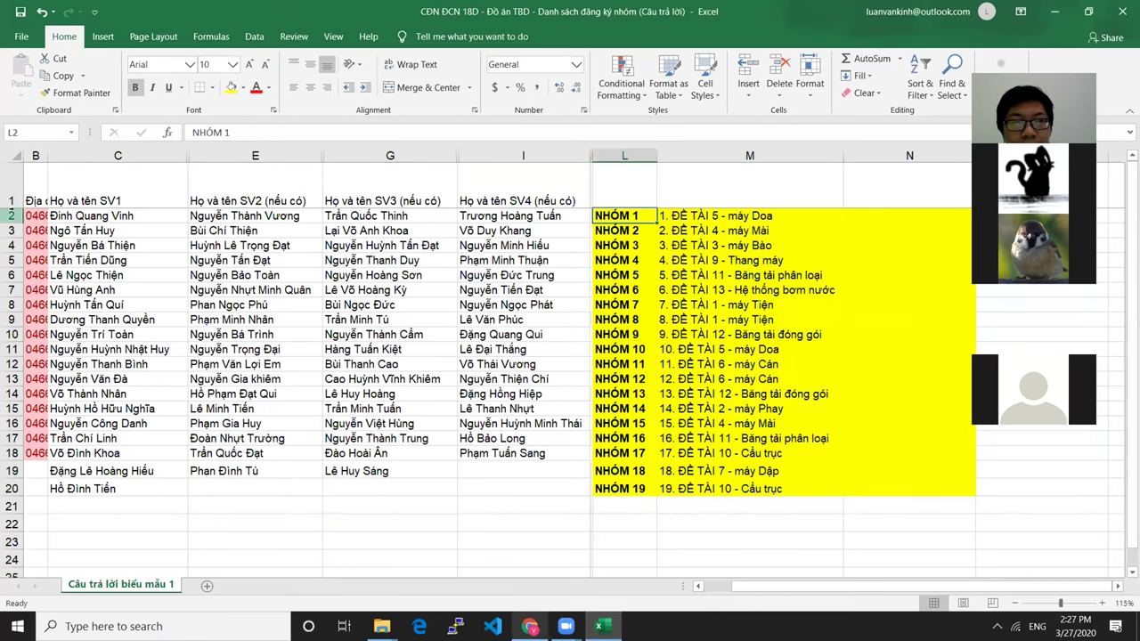
{"action": "left_click", "coordinate": [15, 216]}
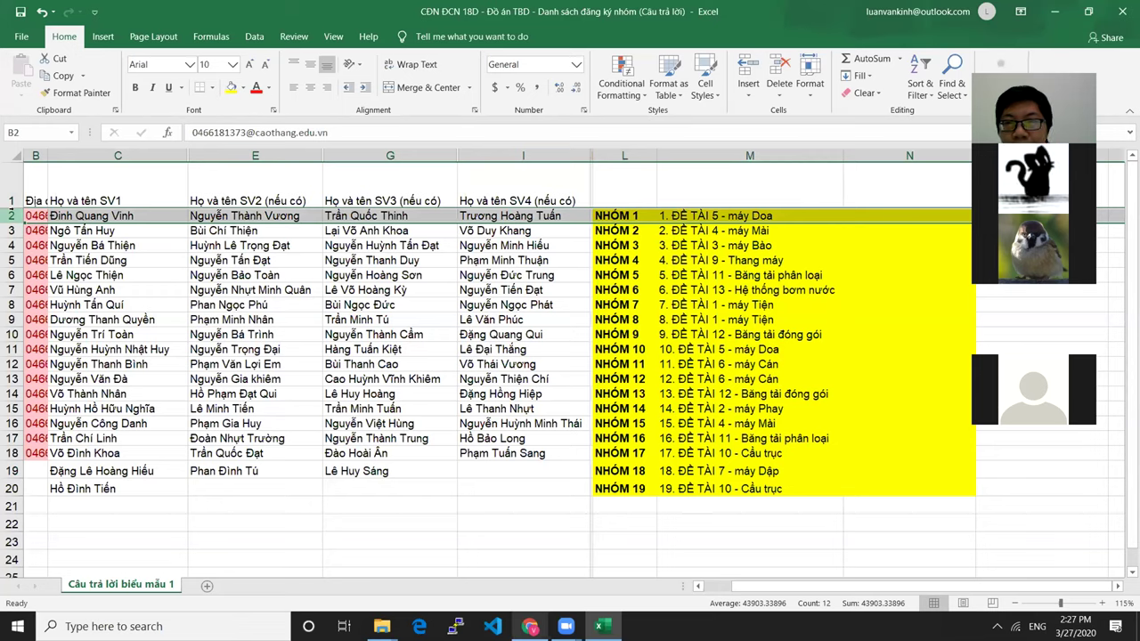
{"action": "left_click", "coordinate": [613, 216]}
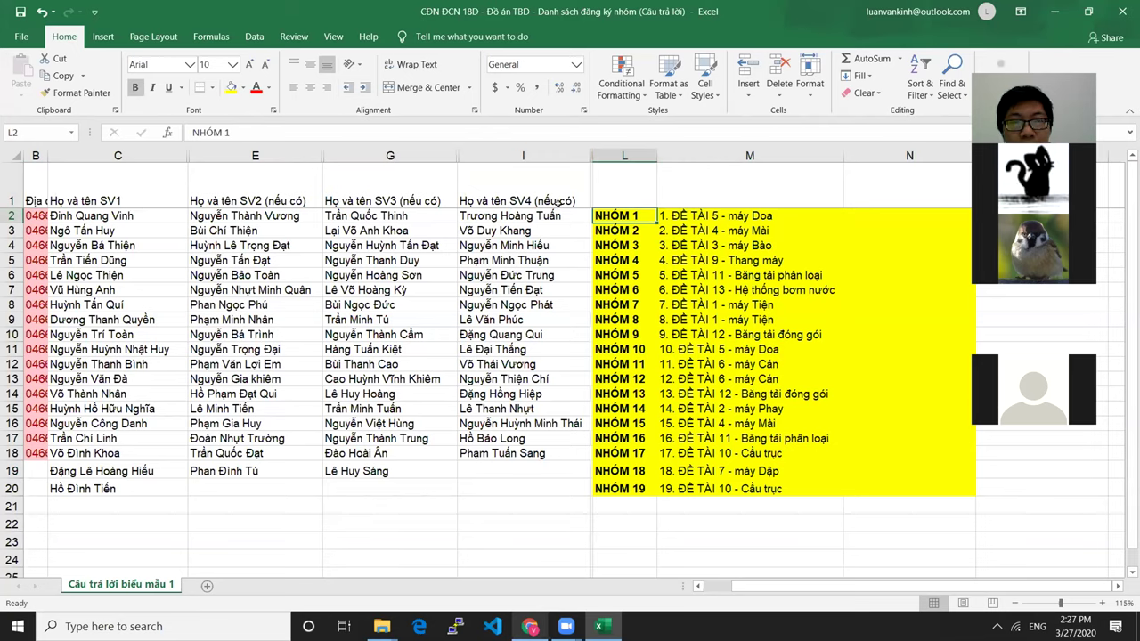
Point out group 1's four members one by one in row 2, across columns C, E, G and I.
{"action": "left_click", "coordinate": [558, 215]}
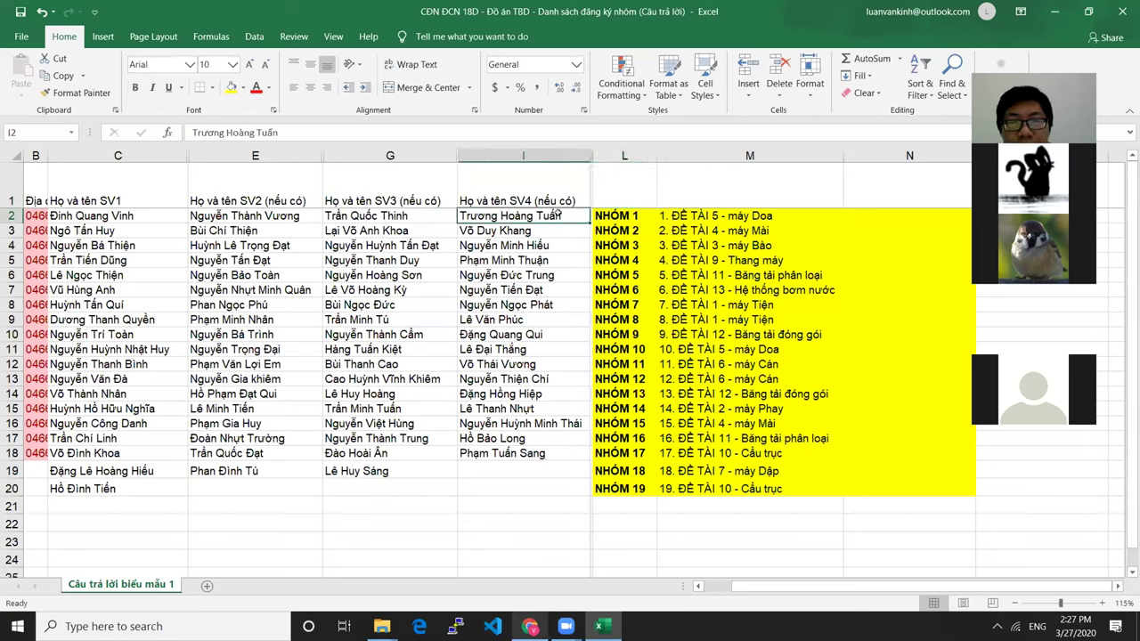
{"action": "left_click", "coordinate": [169, 216]}
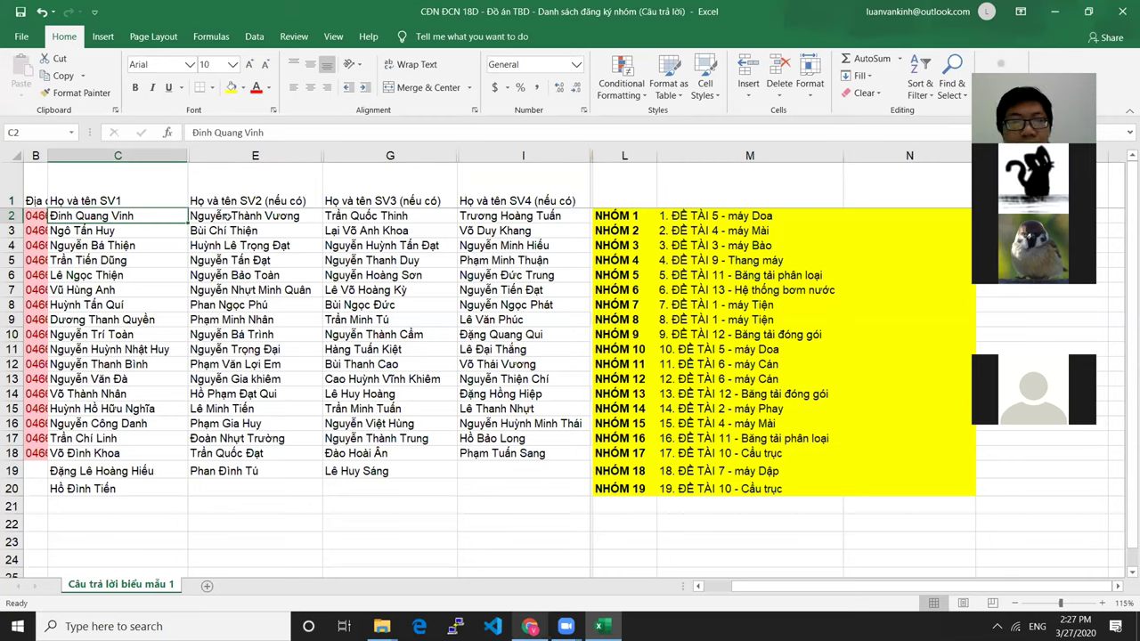
{"action": "left_click", "coordinate": [229, 218]}
{"action": "left_click", "coordinate": [364, 217]}
{"action": "left_click", "coordinate": [525, 215]}
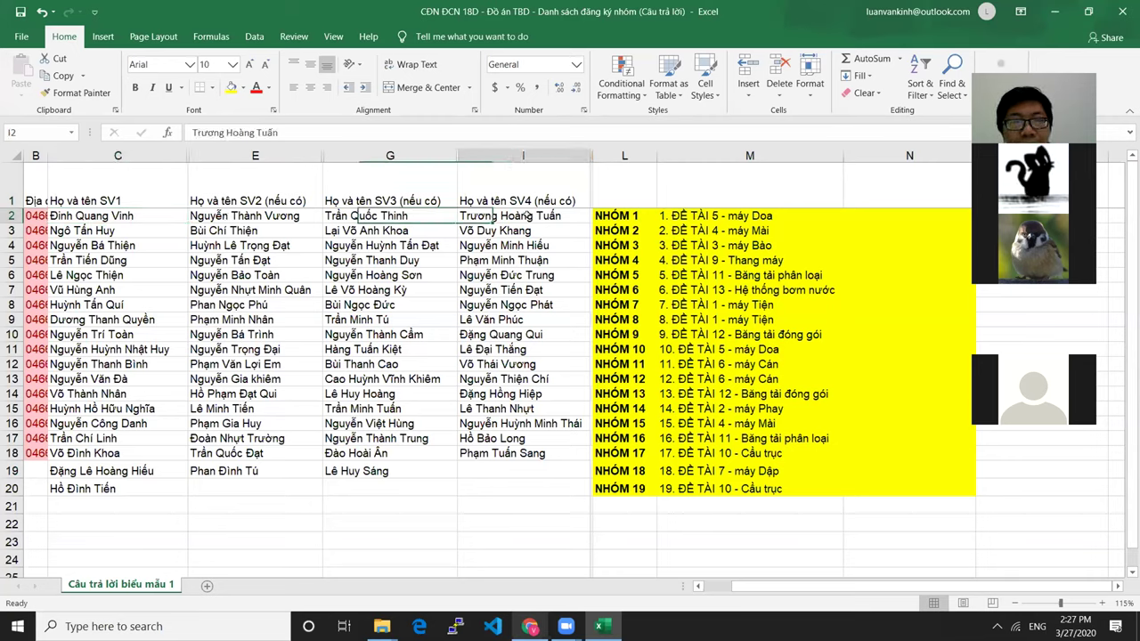
{"action": "left_click", "coordinate": [99, 215]}
{"action": "left_click", "coordinate": [274, 212]}
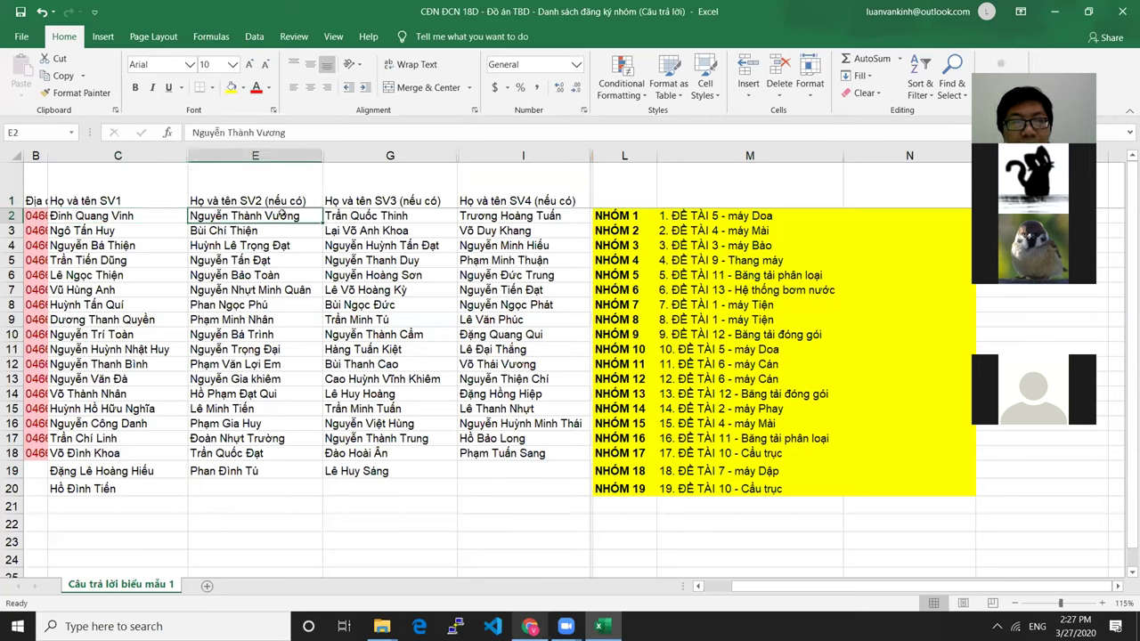
{"action": "left_click", "coordinate": [403, 214]}
{"action": "left_click", "coordinate": [517, 217]}
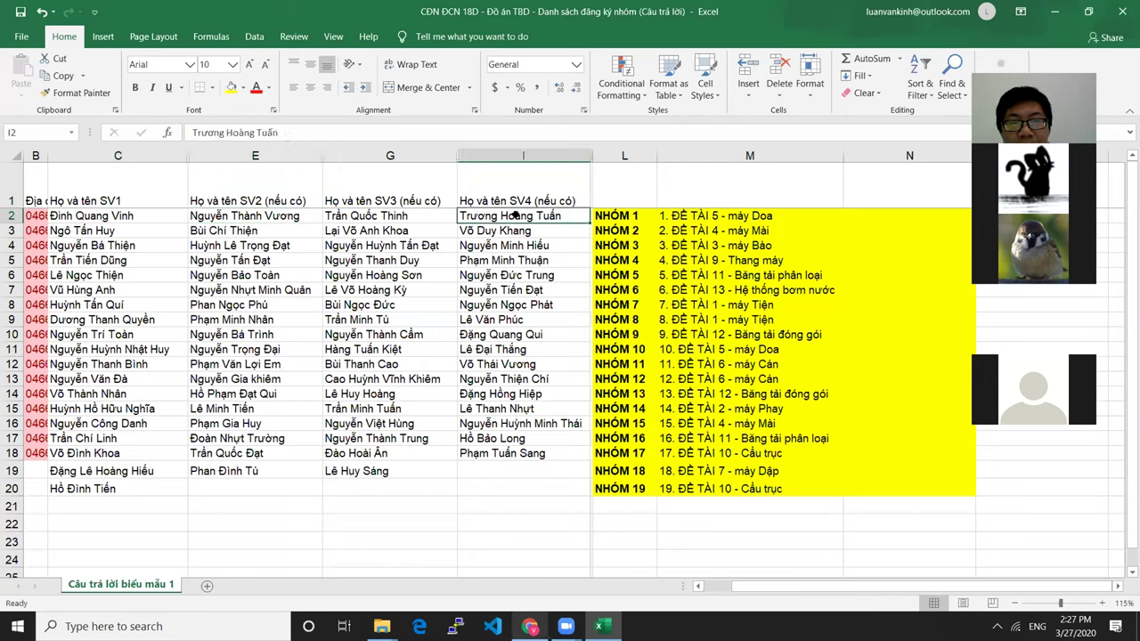
{"action": "left_click", "coordinate": [148, 213]}
{"action": "left_click", "coordinate": [255, 228]}
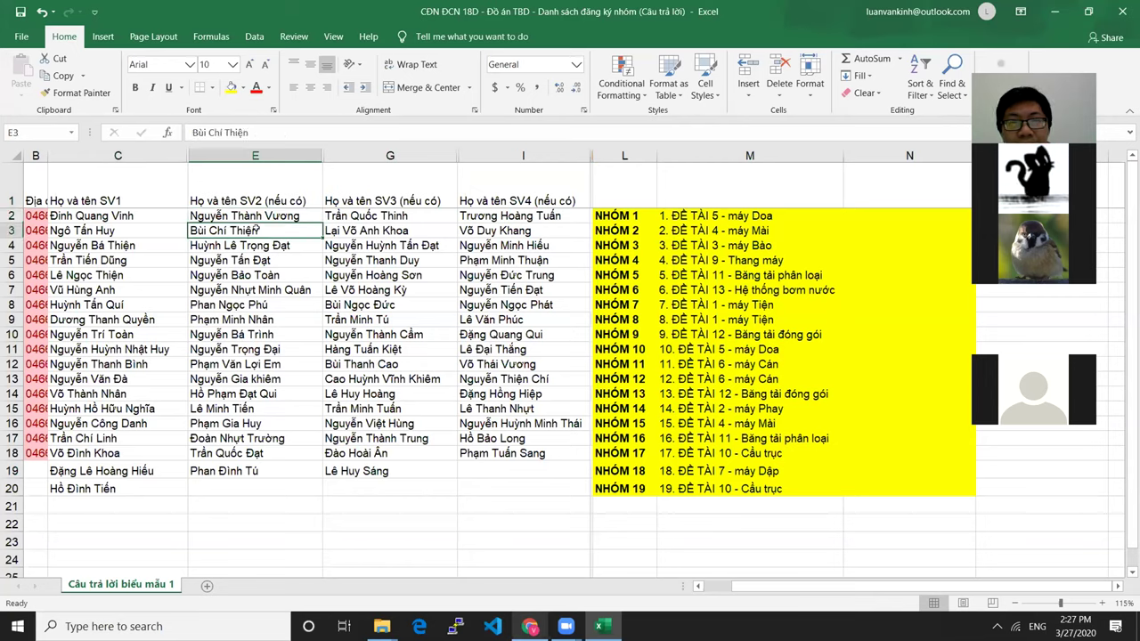
{"action": "left_click", "coordinate": [159, 213]}
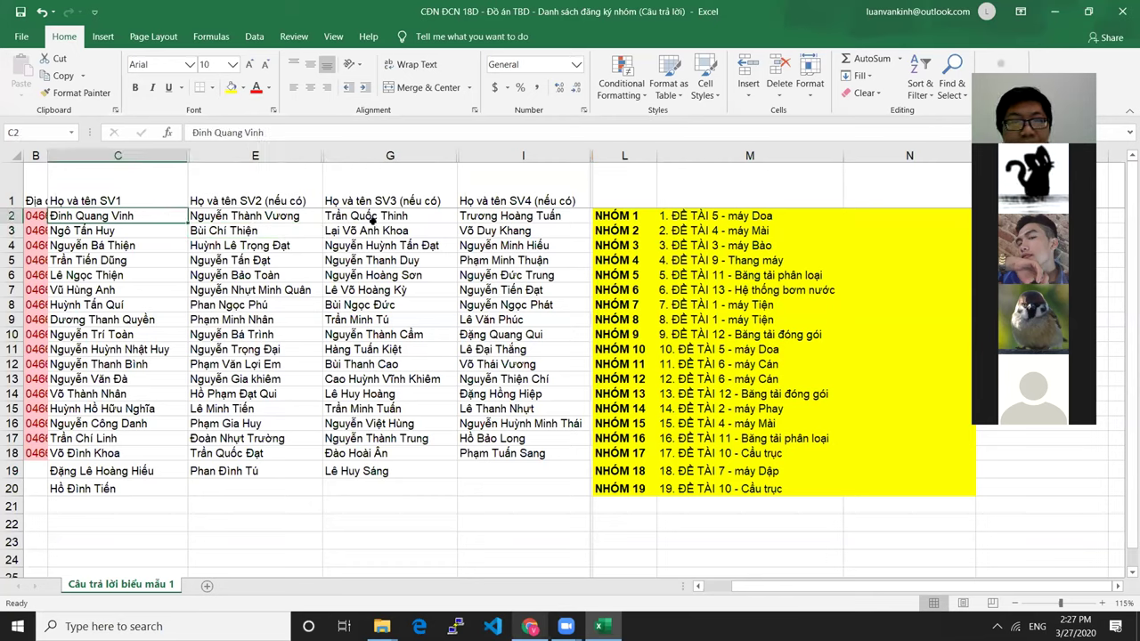
{"action": "left_click", "coordinate": [558, 217]}
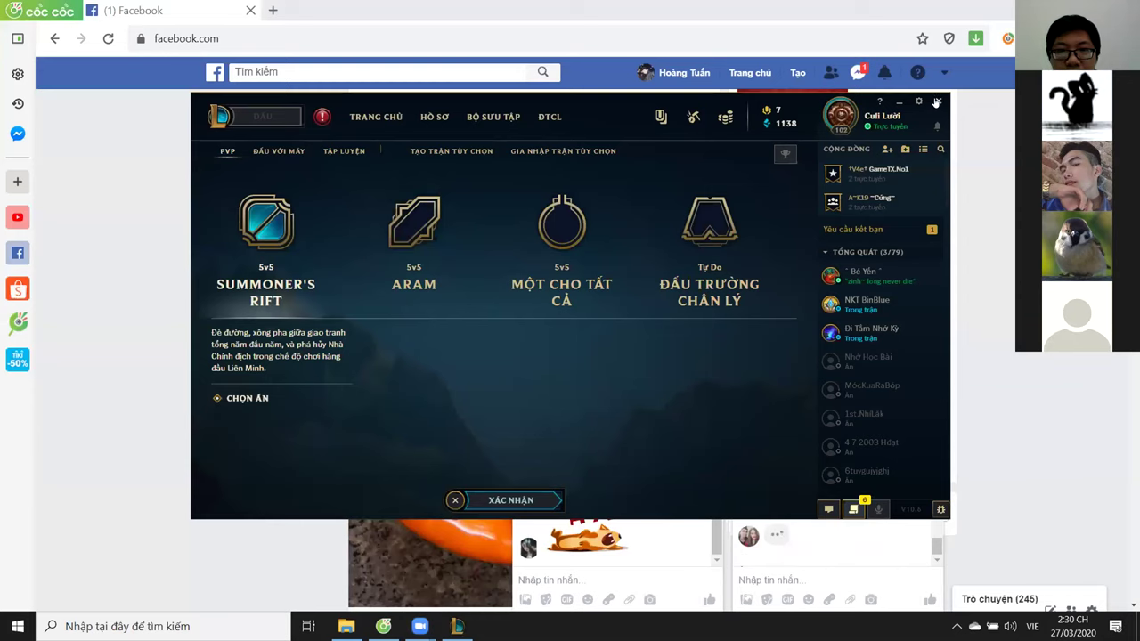
Quit the League of Legends client and confirm the exit.
{"action": "left_click", "coordinate": [938, 100]}
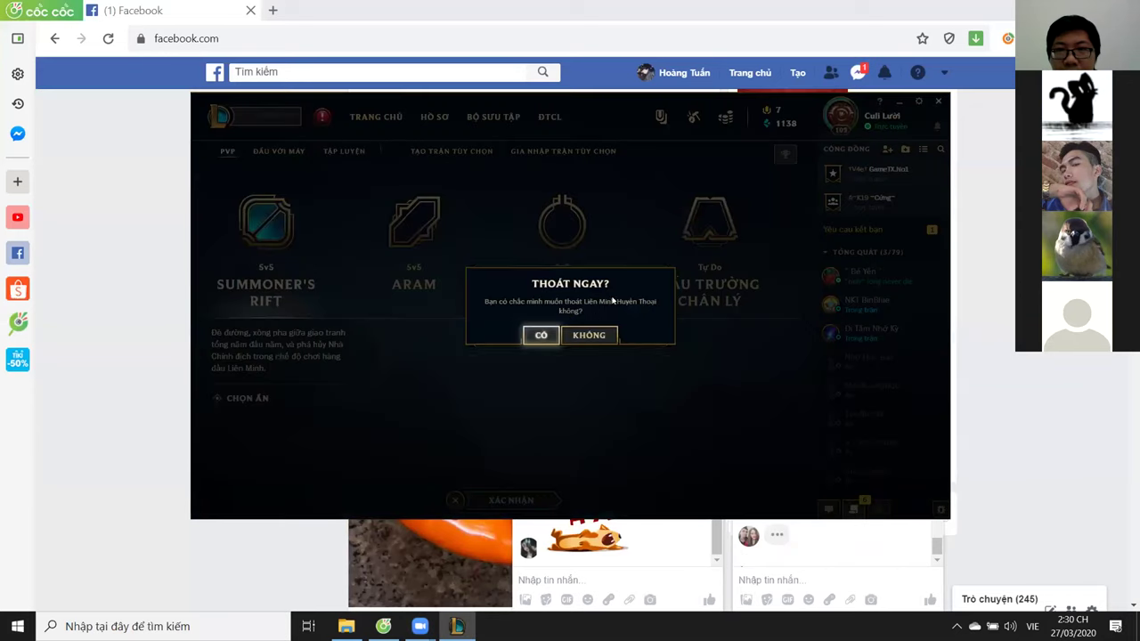
{"action": "left_click", "coordinate": [542, 336]}
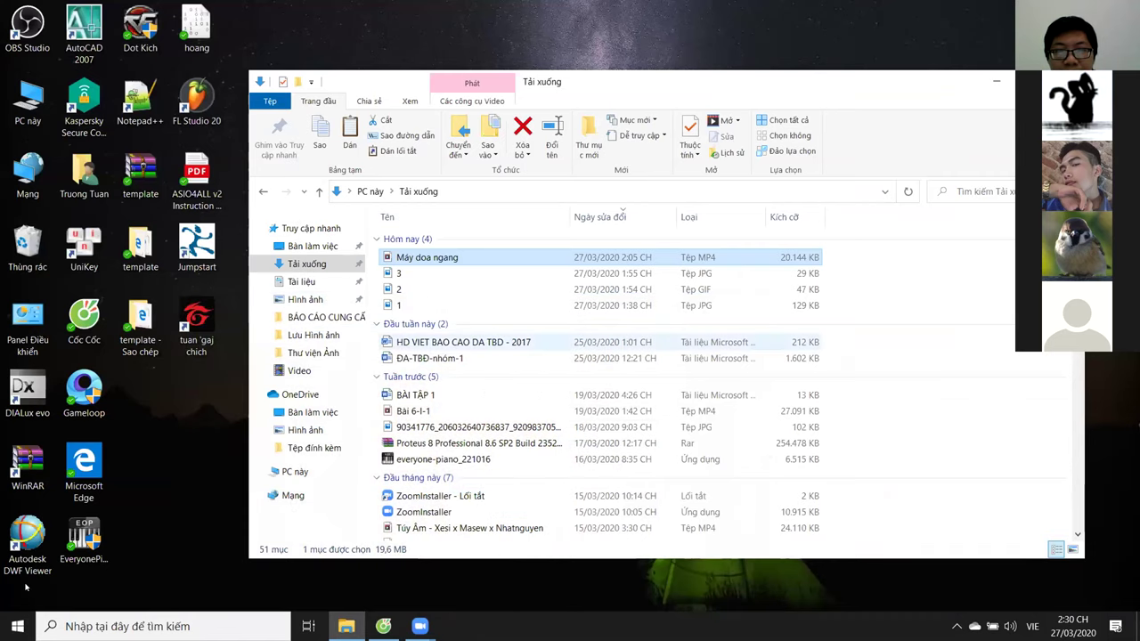
Open the recent document ĐỒ ÁN - TRANG BỊ ĐIỆN in Word and show its cover page down to the project plan heading.
{"action": "key", "text": "super"}
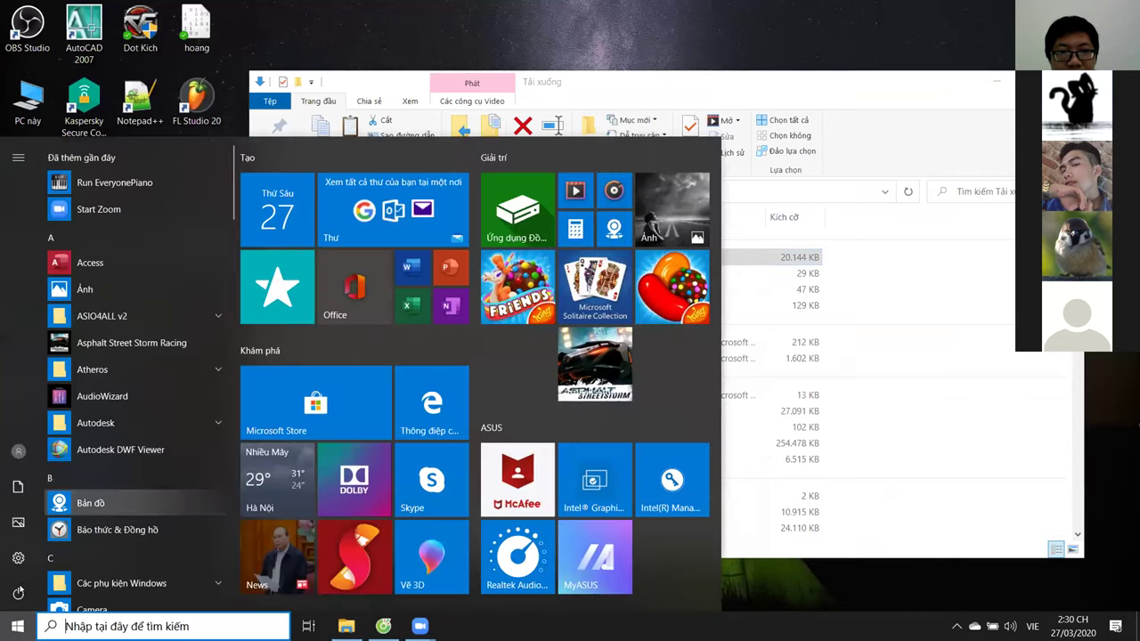
{"action": "key", "text": "Escape"}
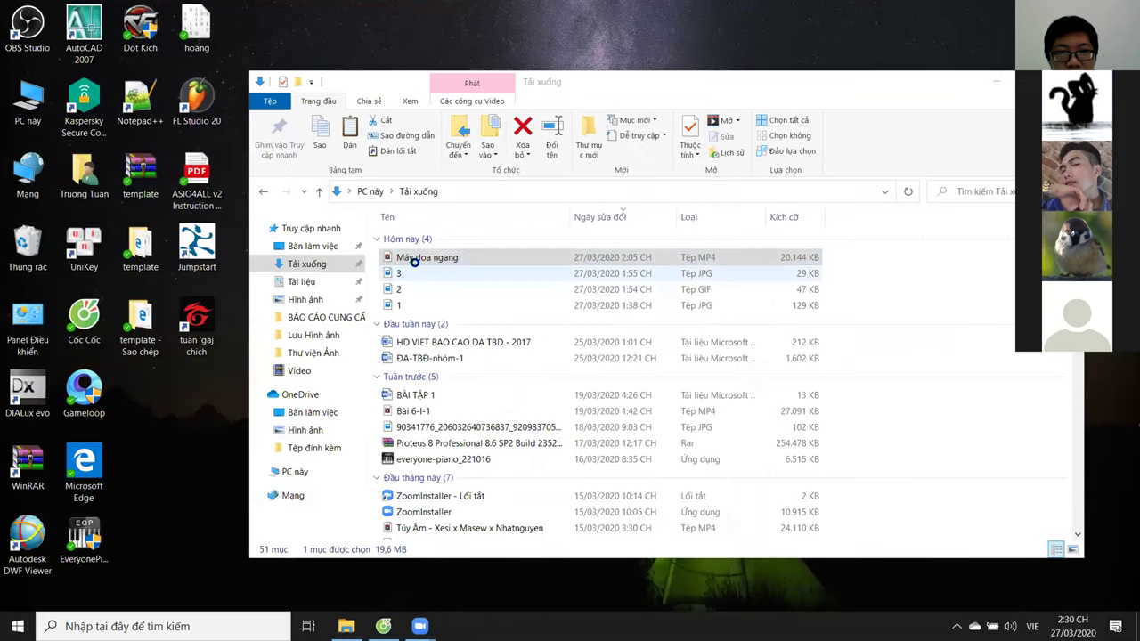
{"action": "double_click", "coordinate": [417, 259]}
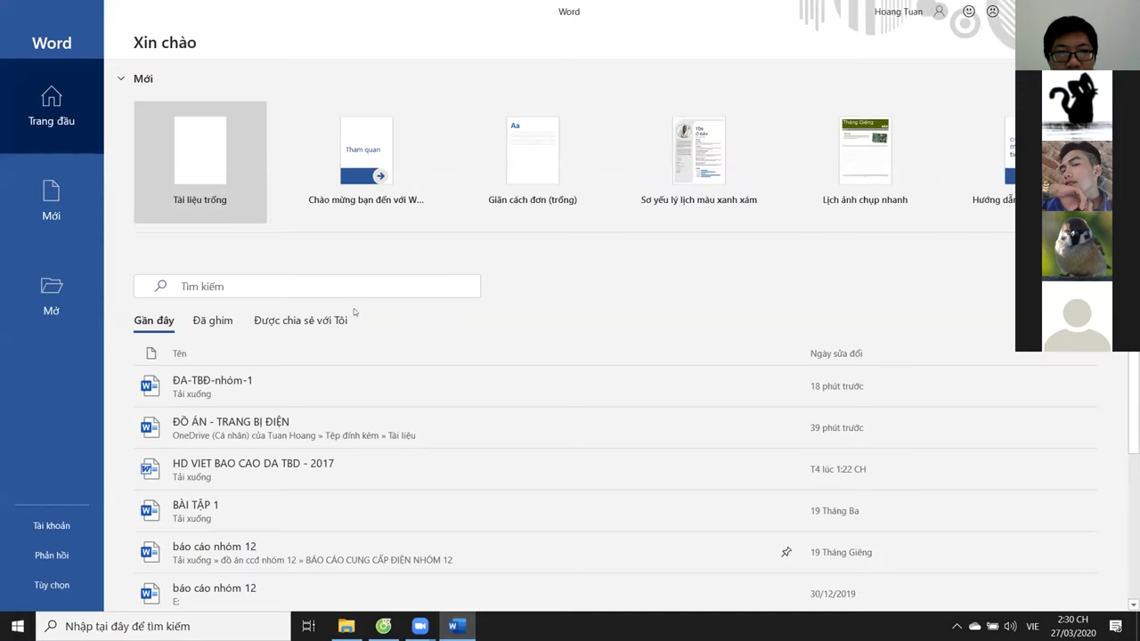
{"action": "left_click", "coordinate": [306, 433]}
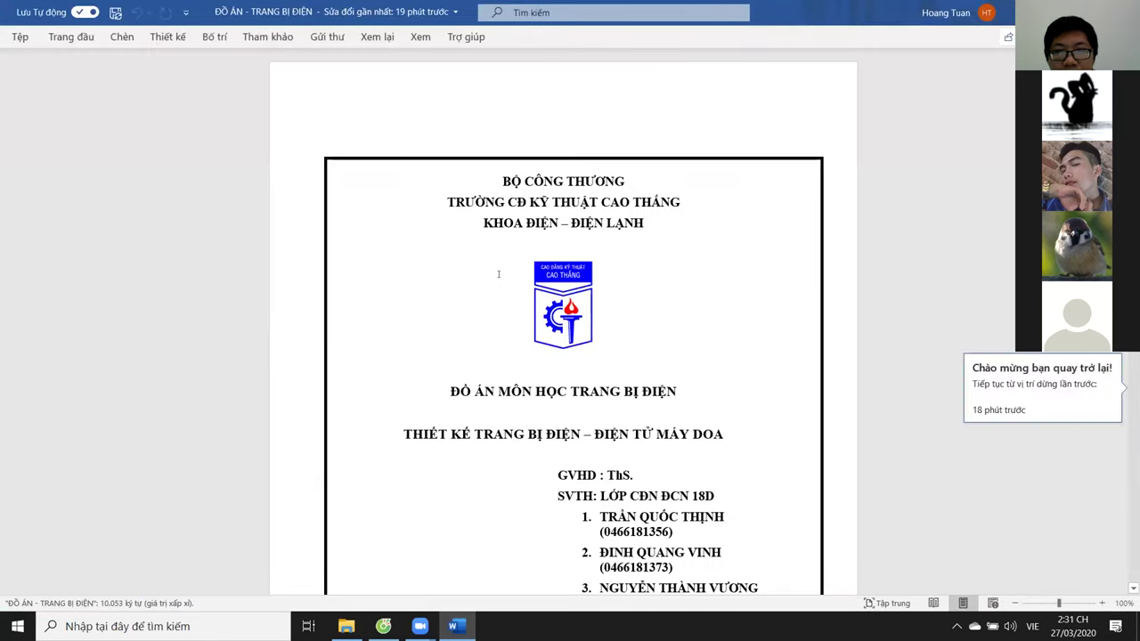
{"action": "scroll", "coordinate": [498, 280], "scroll_direction": "down", "scroll_amount": 4}
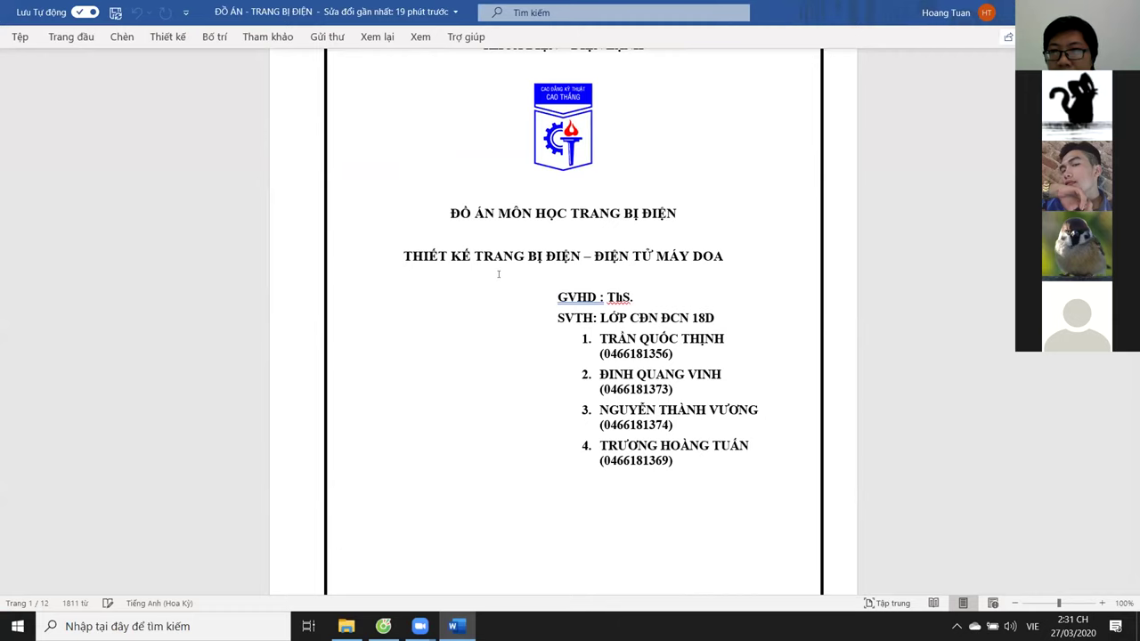
{"action": "scroll", "coordinate": [498, 274], "scroll_direction": "down", "scroll_amount": 6}
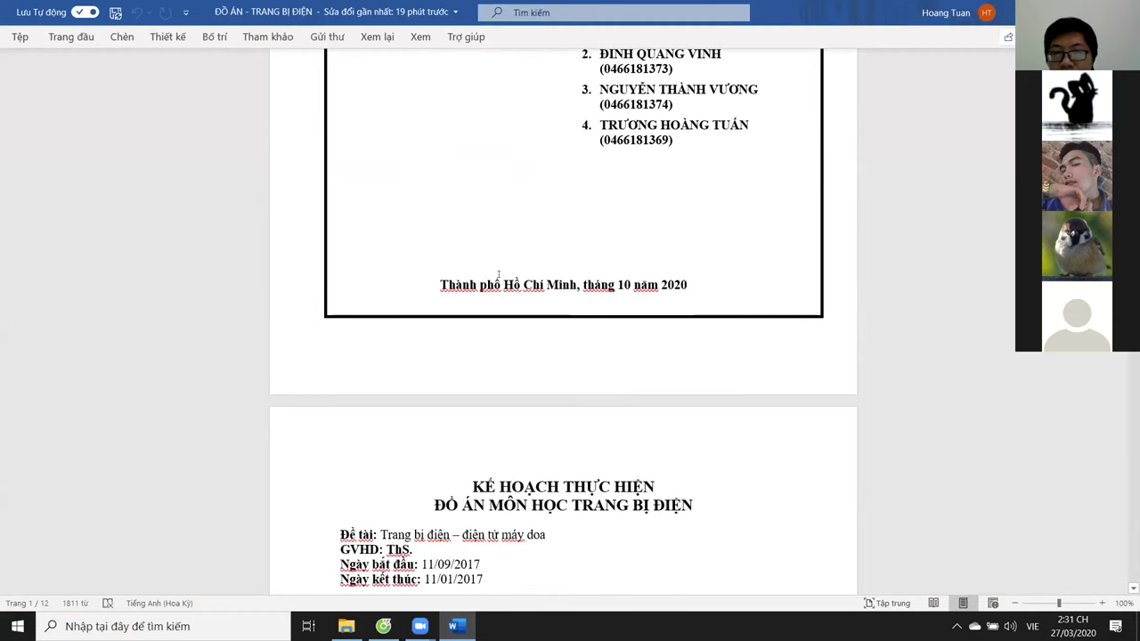